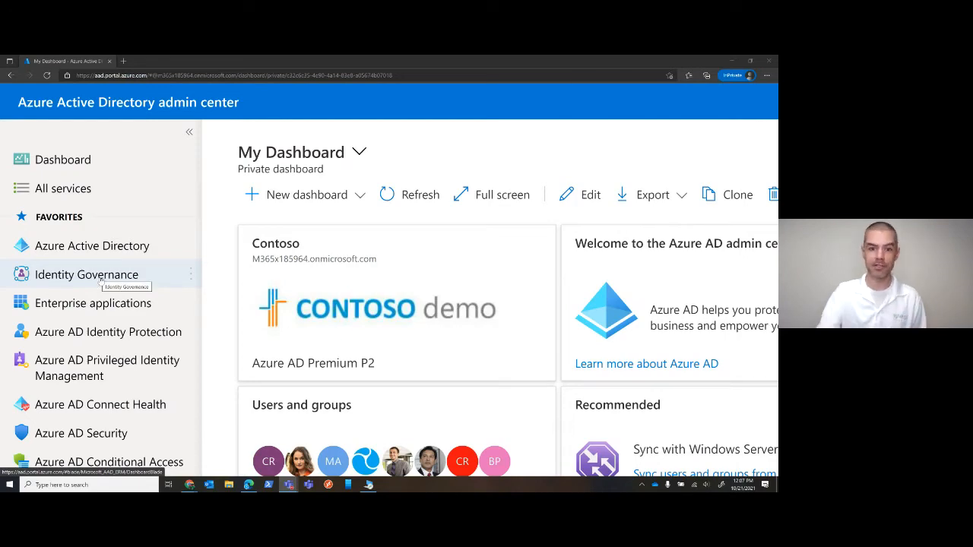
Open Identity Governance and go to Privileged Identity Management to manage role assignments
scroll(100, 281, down, 5)
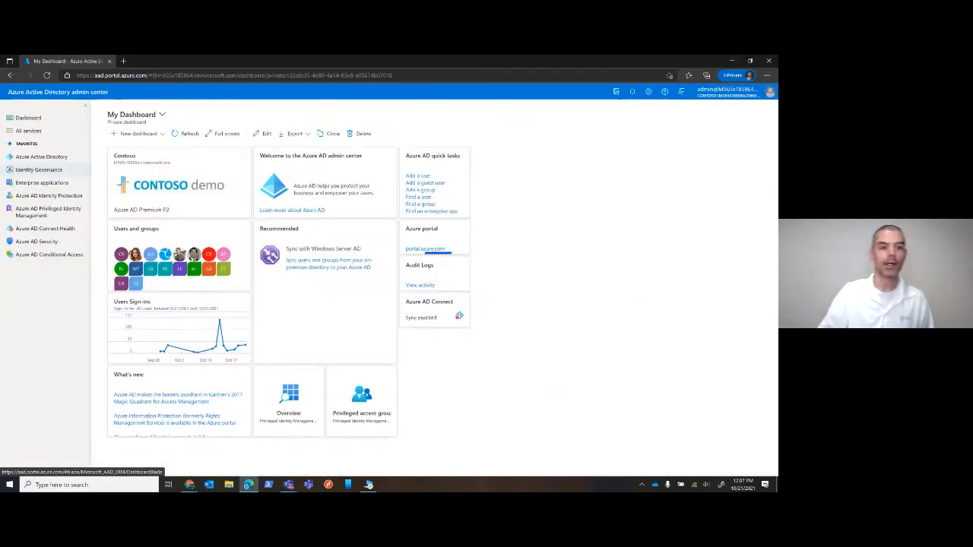
click(42, 173)
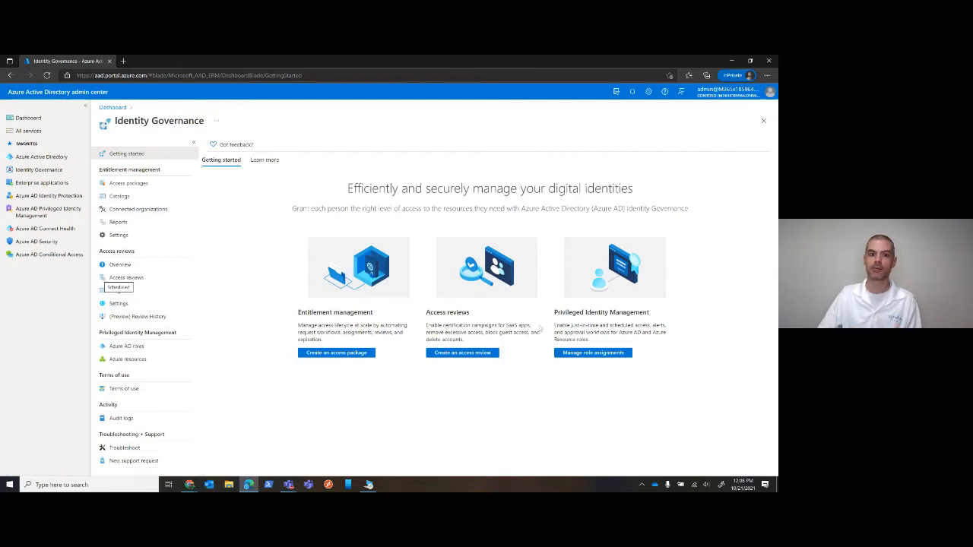
click(579, 353)
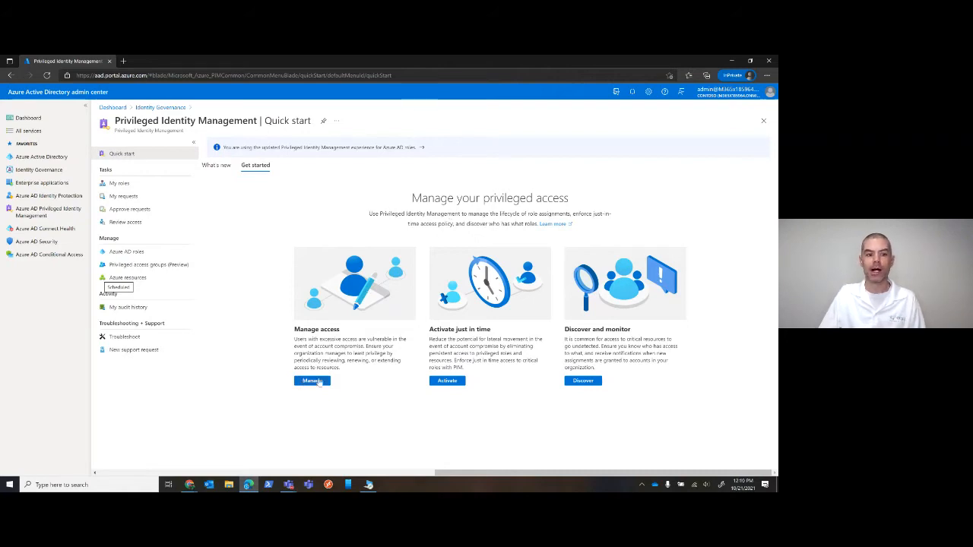
Review the signed-in admin's own roles: active Azure AD role assignments, privileged access groups and Azure resources
click(121, 184)
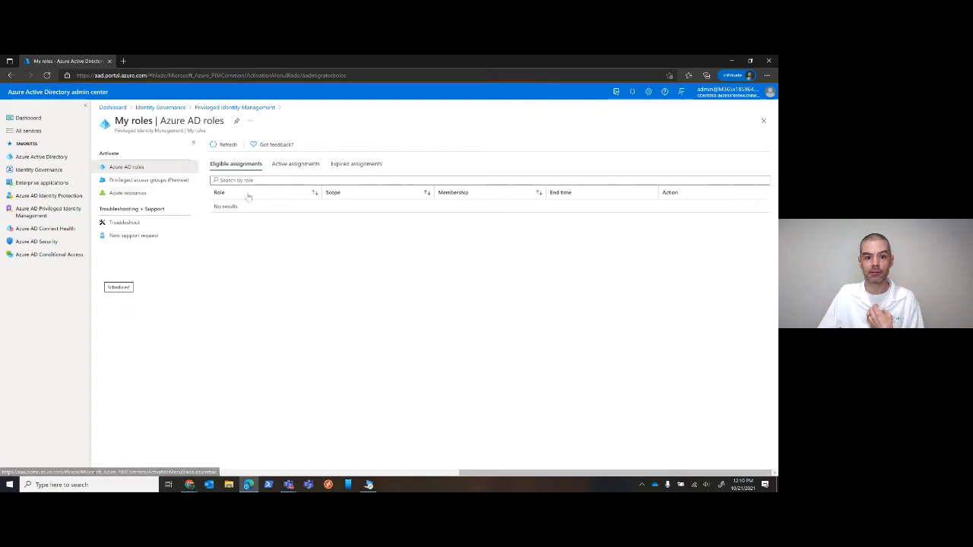
click(296, 166)
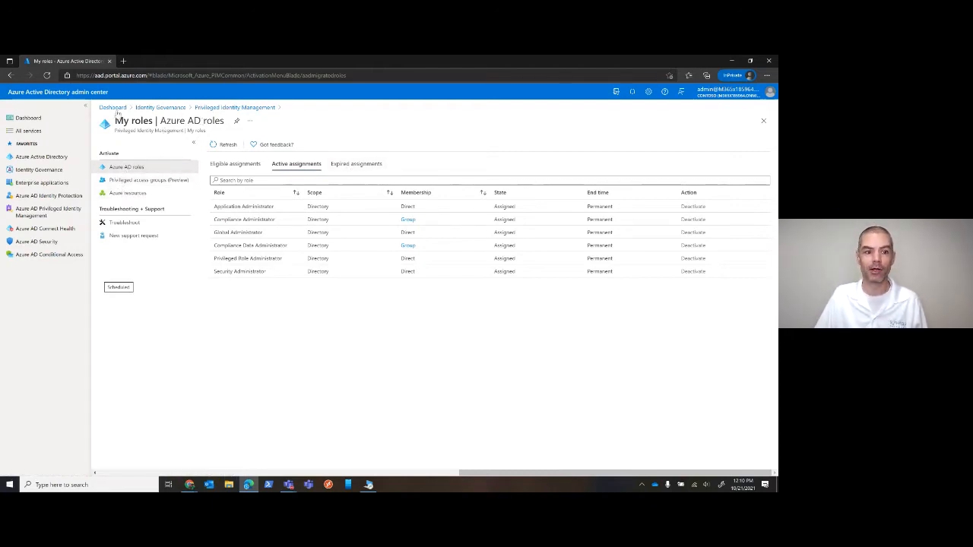
click(124, 182)
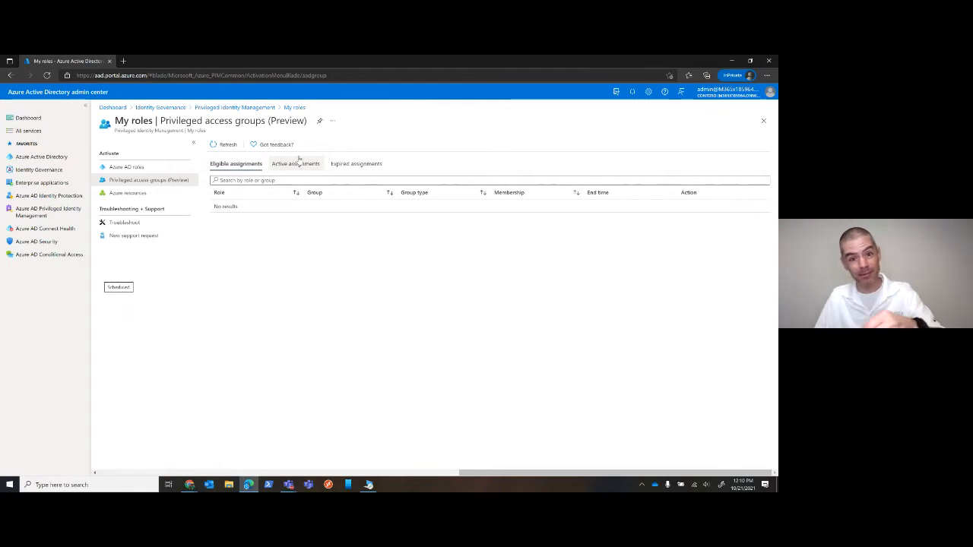
click(117, 194)
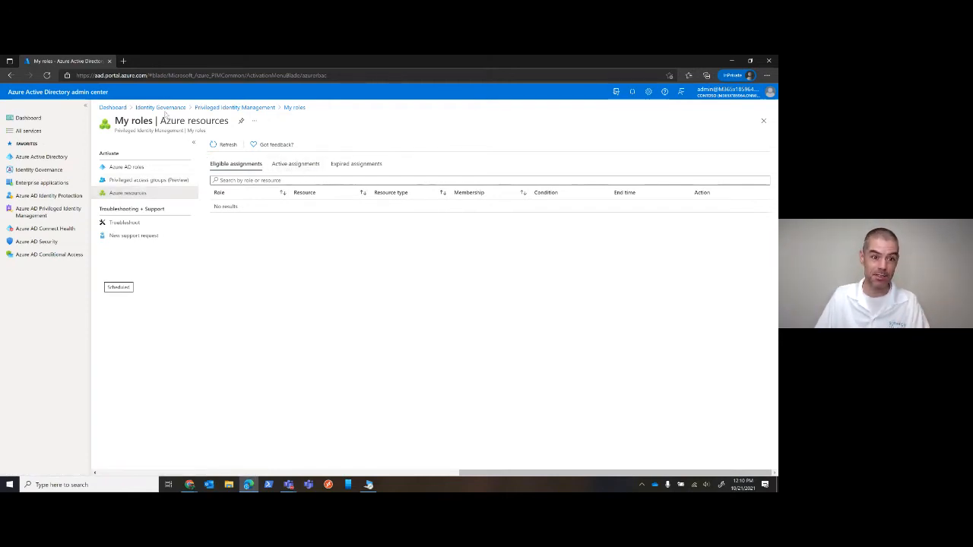
Examine Contoso's eligible assignments, checking the Authentication Administrator's membership and end time and the first Global Administrator's membership settings
click(228, 107)
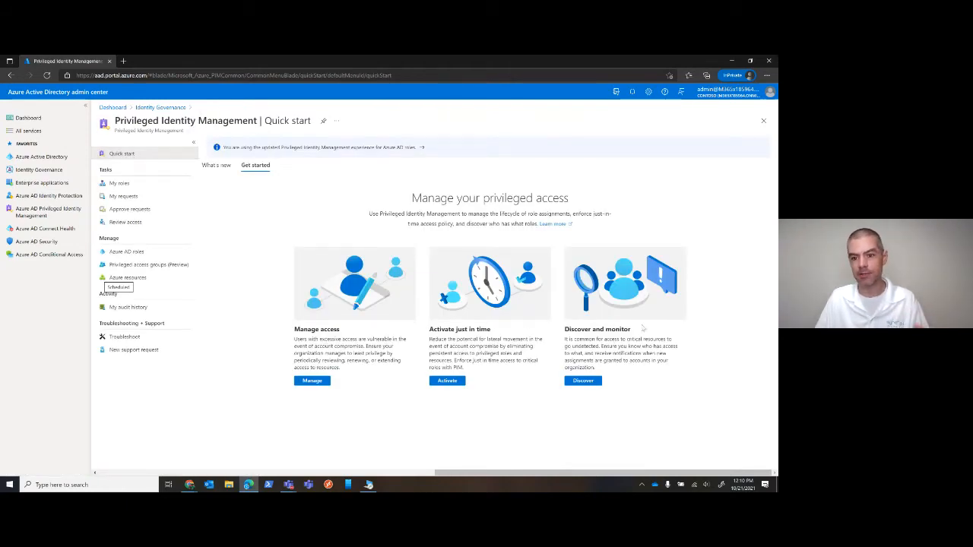
click(580, 381)
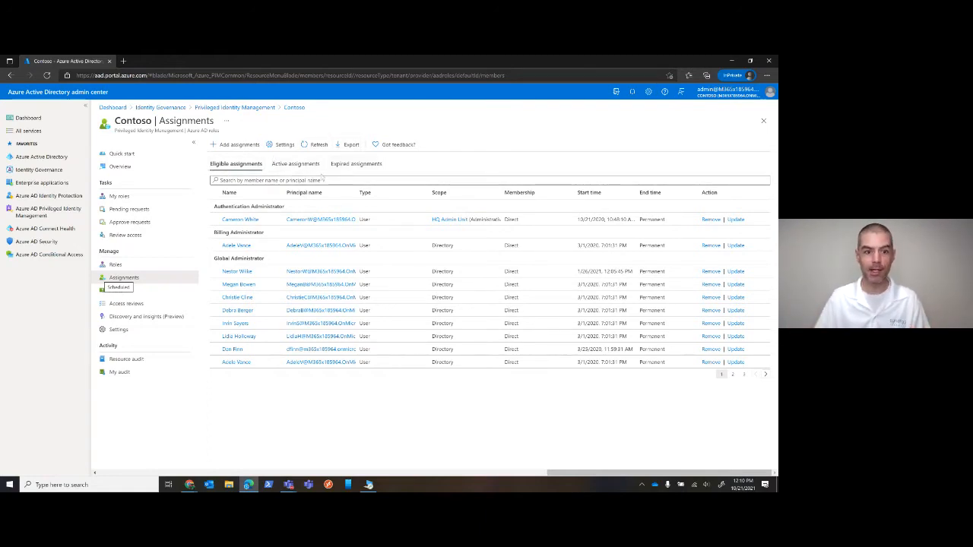
click(262, 218)
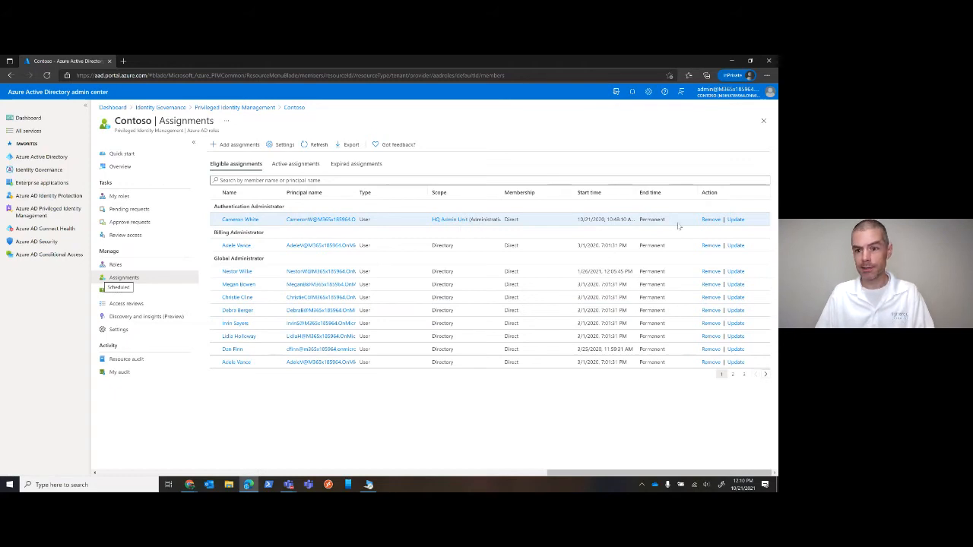
double_click(512, 219)
double_click(642, 220)
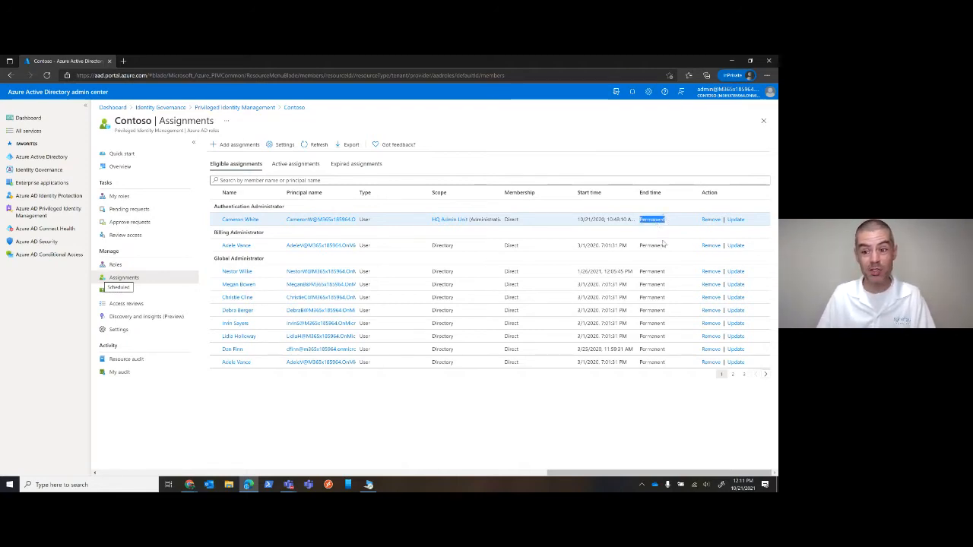
click(735, 272)
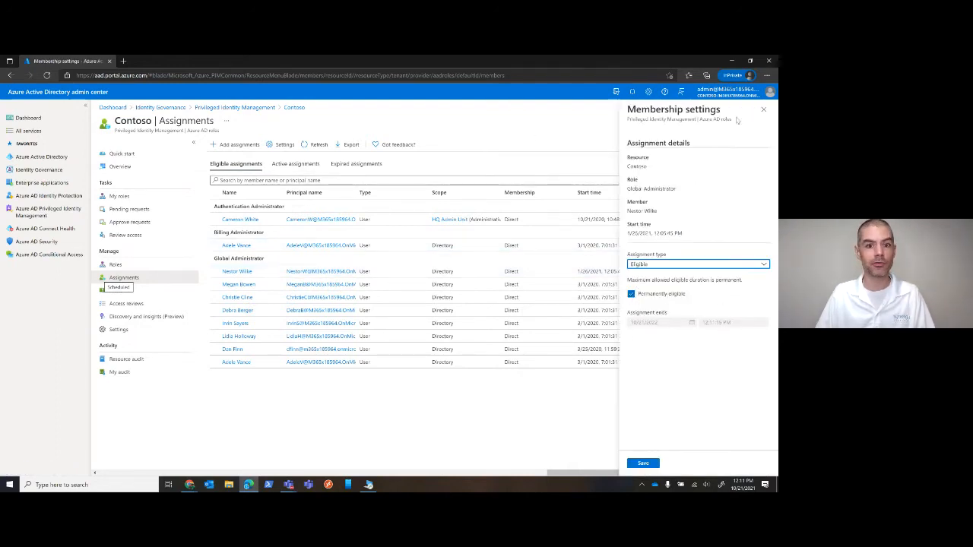
click(767, 109)
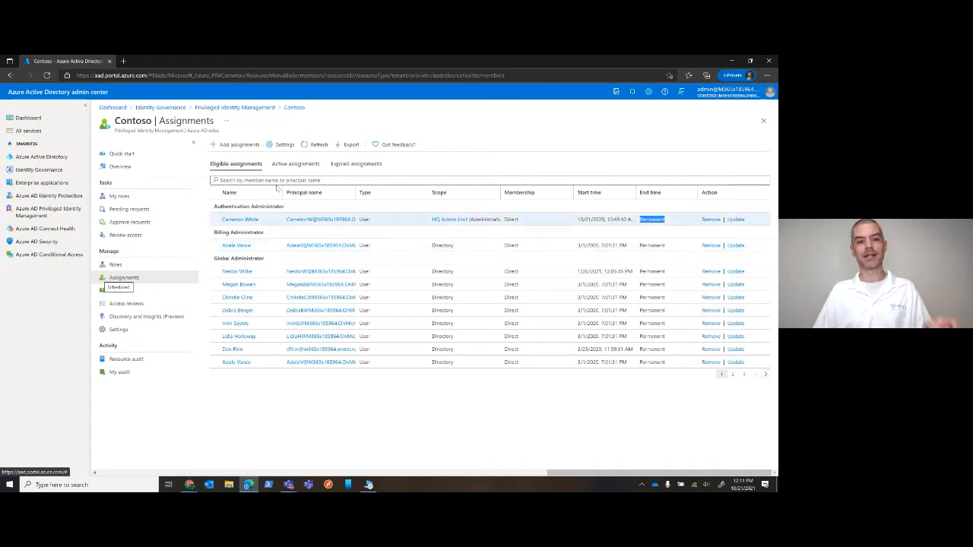
Review Contoso's active and expired role assignments, and return to the eligible assignments
click(297, 164)
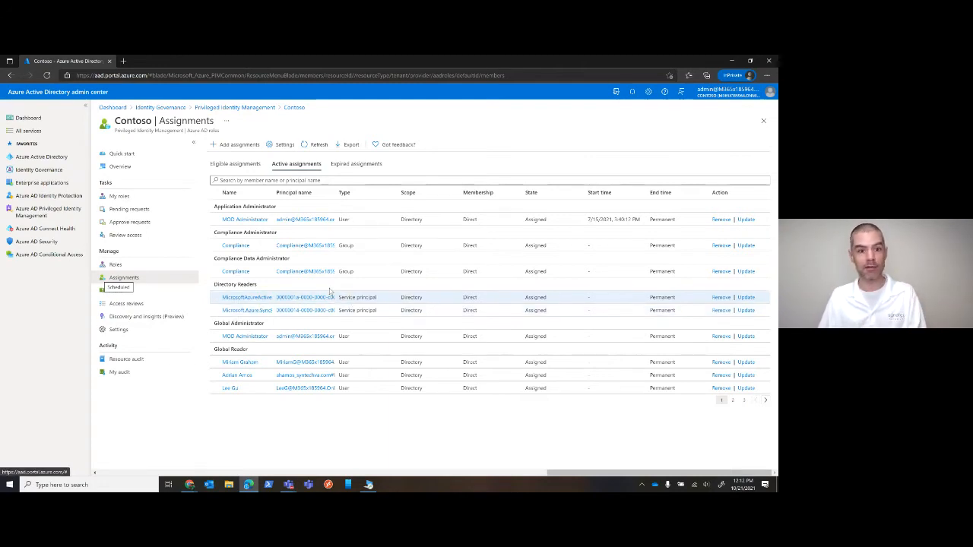
click(335, 162)
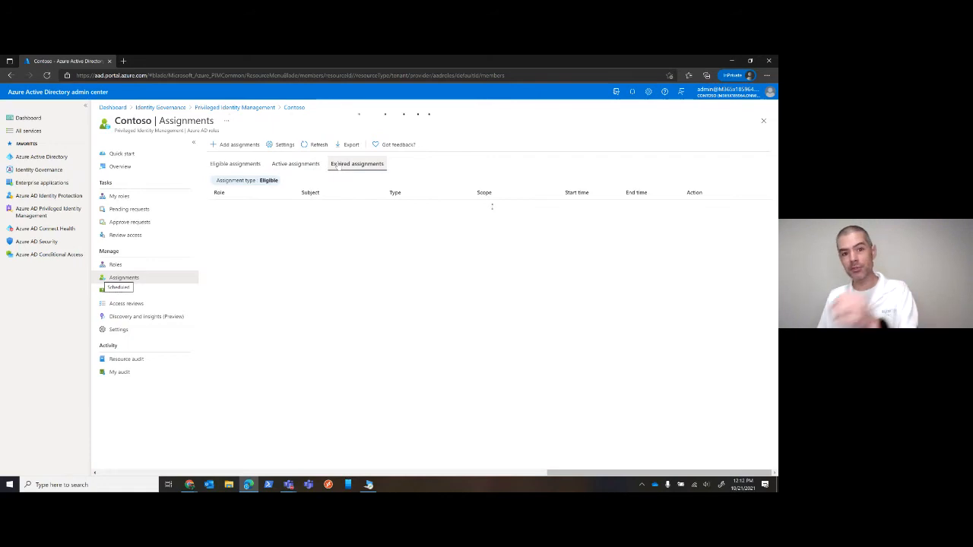
click(249, 165)
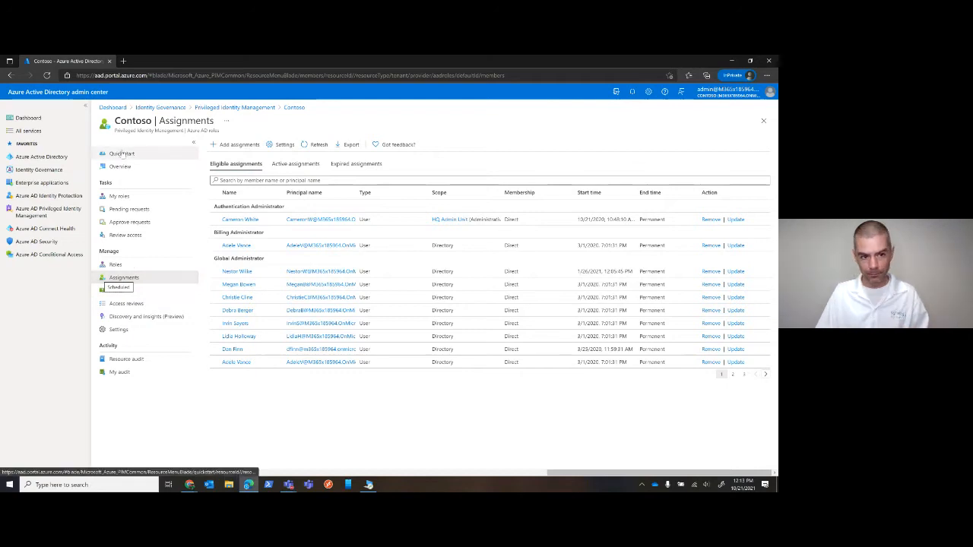
Open the Application Administrator role among the Azure AD roles in Privileged Identity Management and read its description and permissions
click(254, 111)
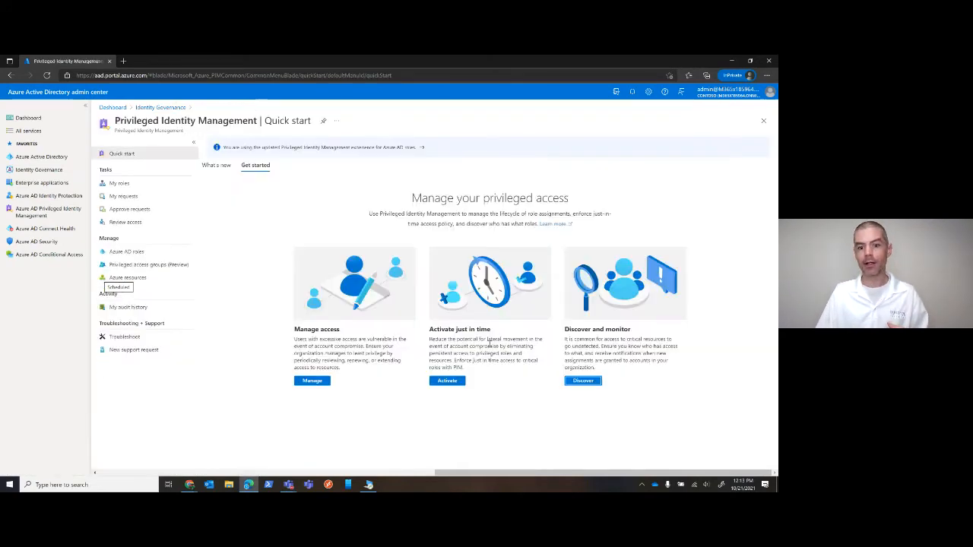
click(123, 252)
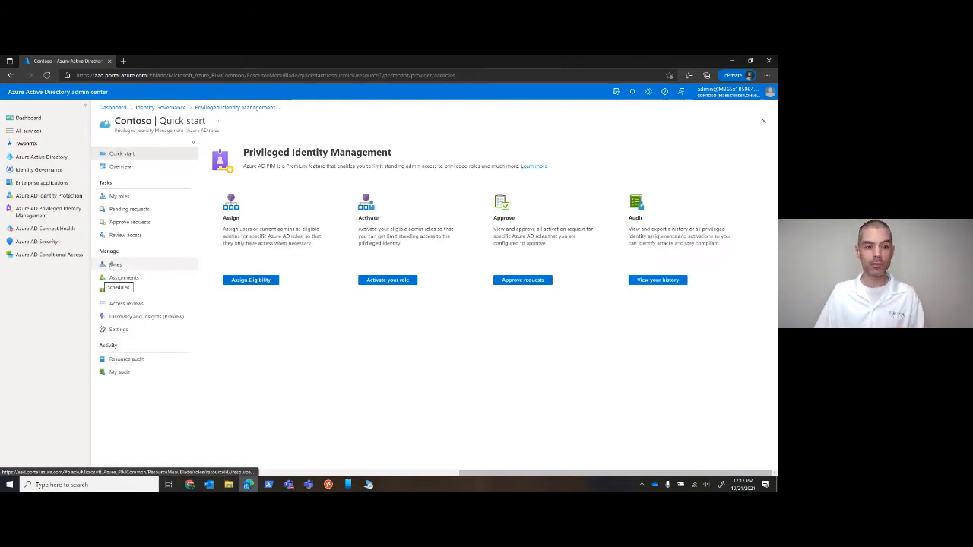
click(114, 264)
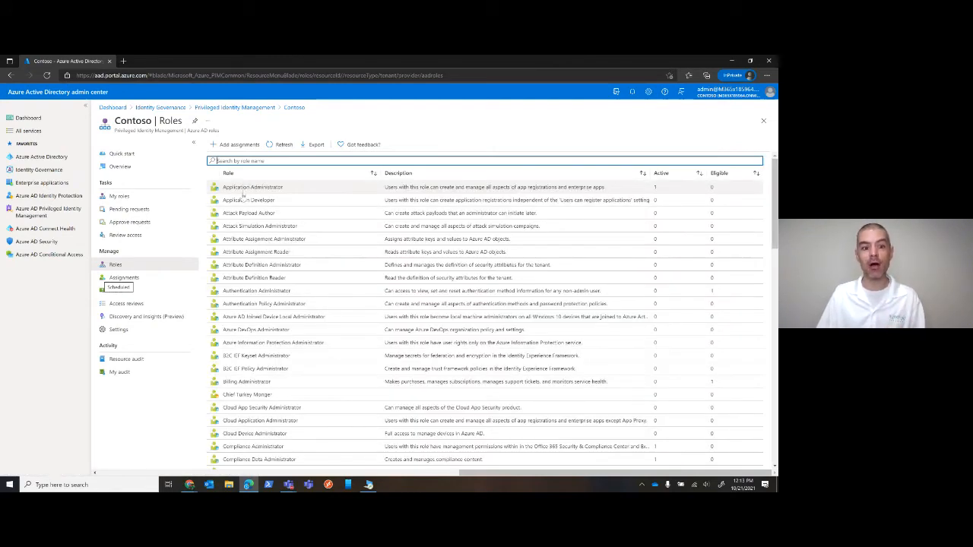
click(250, 187)
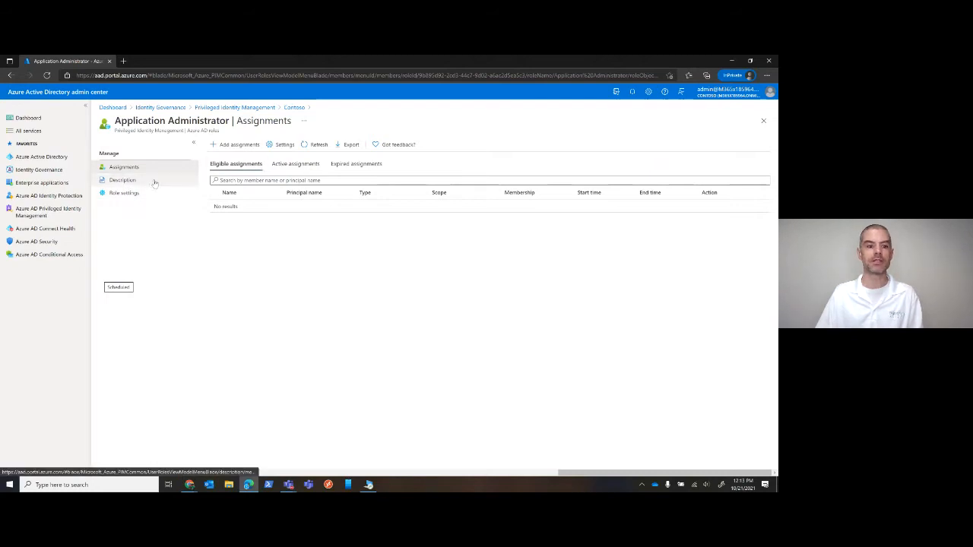
click(125, 185)
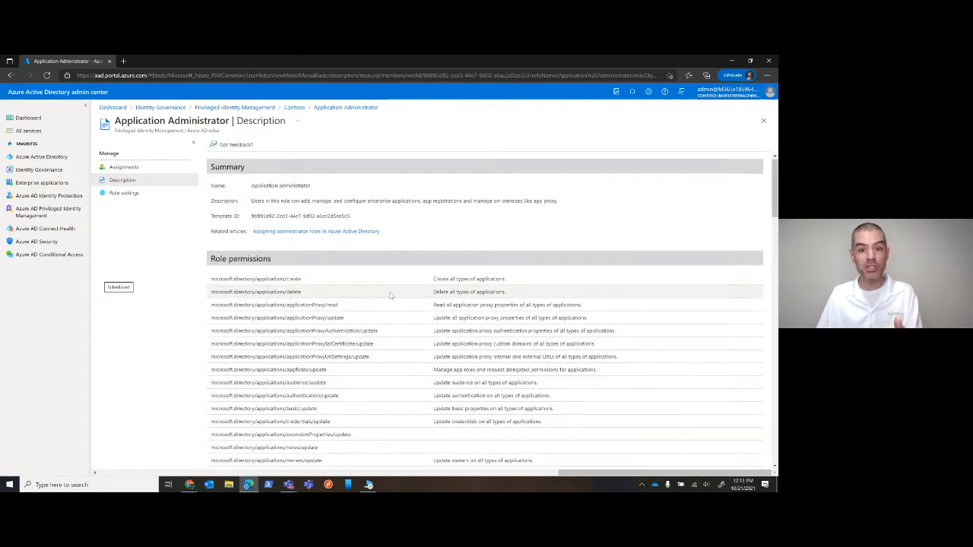
scroll(390, 295, down, 5)
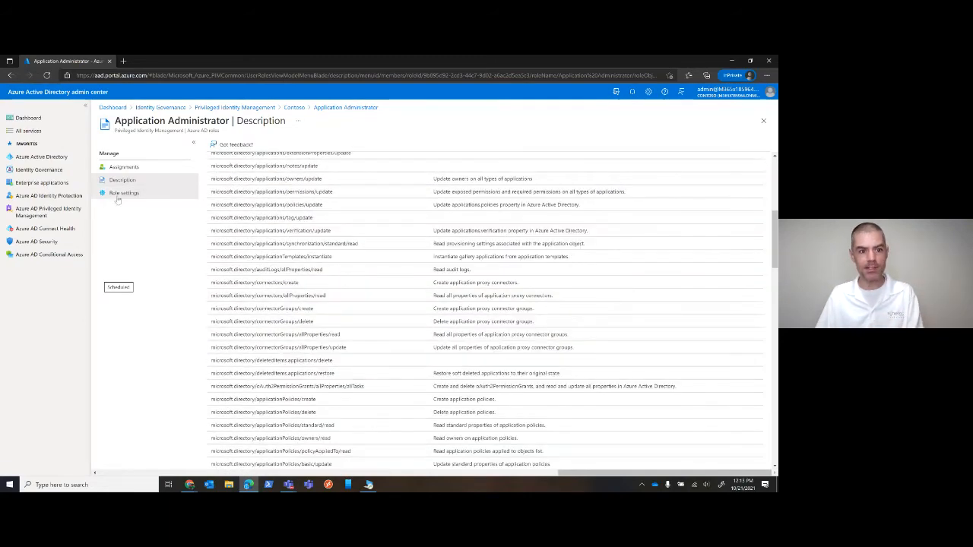
Edit the Application Administrator role settings to require Azure MFA, ticket information and approval on activation
click(118, 194)
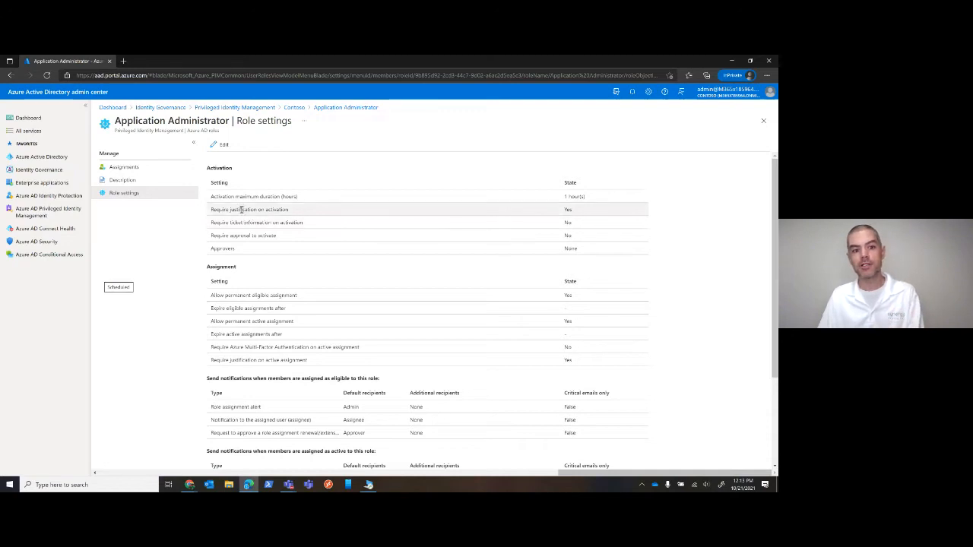
click(221, 144)
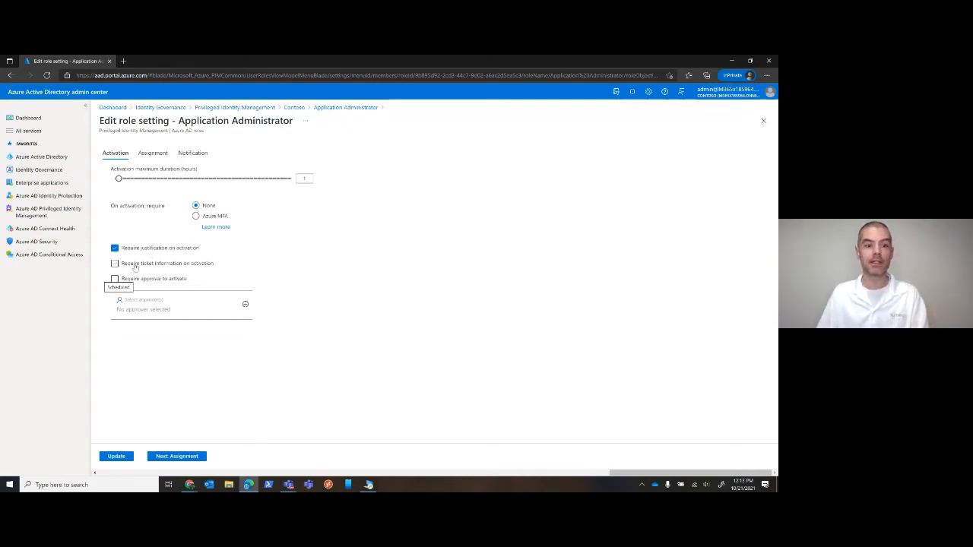
click(196, 216)
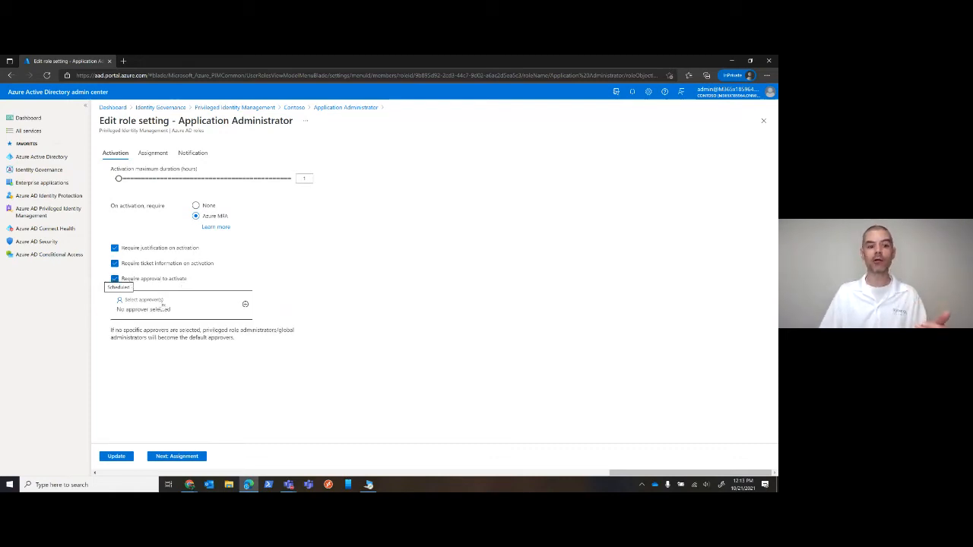
Browse the users and groups available as activation approvers, and close the list without selecting any
click(144, 300)
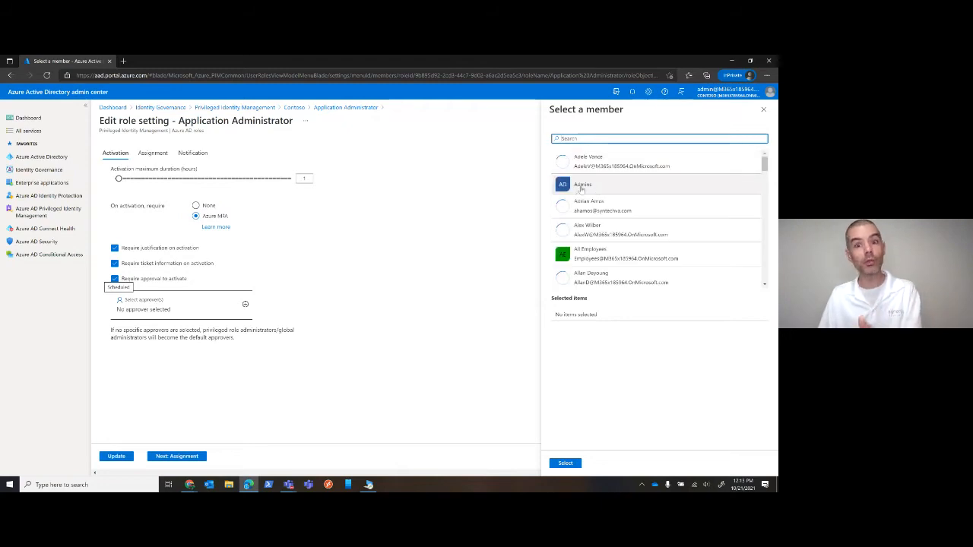
scroll(616, 203, down, 1)
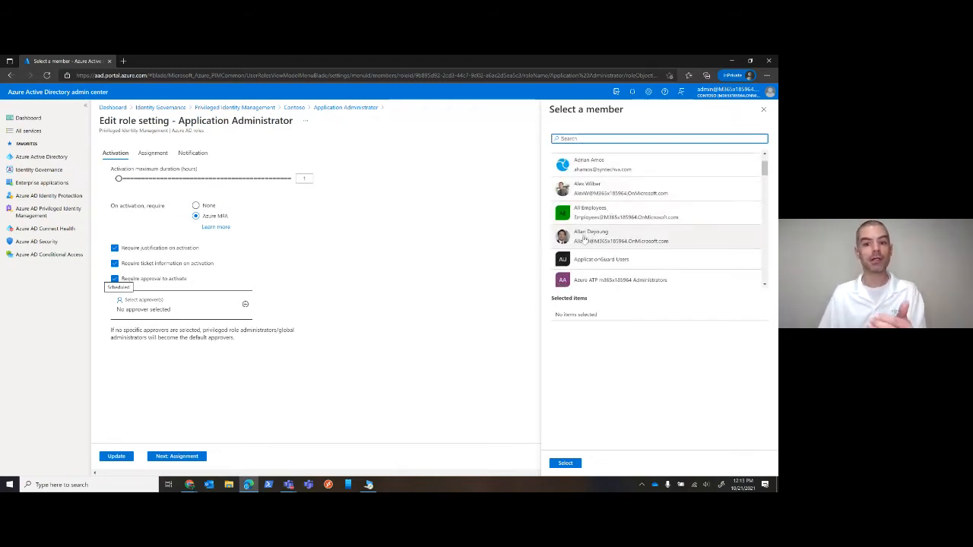
scroll(585, 244, down, 3)
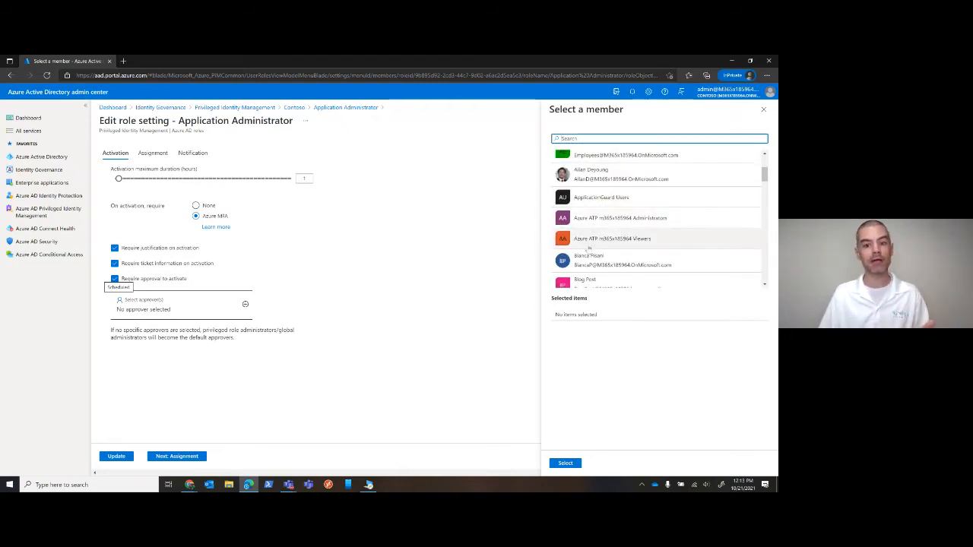
click(763, 109)
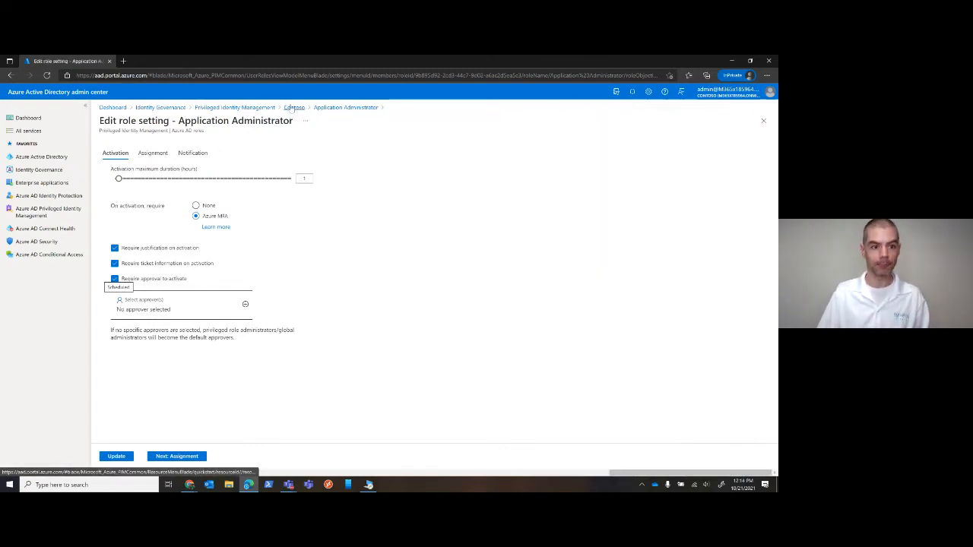
Increase the role's maximum activation duration, and view its notification settings
drag(119, 178, 222, 178)
click(193, 153)
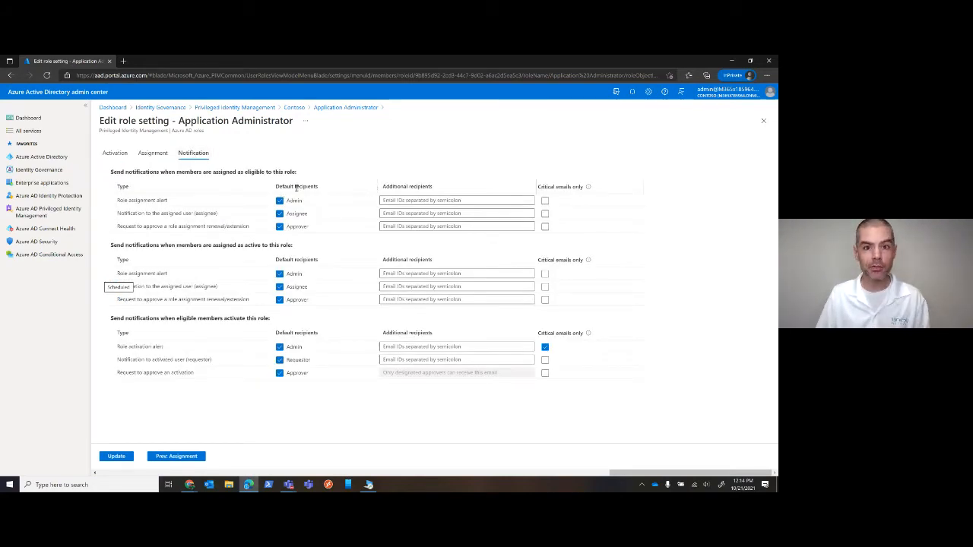
Disallow permanent eligible assignment for the role with expiry after 3 Months, and return to the Contoso roles, discarding the unsaved edits
click(154, 156)
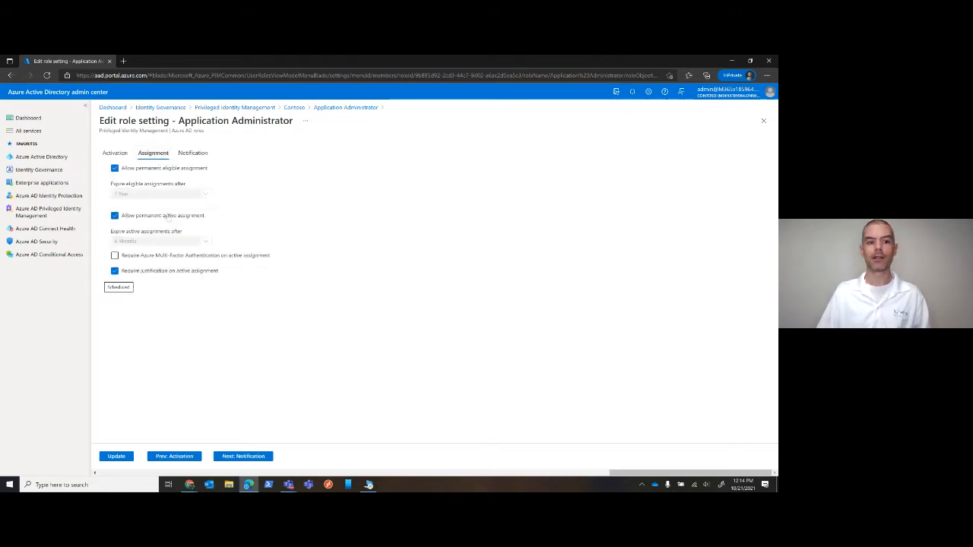
click(114, 170)
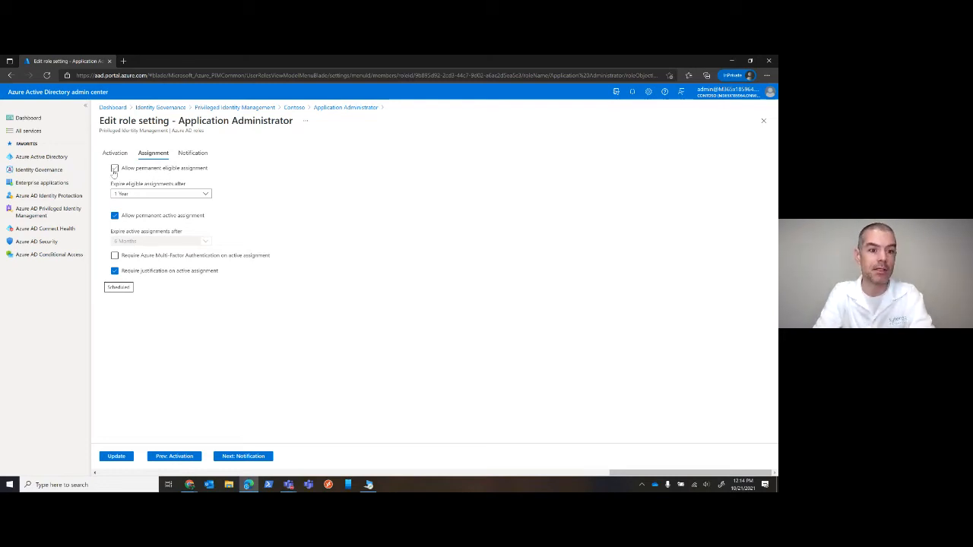
click(158, 194)
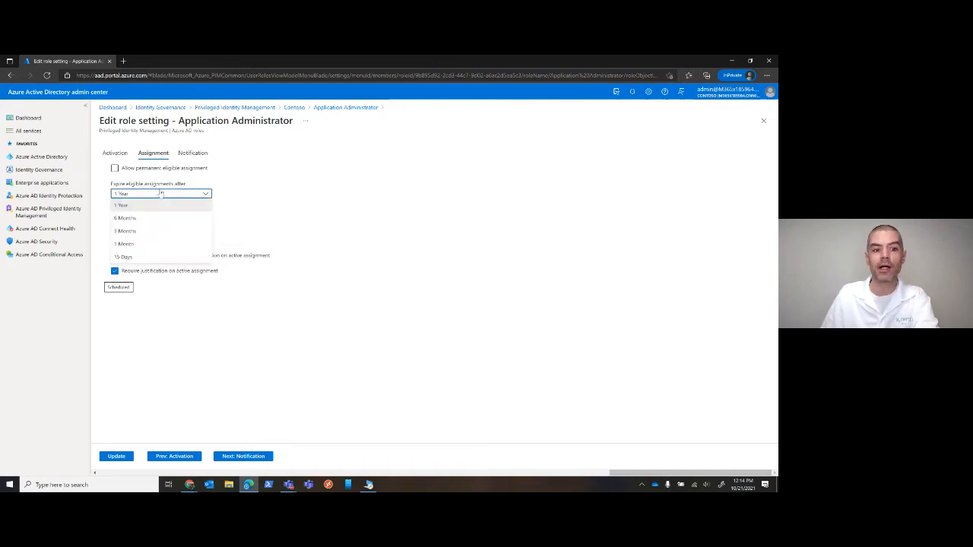
click(135, 232)
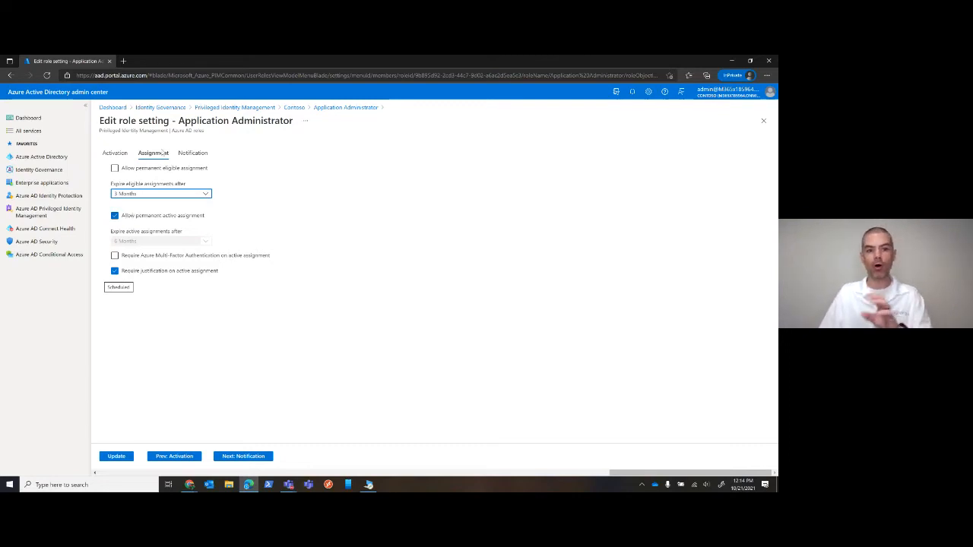
click(294, 107)
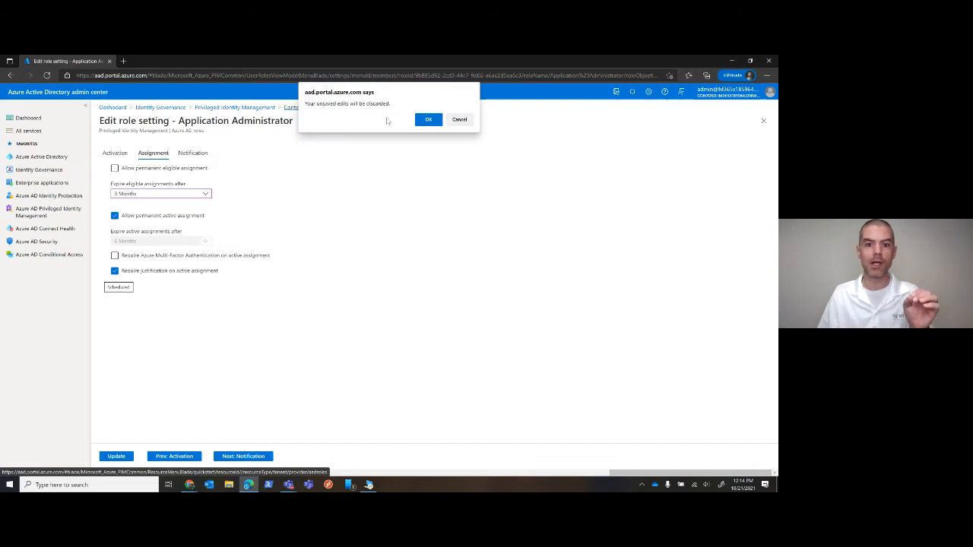
click(428, 119)
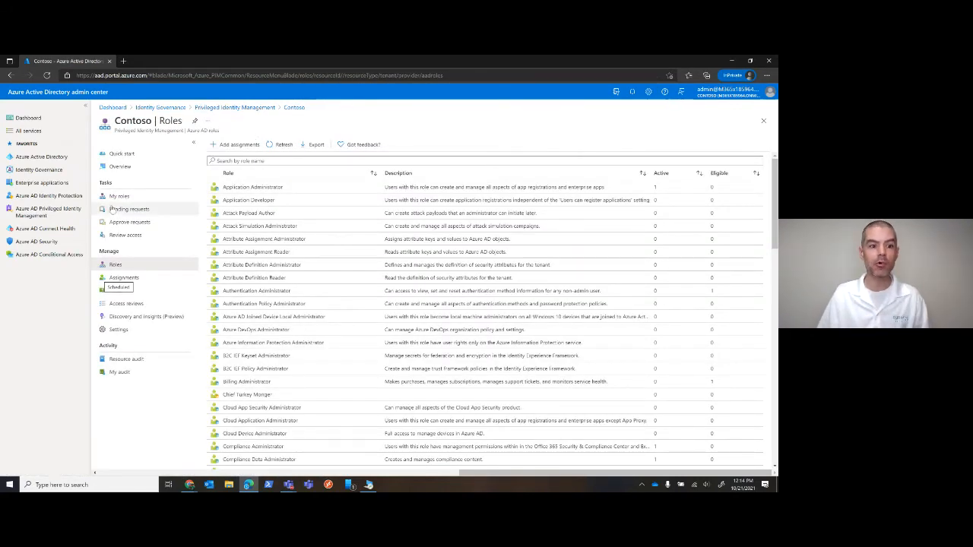
View the Contoso role assignments, and start a new access review for the Azure AD directory roles
click(124, 278)
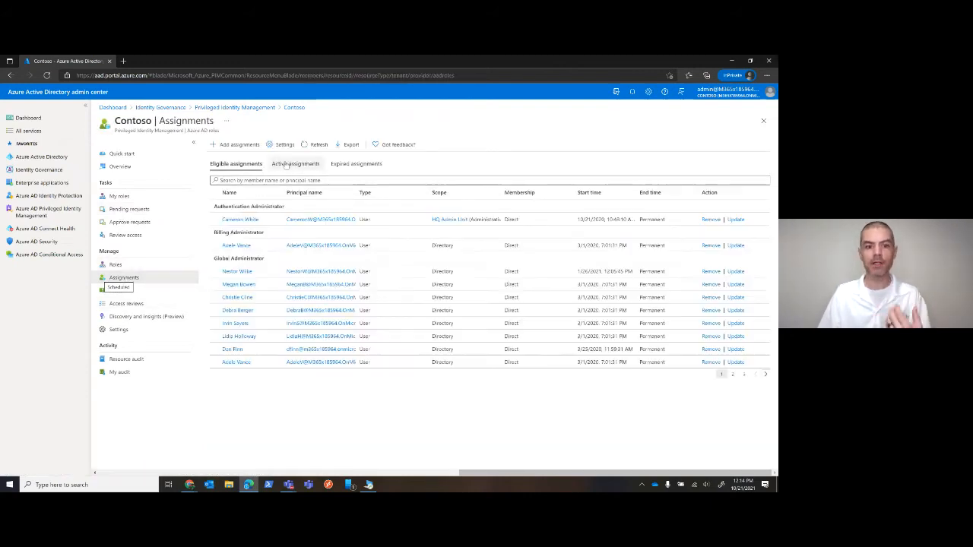
click(121, 304)
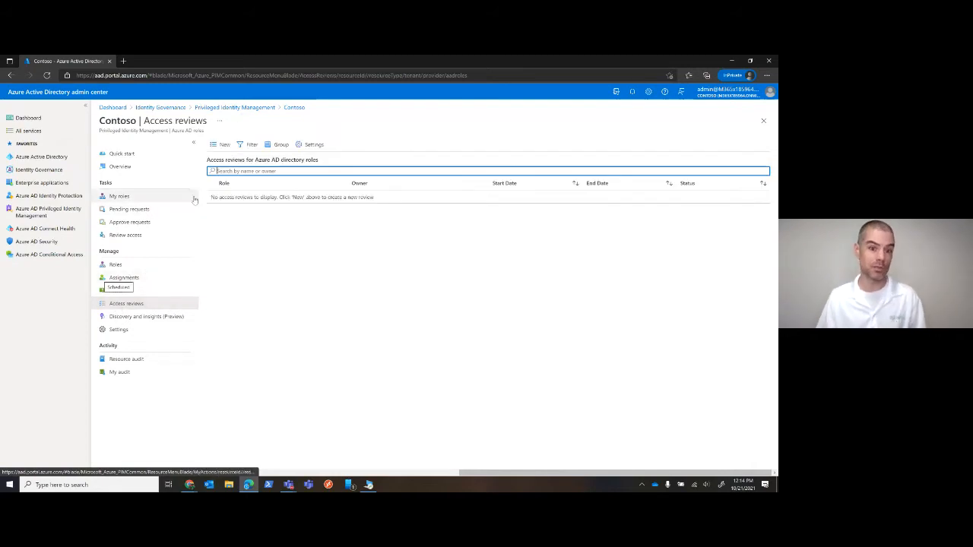
click(223, 145)
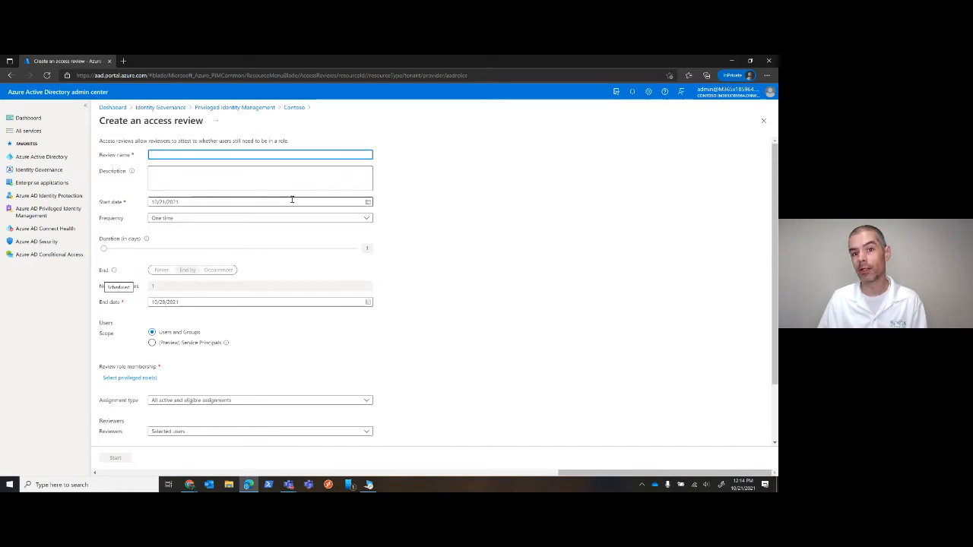
Browse the privileged roles and frequency options available for the access review, without changing either
scroll(261, 166, down, 2)
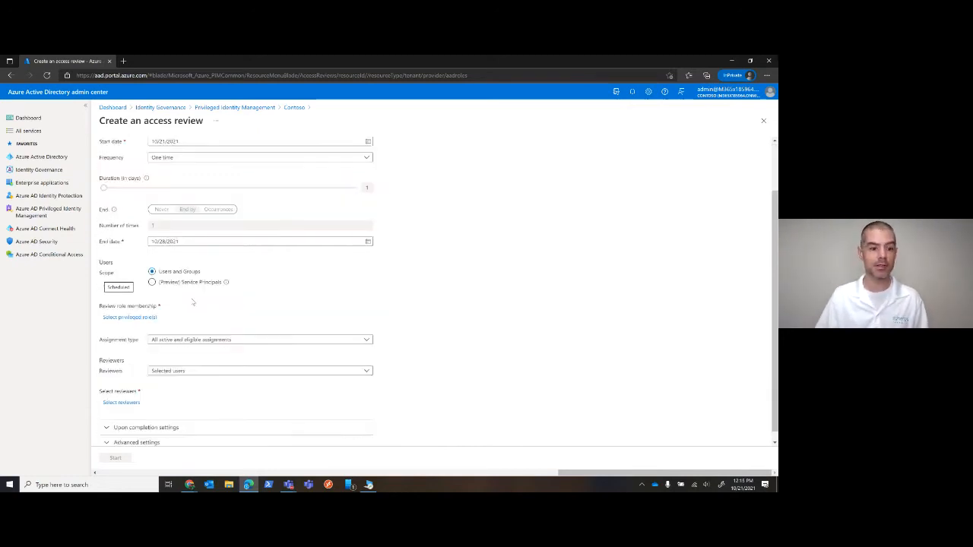
click(129, 307)
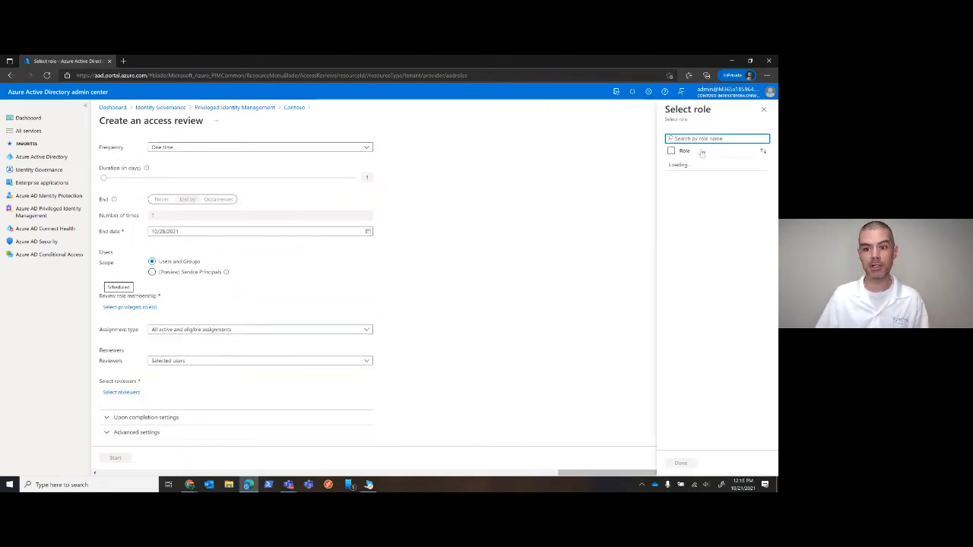
scroll(713, 180, down, 10)
scroll(665, 165, up, 10)
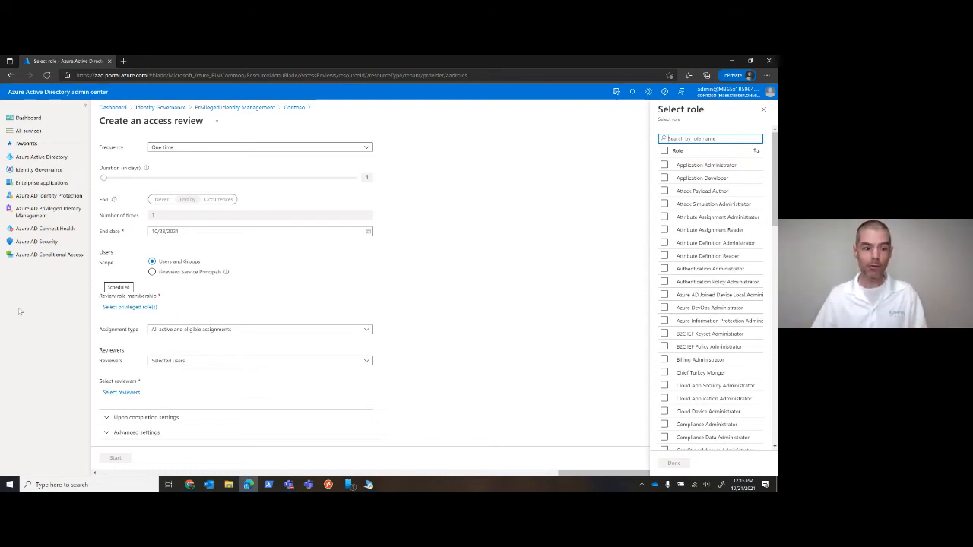
click(764, 110)
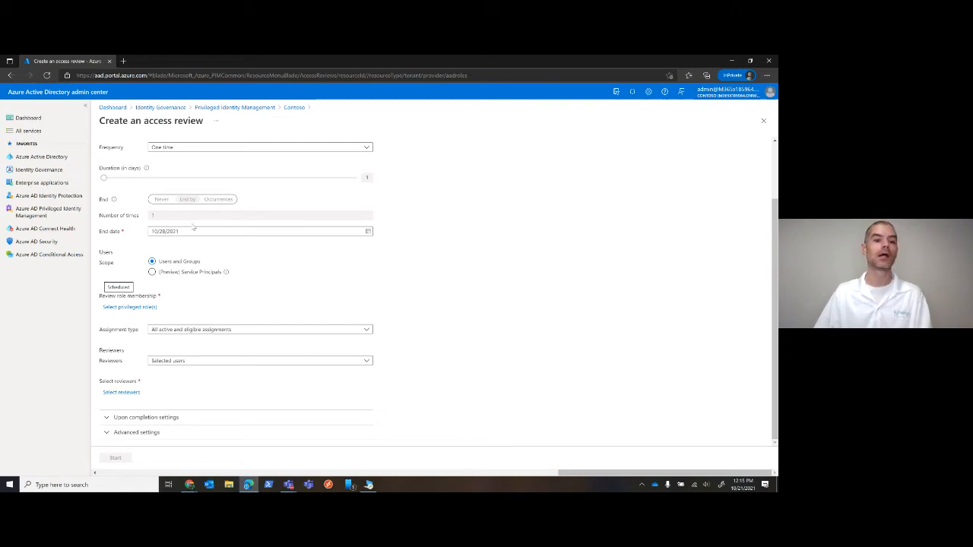
click(221, 148)
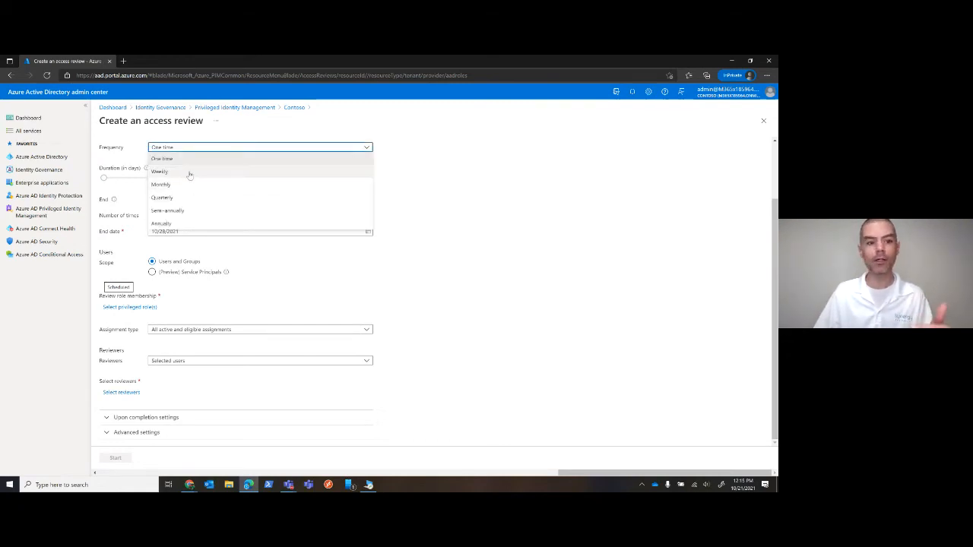
click(426, 216)
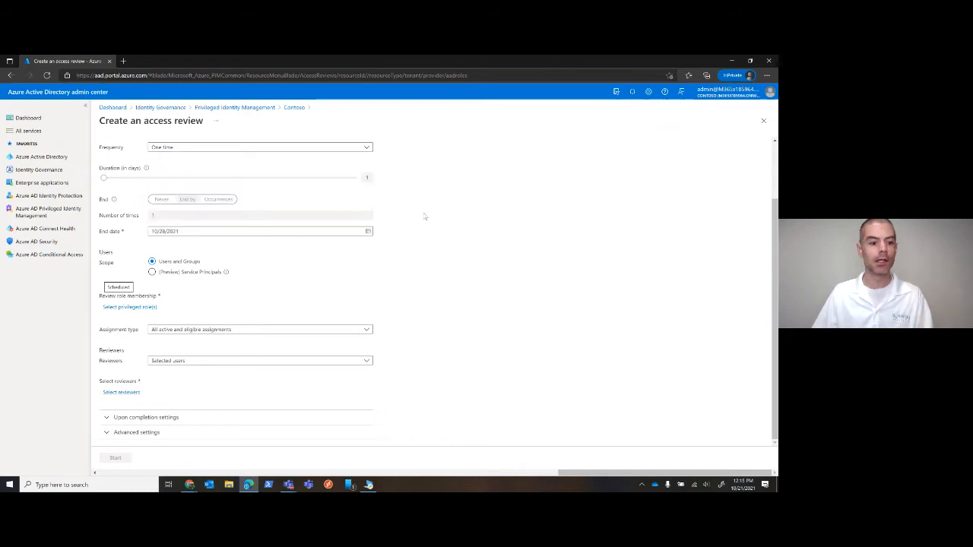
Enable auto-applying the review results with Remove access if reviewers don't respond, and expand the advanced settings
click(121, 418)
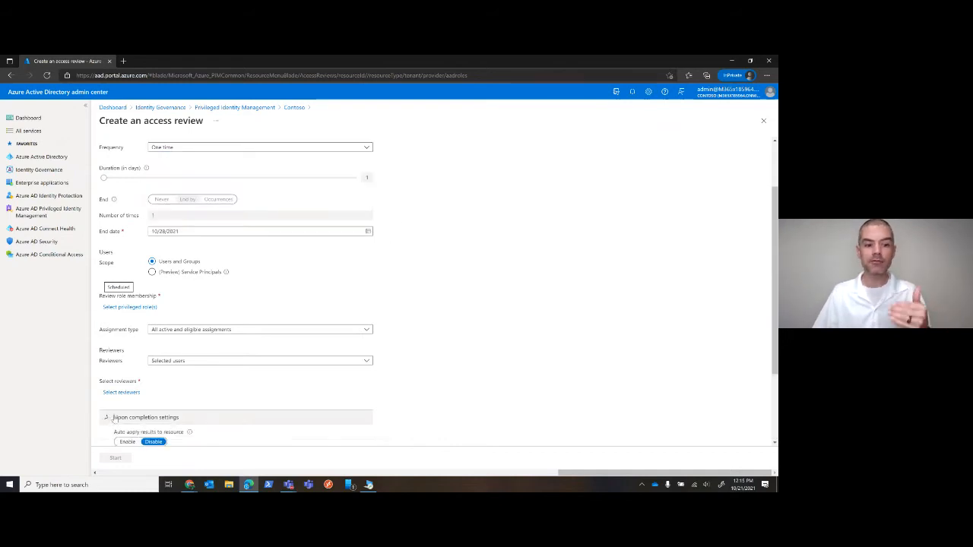
scroll(214, 384, down, 2)
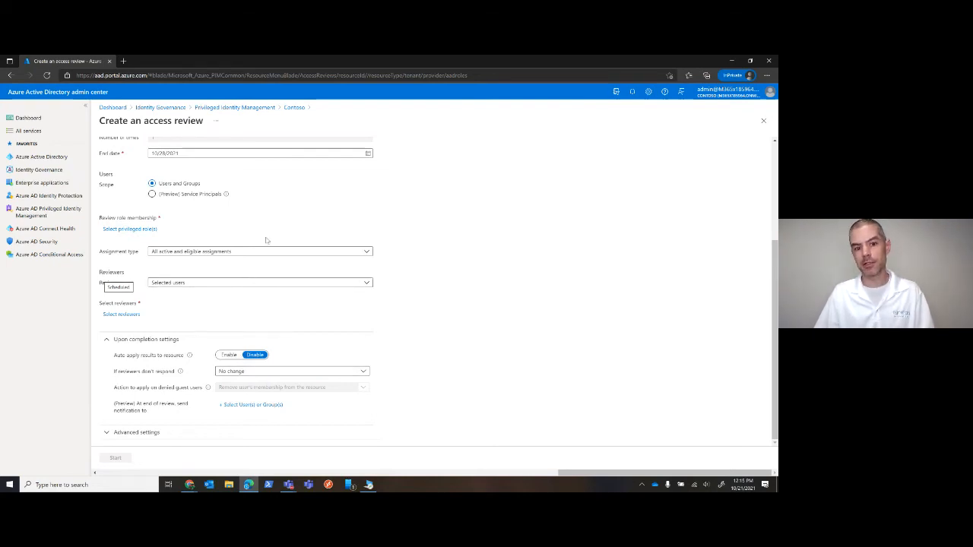
click(228, 355)
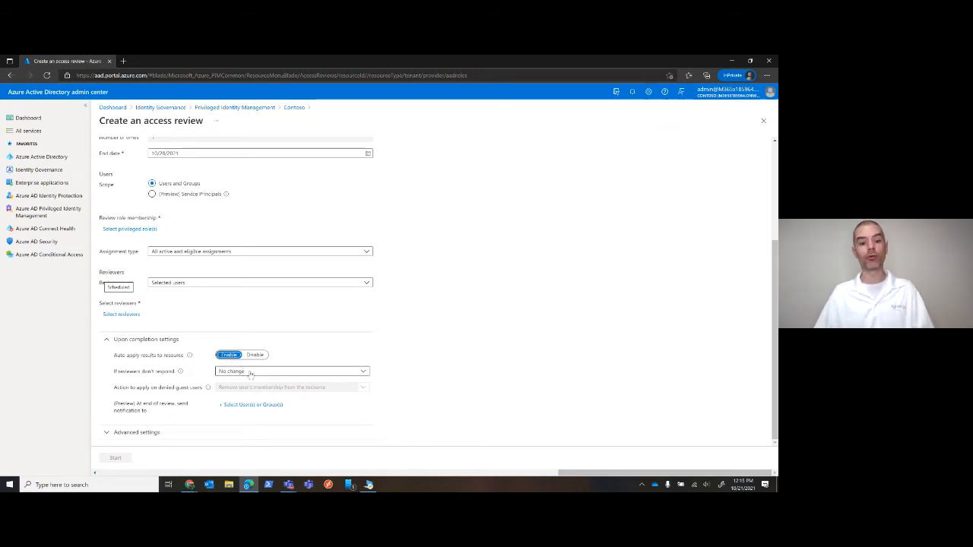
click(250, 373)
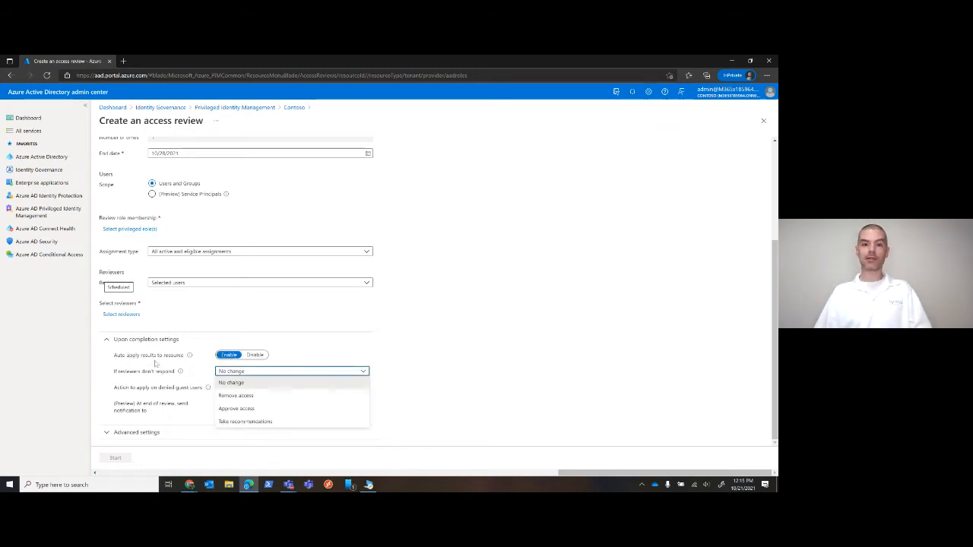
click(242, 396)
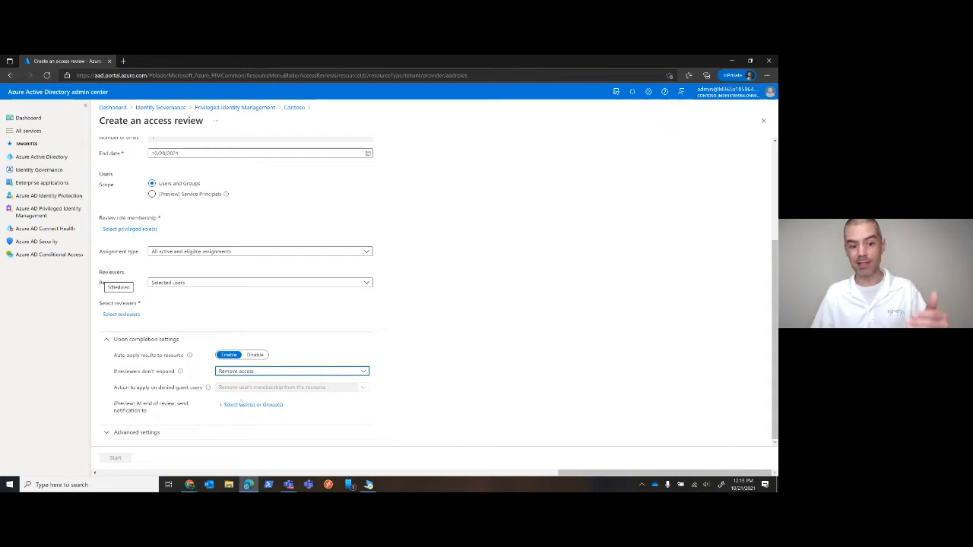
click(146, 433)
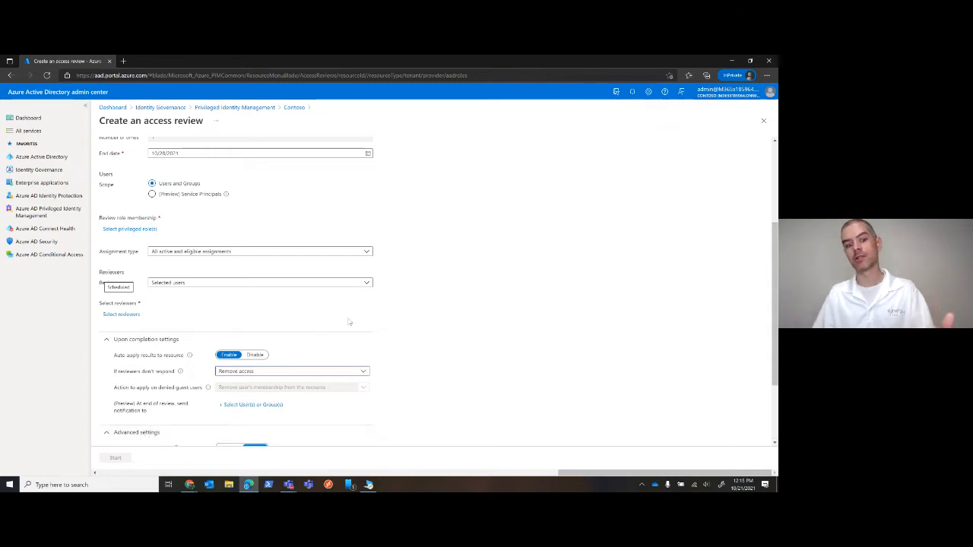
scroll(348, 324, down, 2)
scroll(266, 175, up, 4)
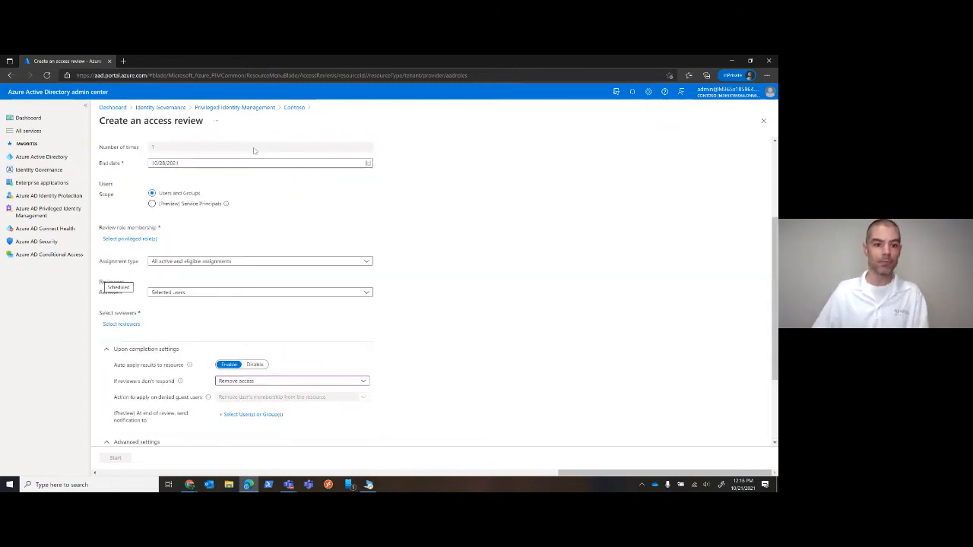
Discard the unsaved access review and open the Azure AD roles overview in Privileged Identity Management
click(242, 108)
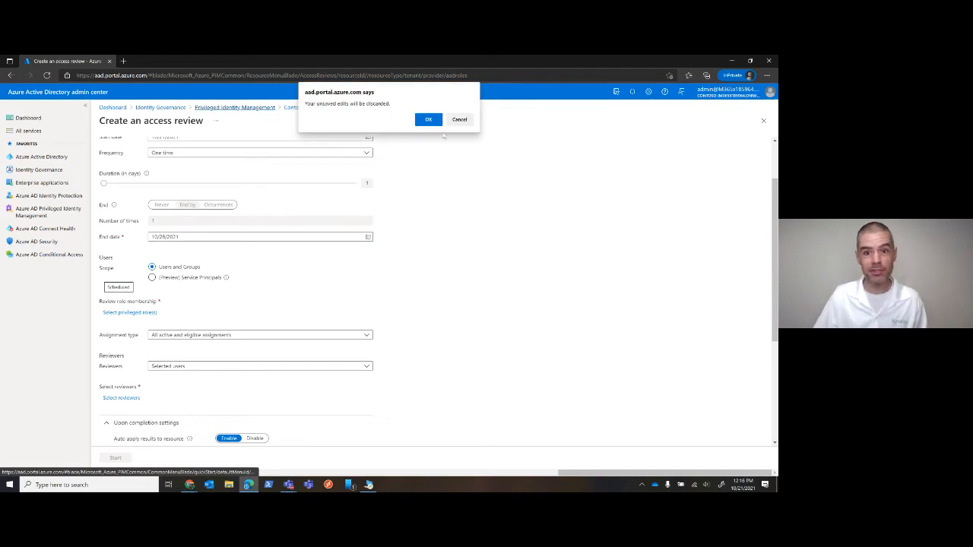
click(426, 120)
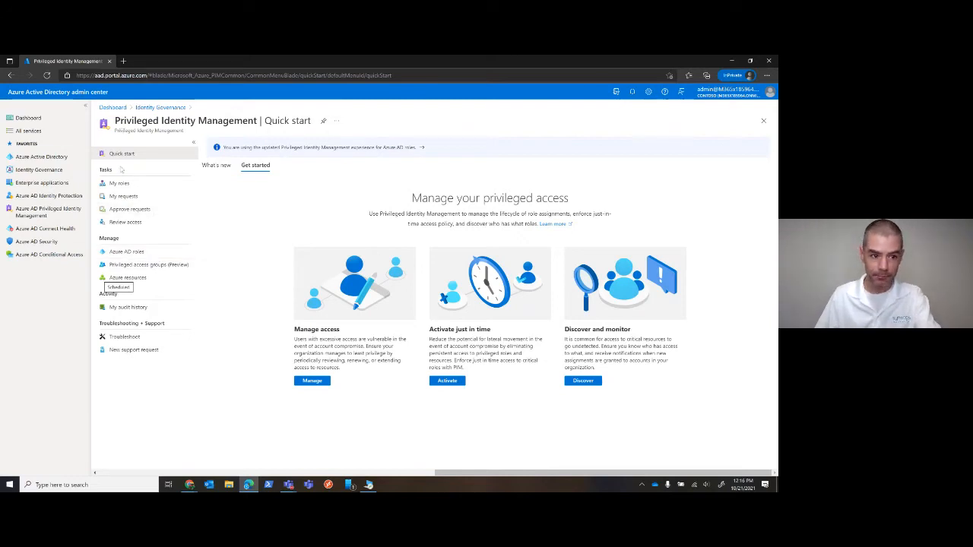
click(124, 252)
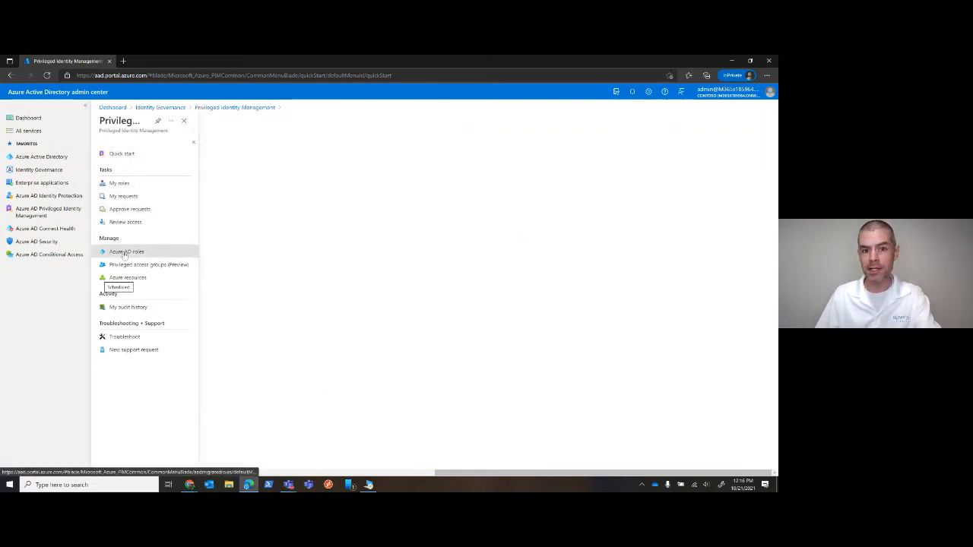
click(122, 166)
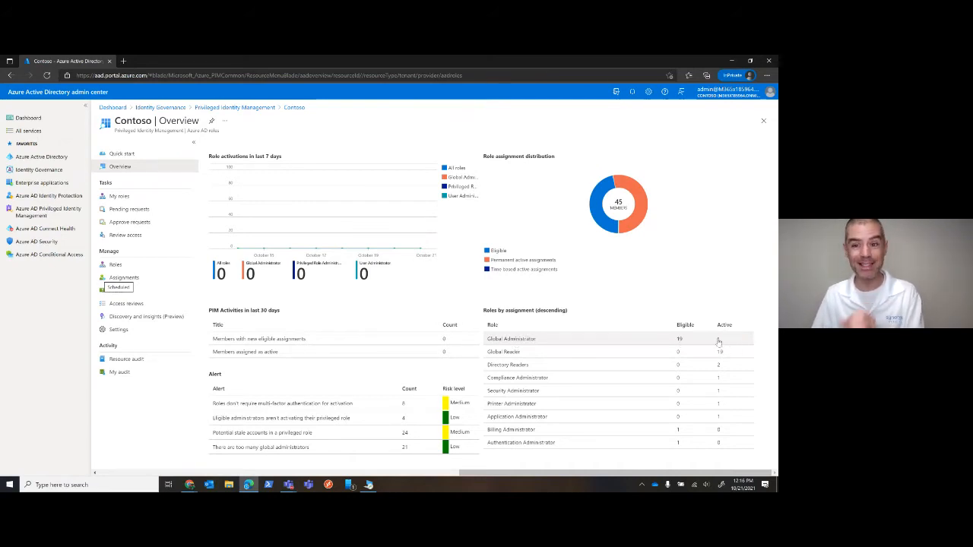
Open the Microsoft 365 admin center in a new browser tab and filter the active users to Global admins
click(124, 62)
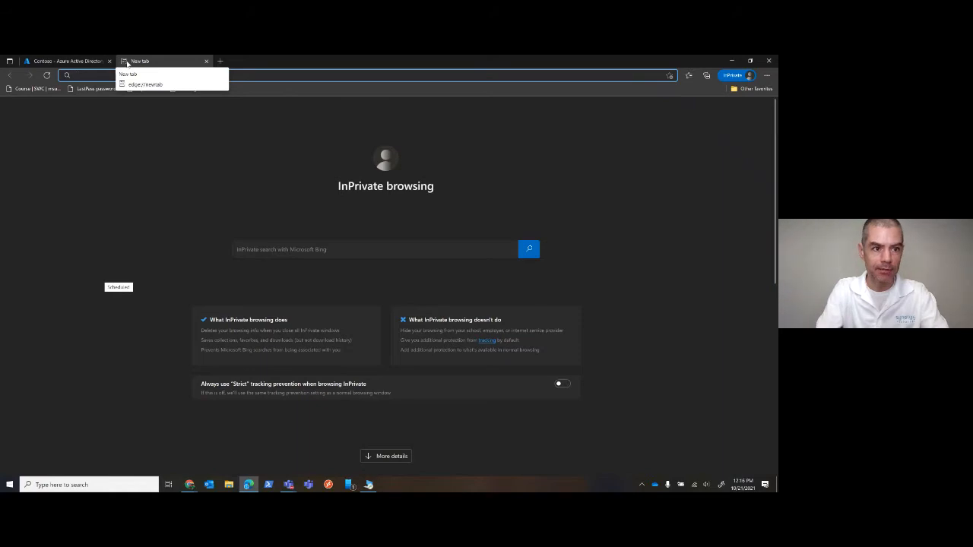
text(admin)
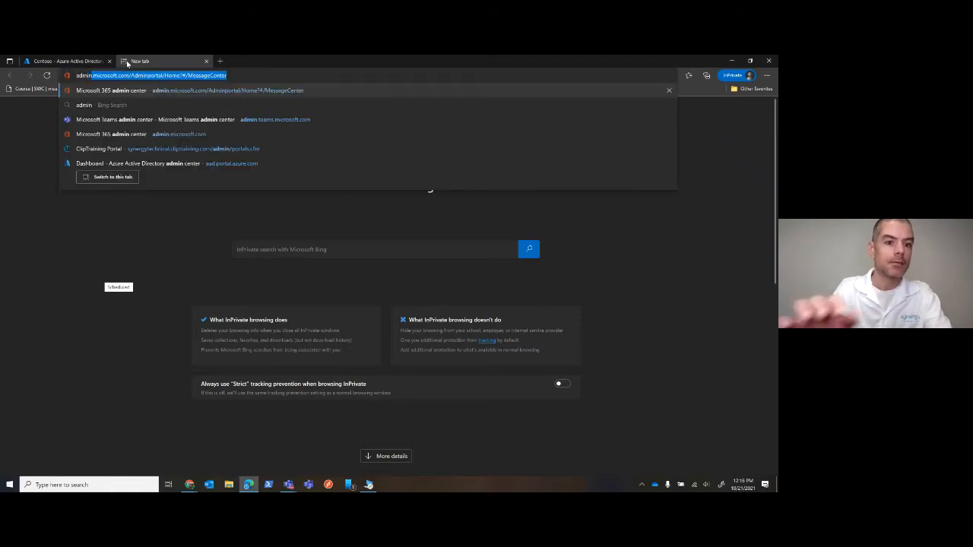
key(Return)
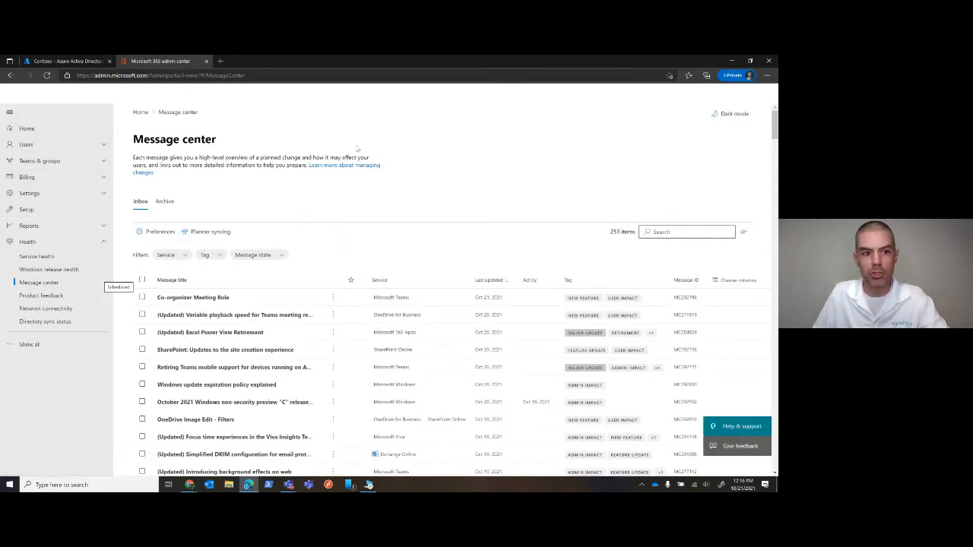
click(31, 144)
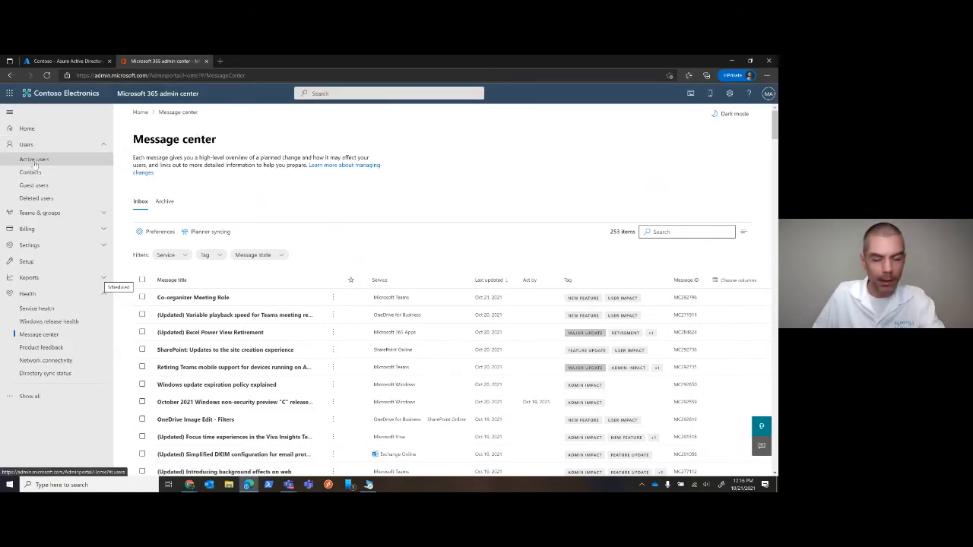
click(35, 161)
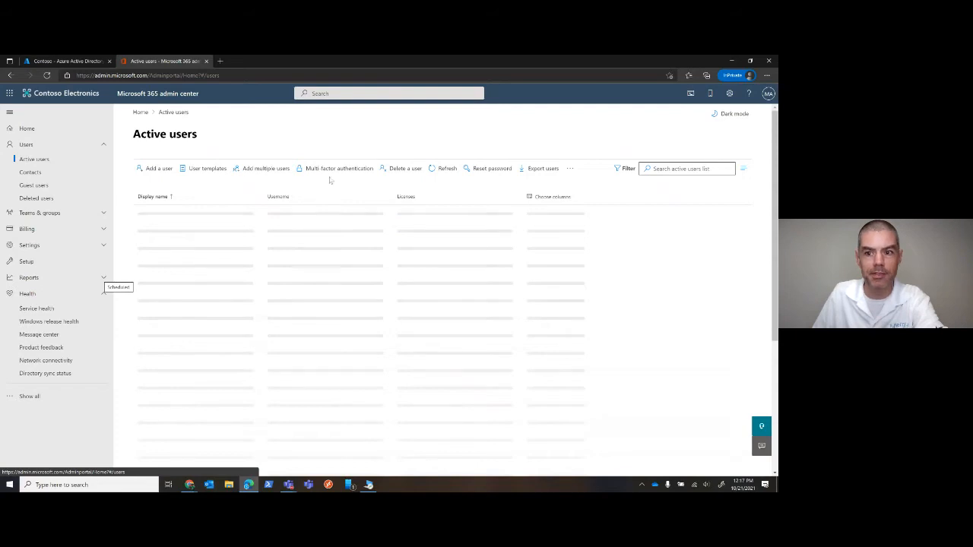
click(623, 169)
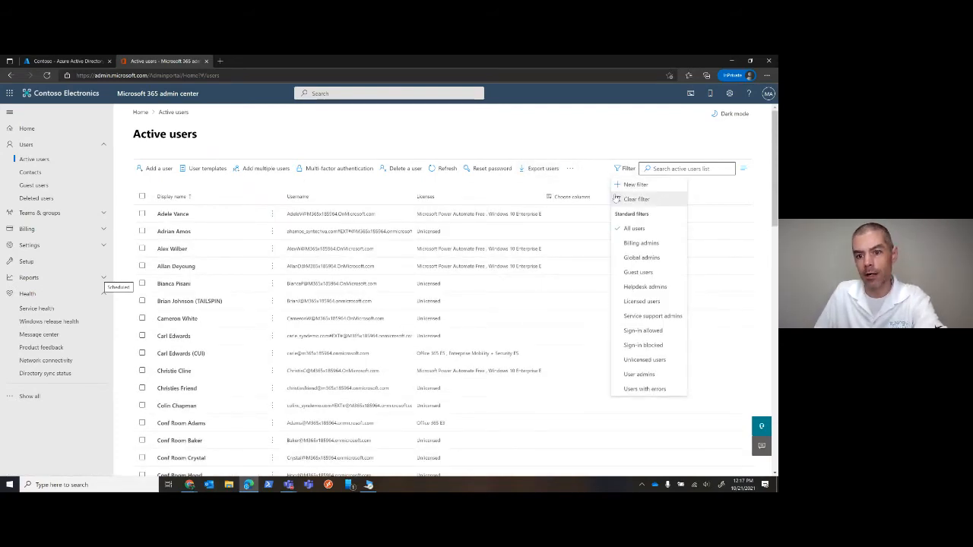
click(636, 259)
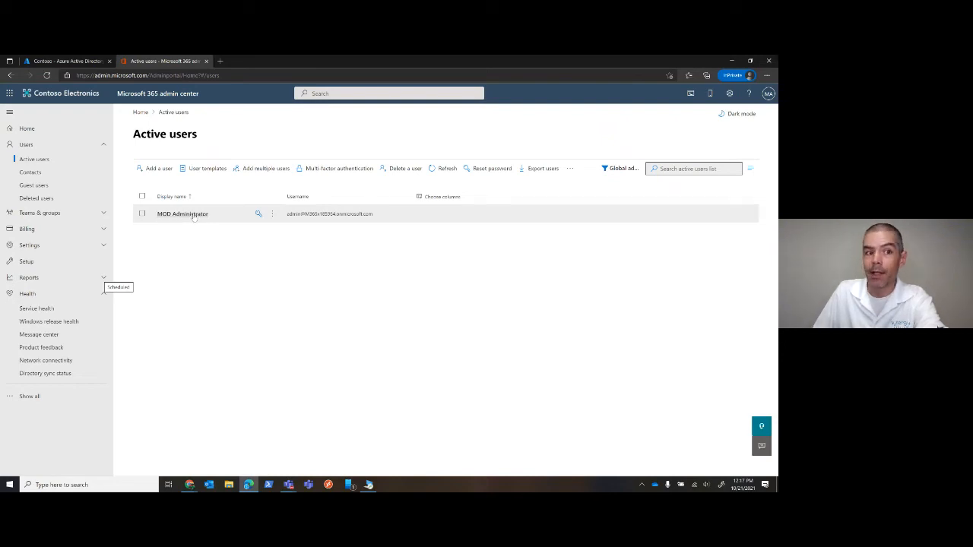
Switch back to the Azure Active Directory admin center and view the Global Administrator role's eligible assignments
click(67, 61)
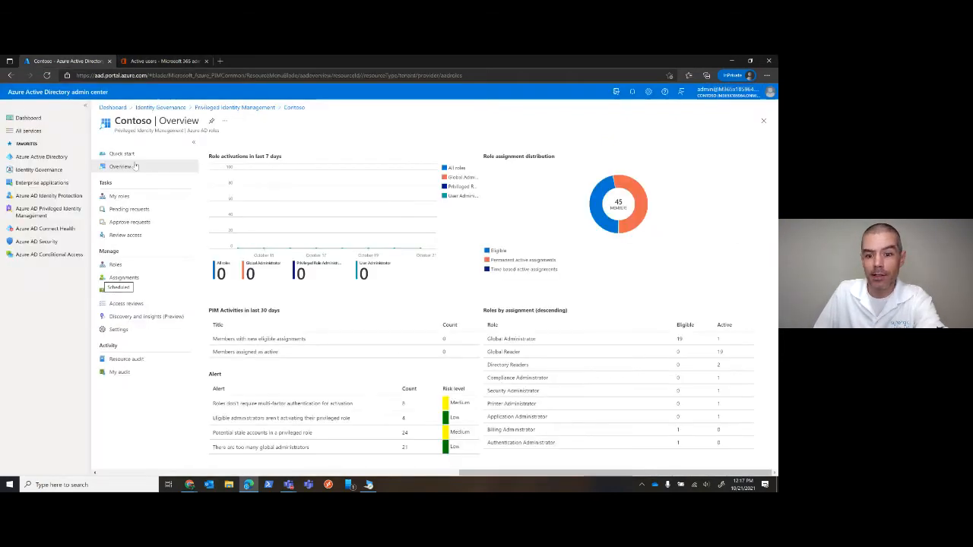
click(510, 340)
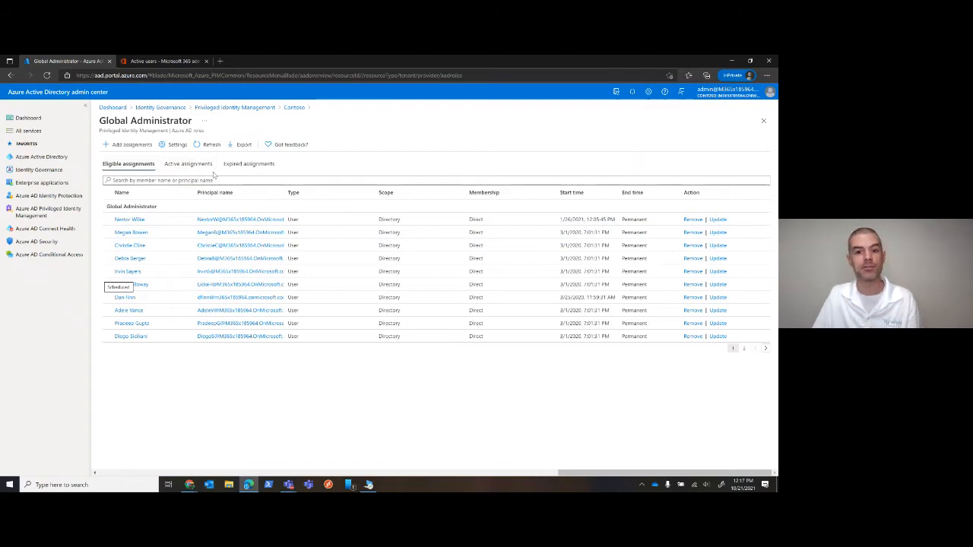
Close the Microsoft 365 admin center tab after rechecking its Global admins list, and open Privileged access groups (Preview) in Privileged Identity Management
click(145, 64)
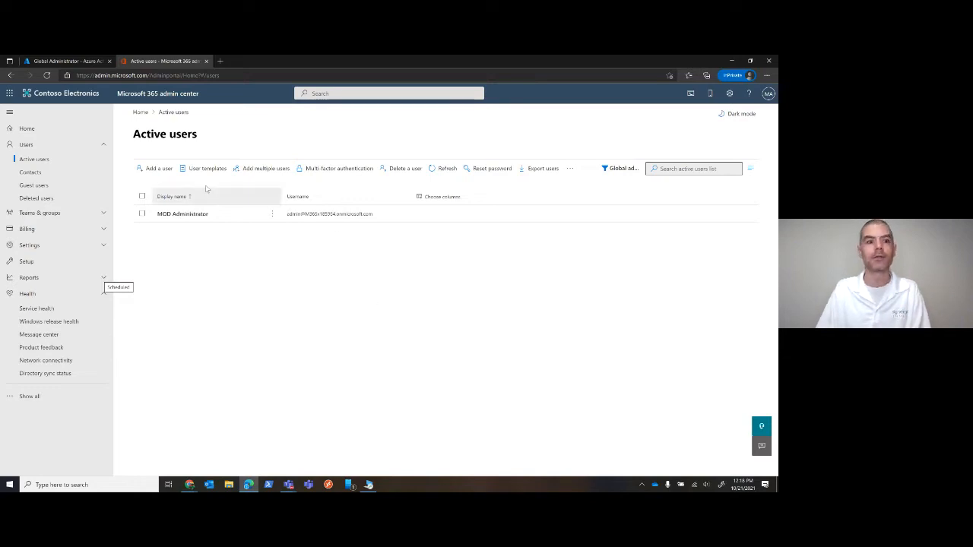
click(206, 61)
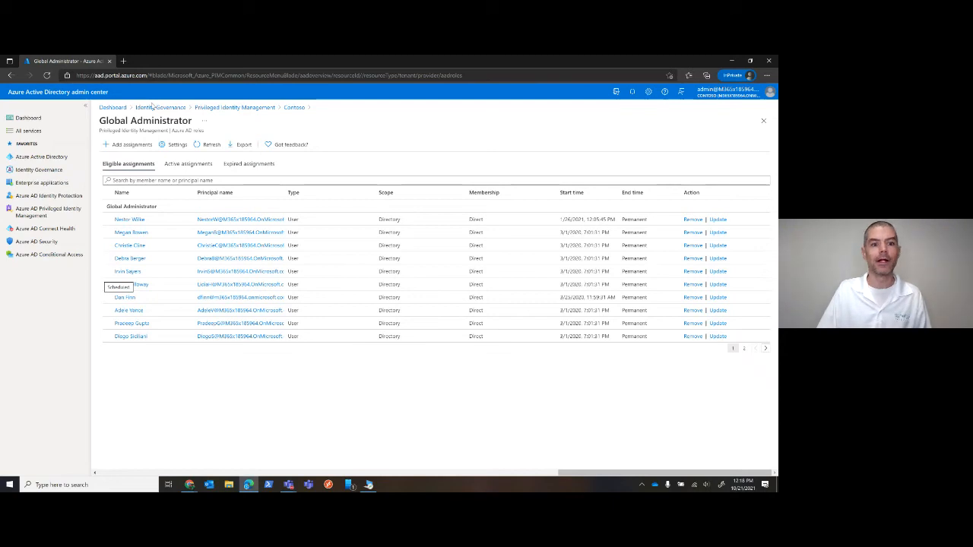
click(228, 107)
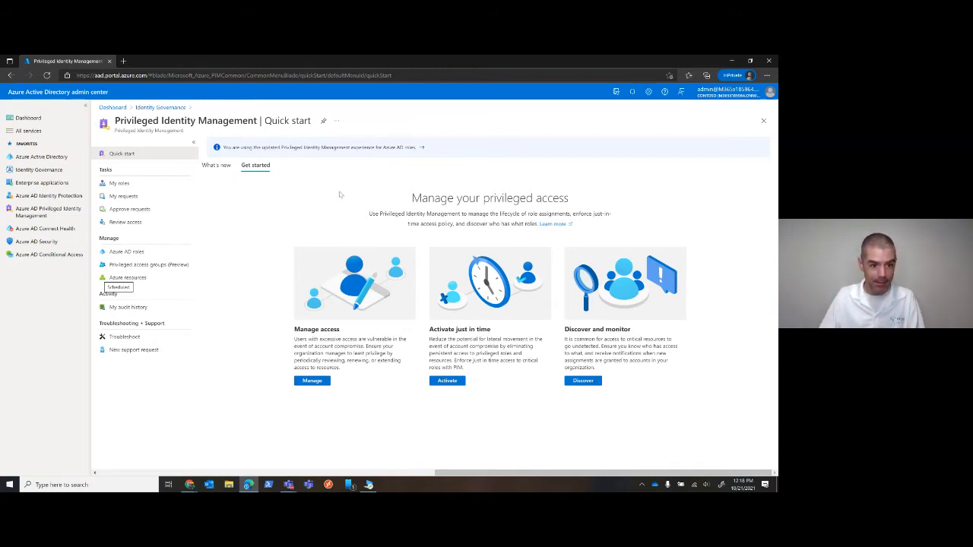
click(140, 266)
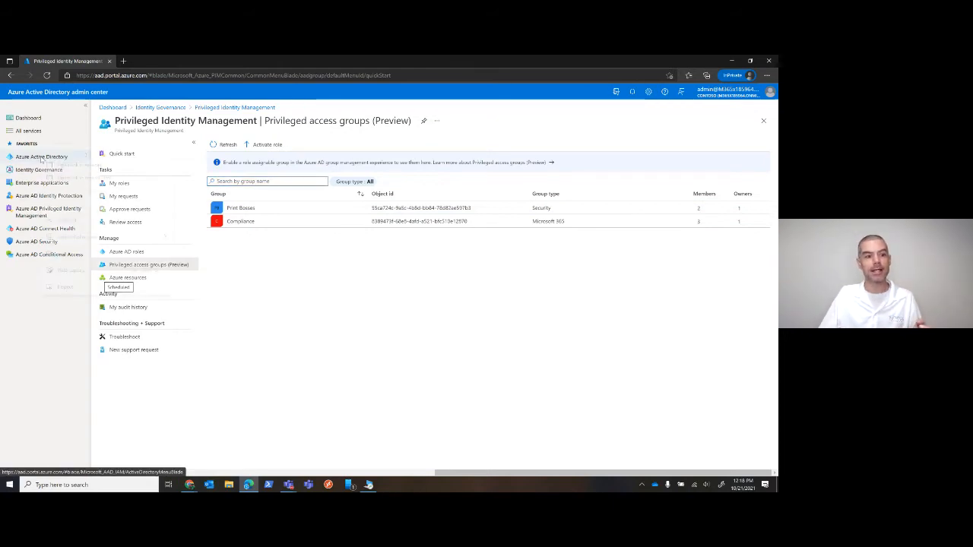
Open Azure Active Directory in a separate browser tab and view the Box Users group's Roles and administrators page
right_click(42, 158)
click(62, 166)
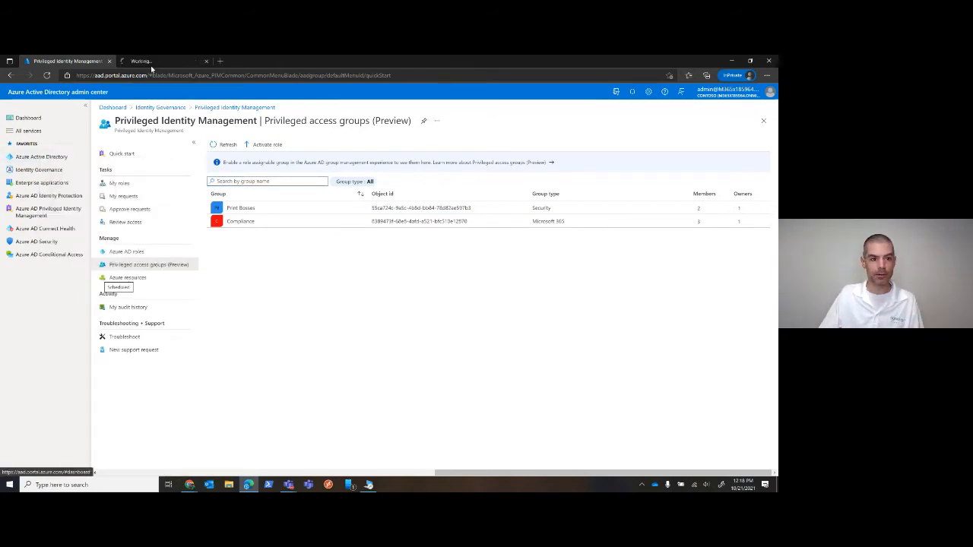
click(152, 64)
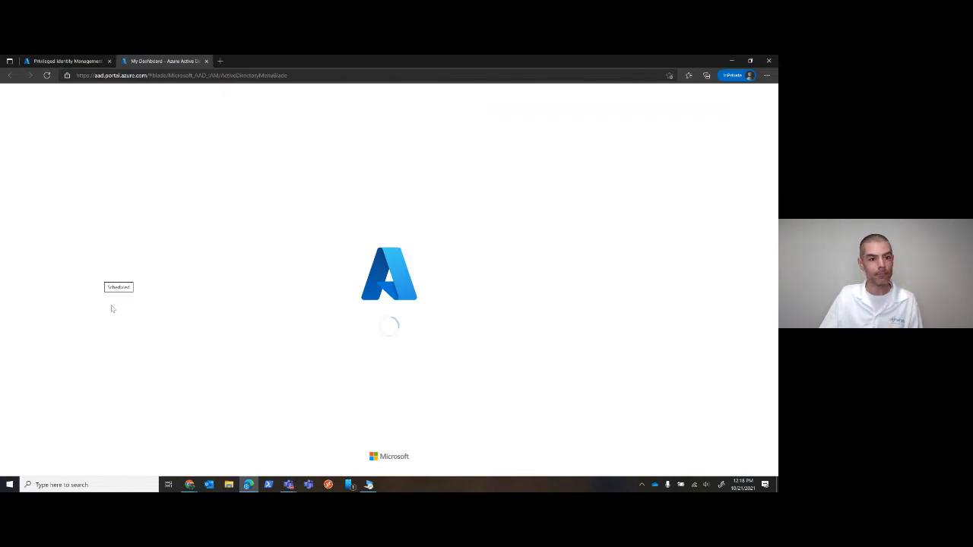
click(119, 223)
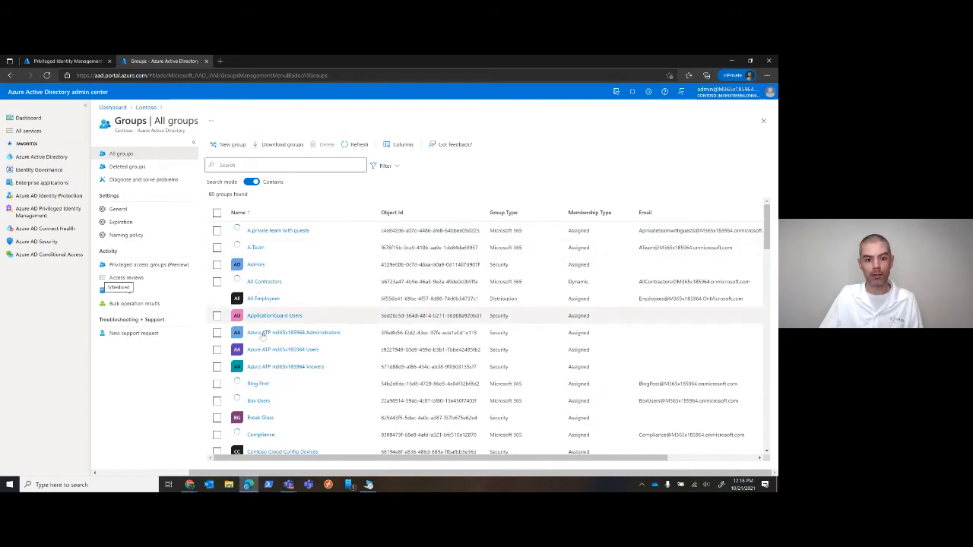
click(257, 401)
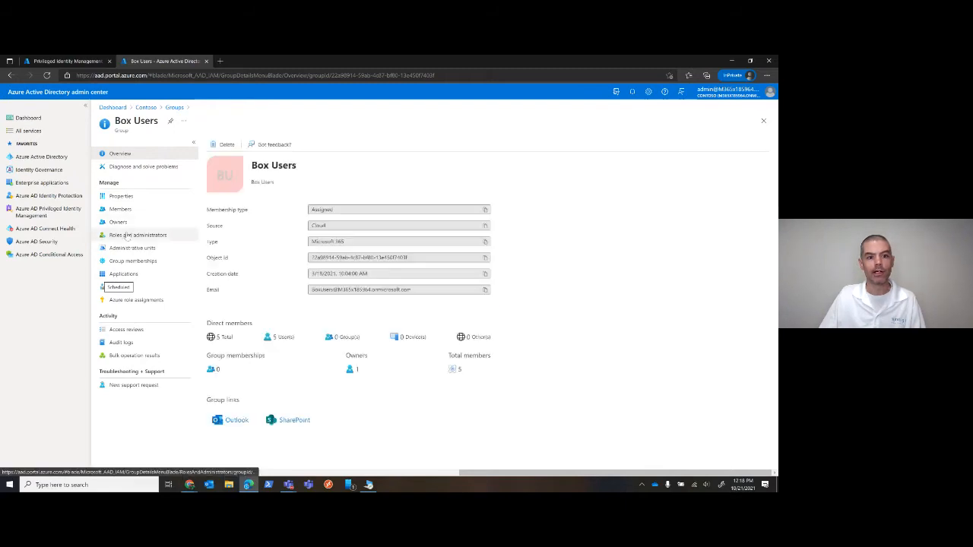
click(123, 235)
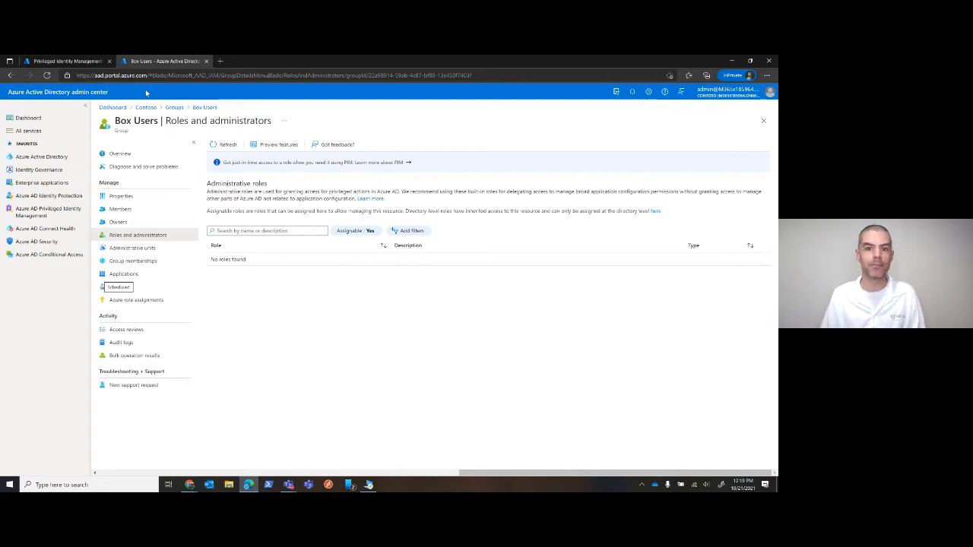
Return to the privileged access groups and view the active assignments in My roles for the Compliance group
click(76, 61)
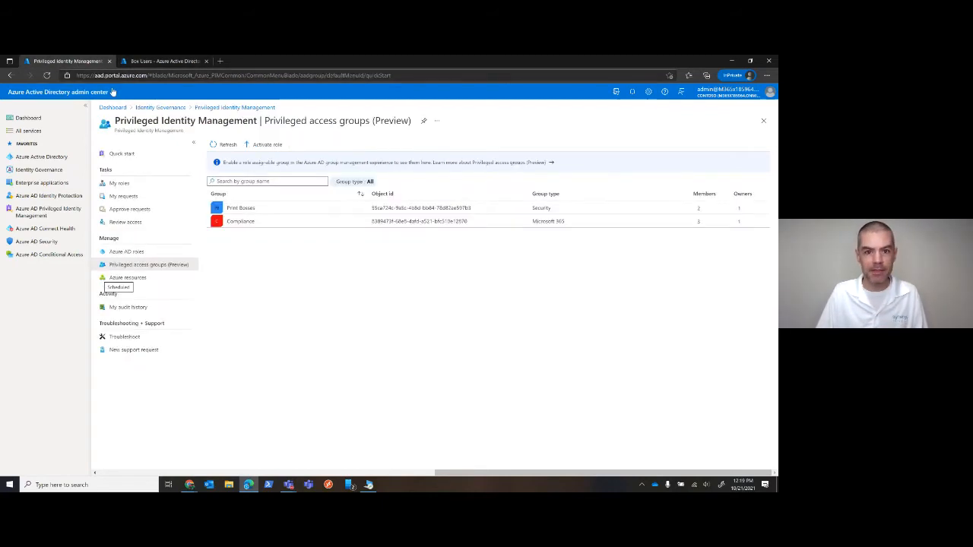
click(248, 220)
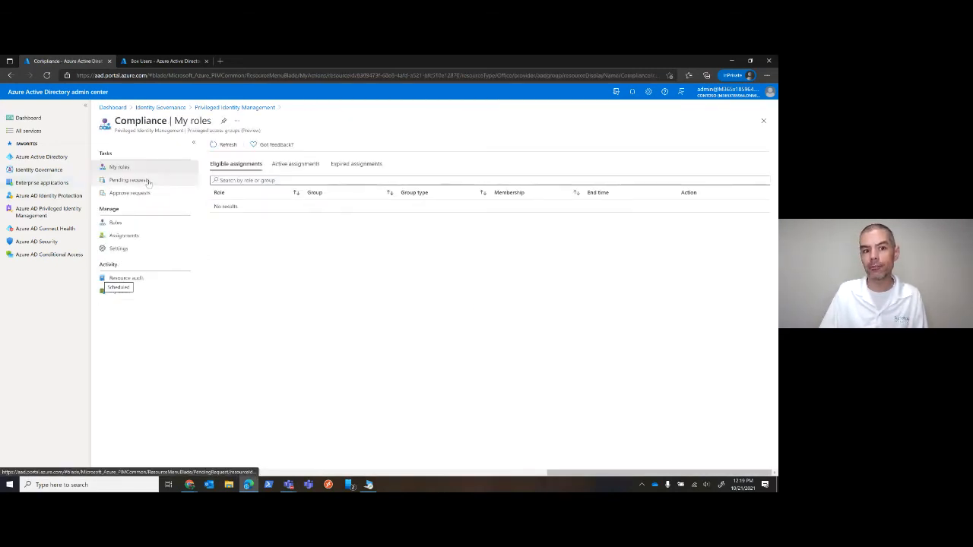
click(304, 163)
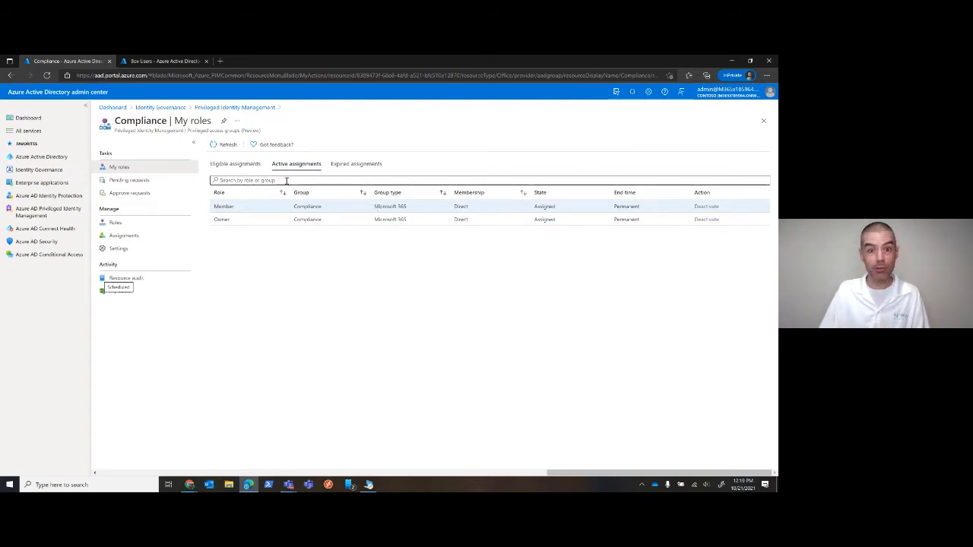
Open the roles of Azure subscription 1 under Azure resources and sort them by number of active assignments
click(221, 108)
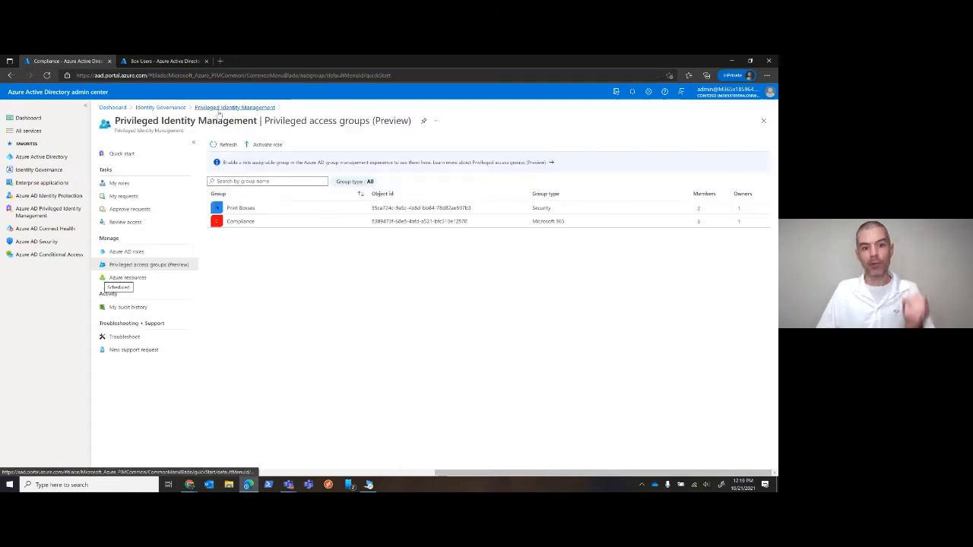
click(131, 277)
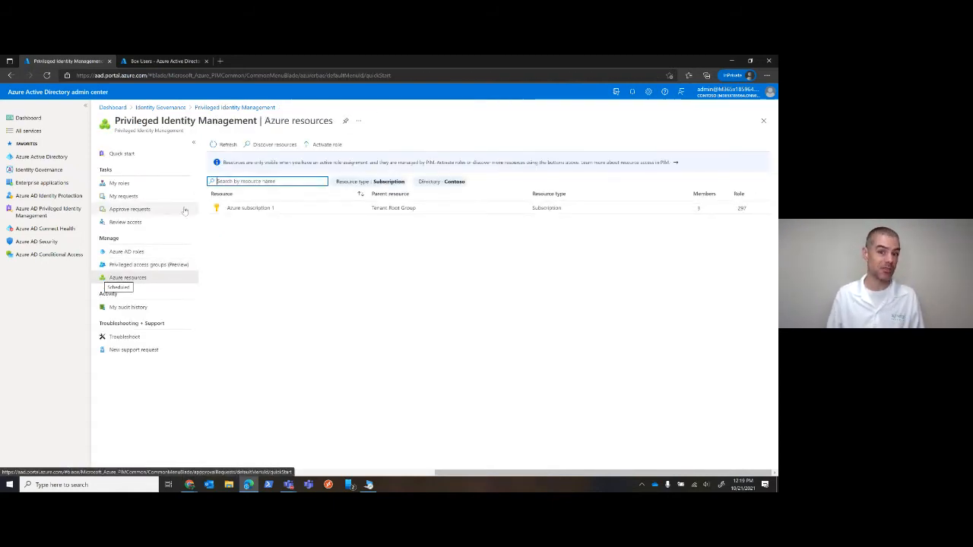
click(269, 214)
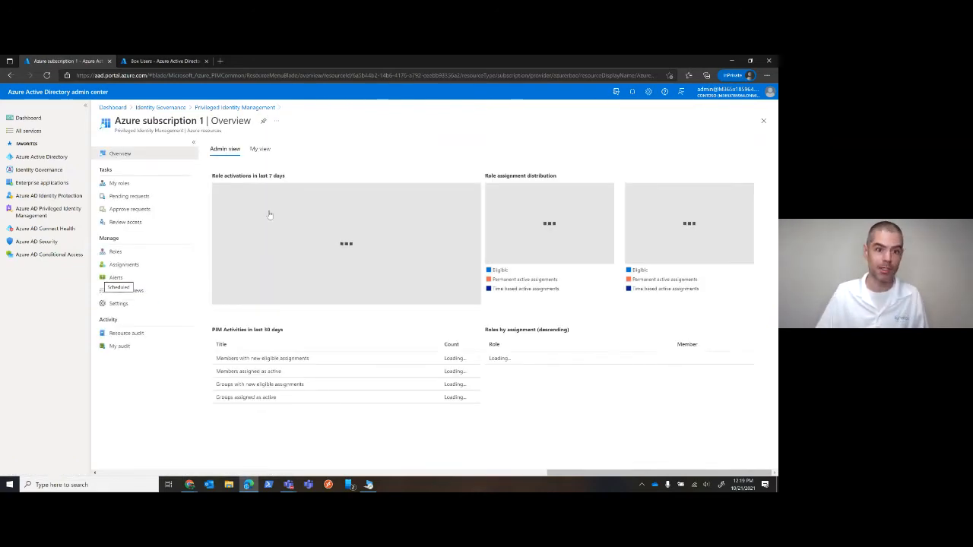
click(113, 254)
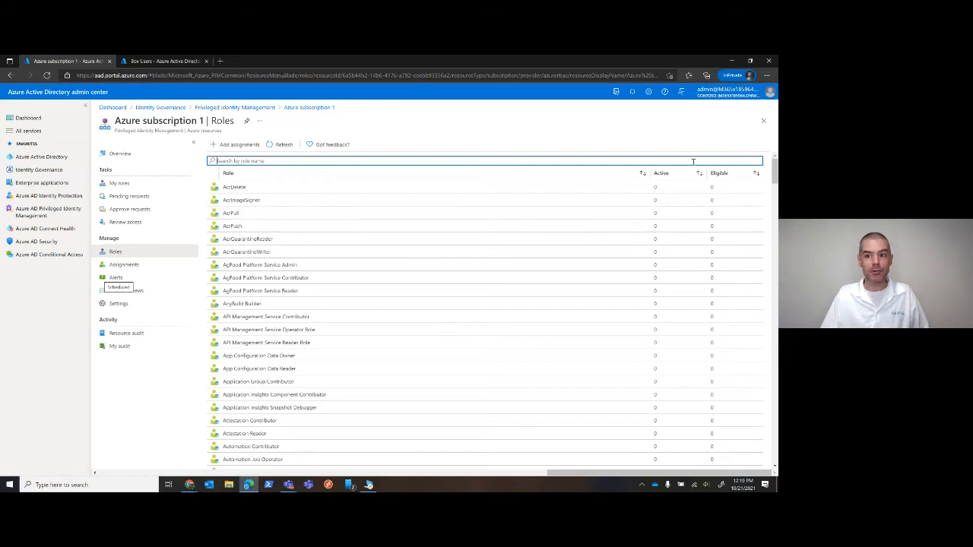
mouse_move(774, 170)
mouse_down()
mouse_move(774, 285)
mouse_move(774, 171)
mouse_up()
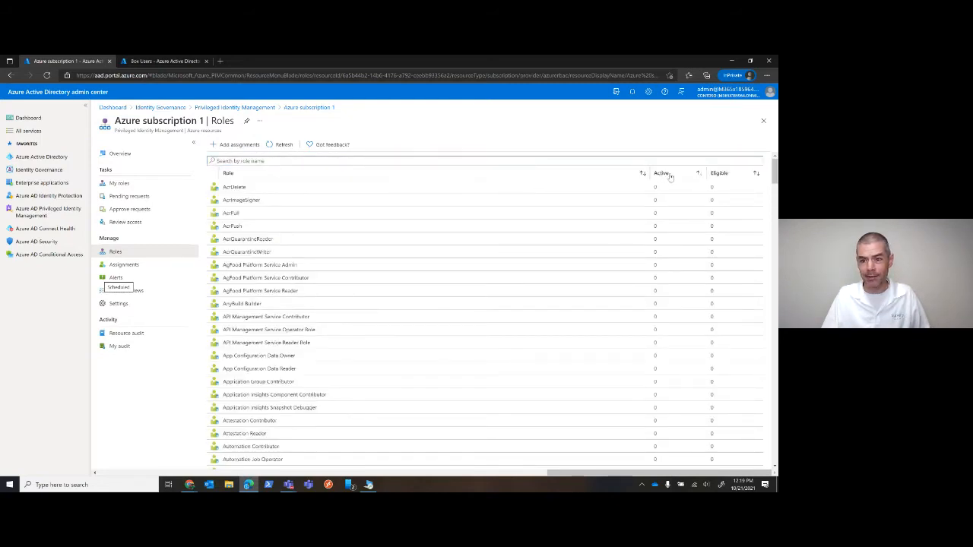
click(675, 173)
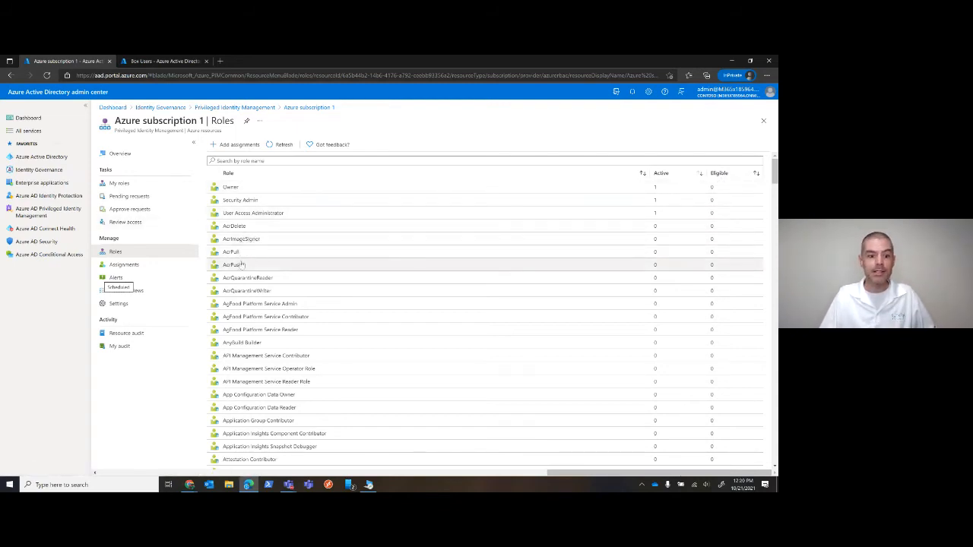
Browse the subscription's list of Azure resource roles and open the Search Service Contributor role
scroll(263, 269, down, 1)
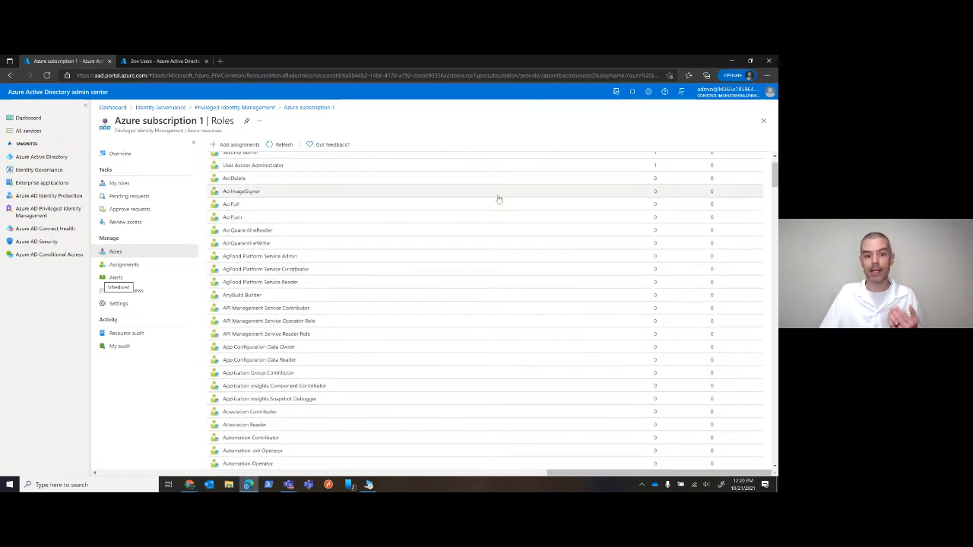
scroll(473, 216, down, 15)
scroll(447, 220, up, 16)
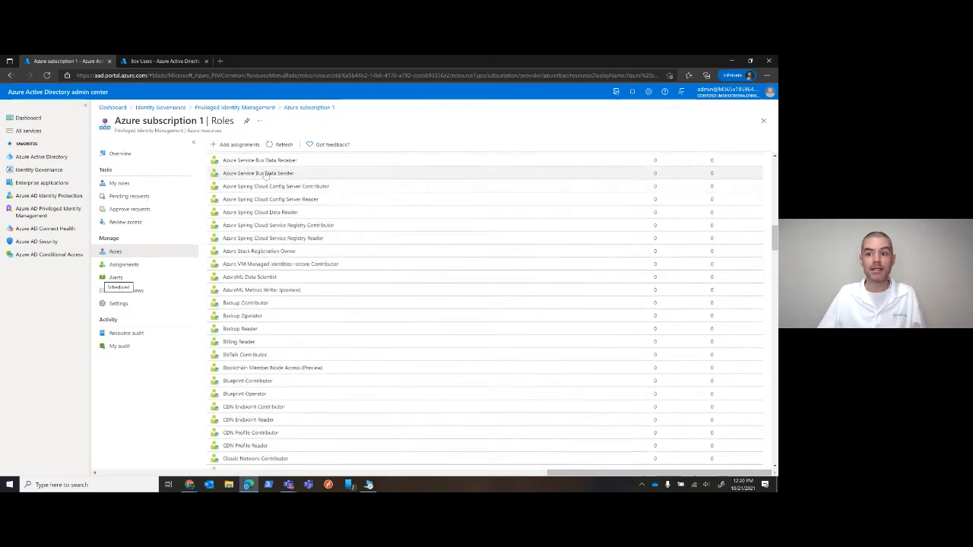
scroll(235, 192, down, 1)
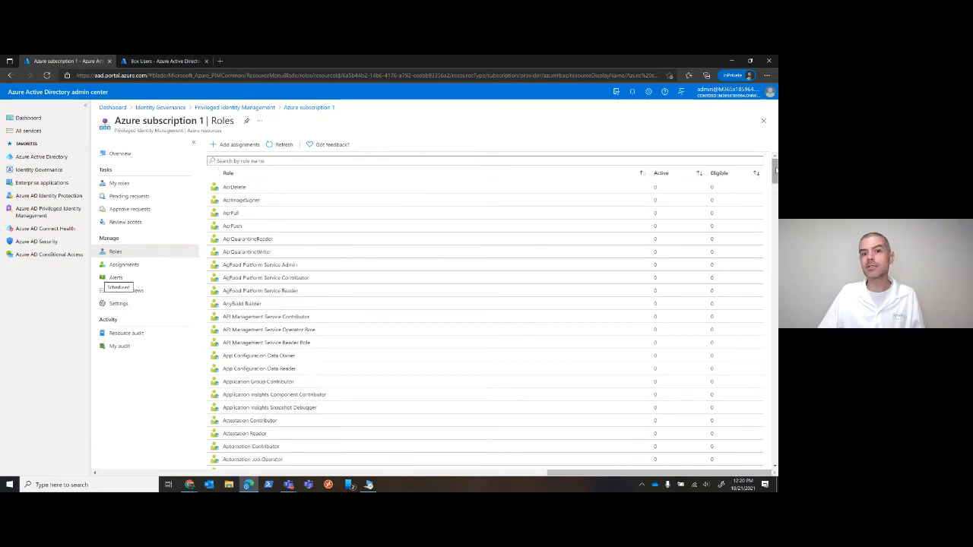
drag(775, 171, 774, 279)
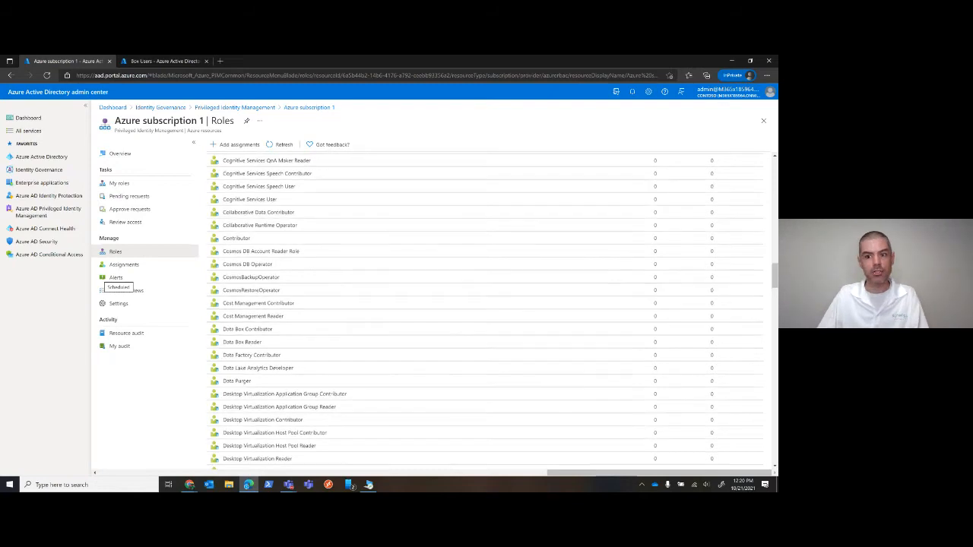
drag(773, 268, 776, 410)
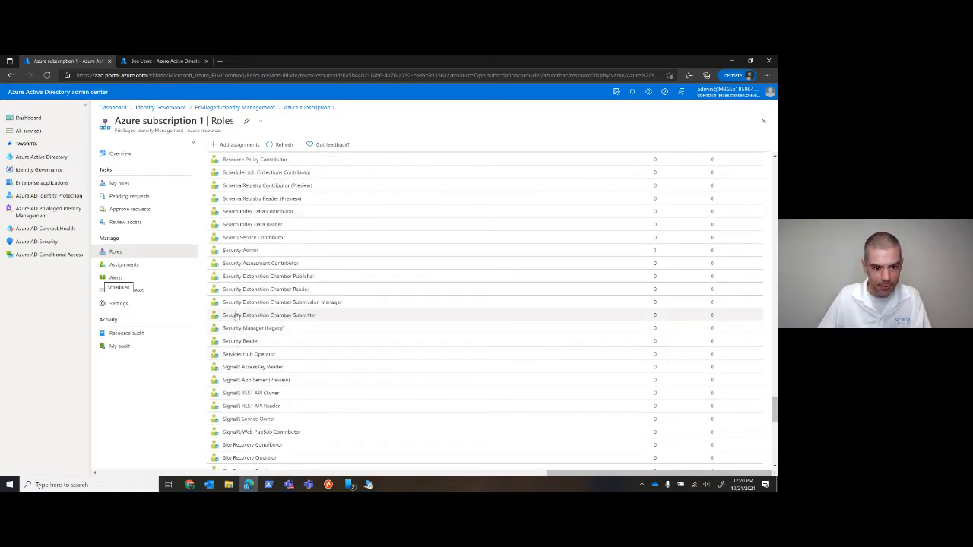
scroll(242, 242, up, 1)
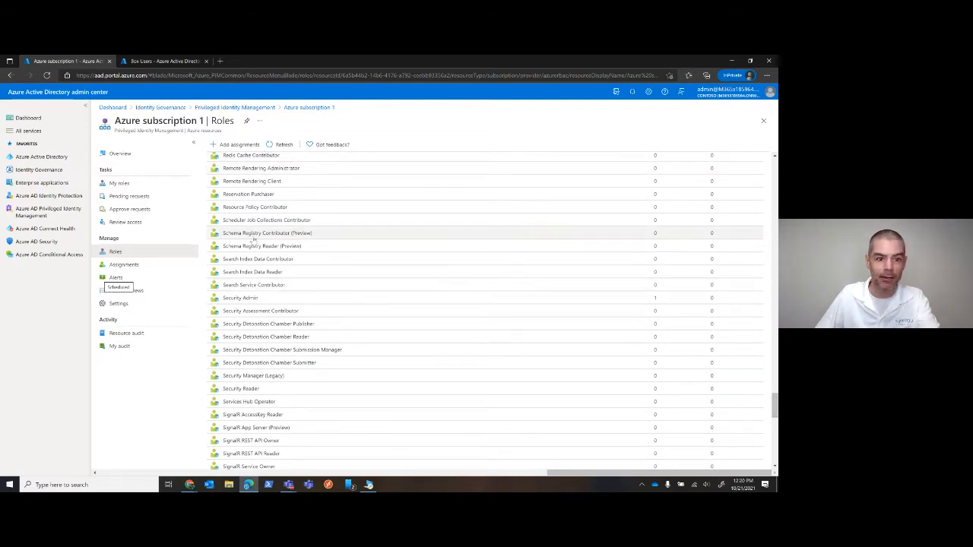
click(249, 285)
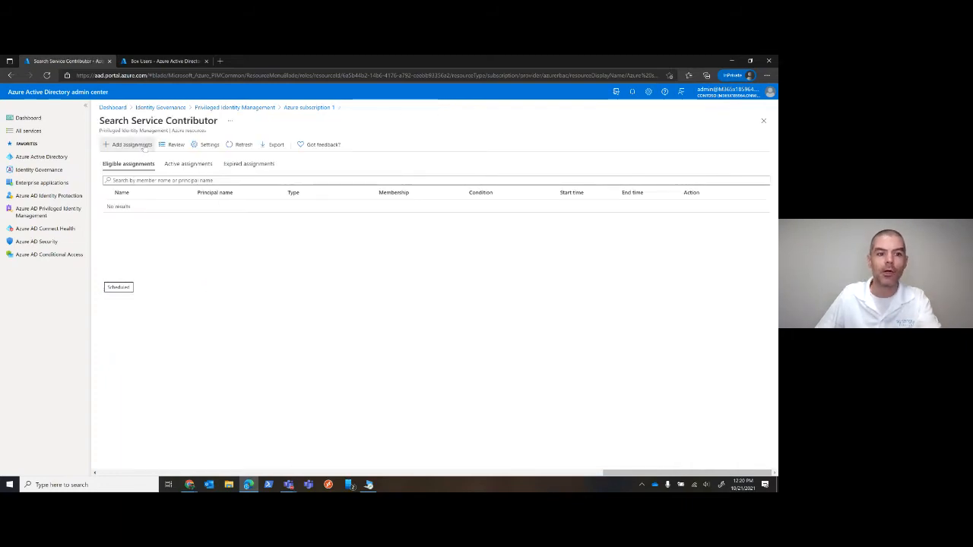
Draft a Search Service Contributor assignment for the Admins group, view its eligibility settings, and leave for Azure resources without assigning it
click(128, 144)
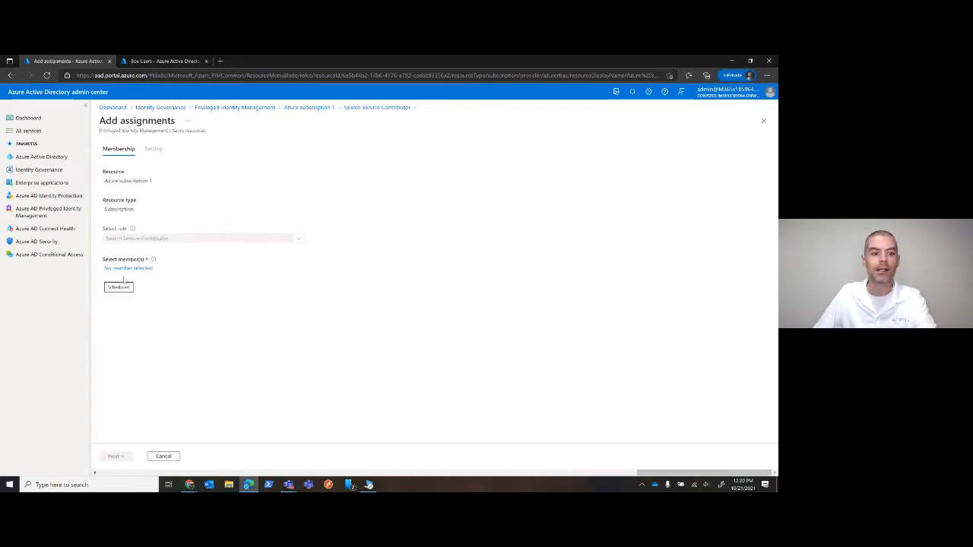
click(121, 268)
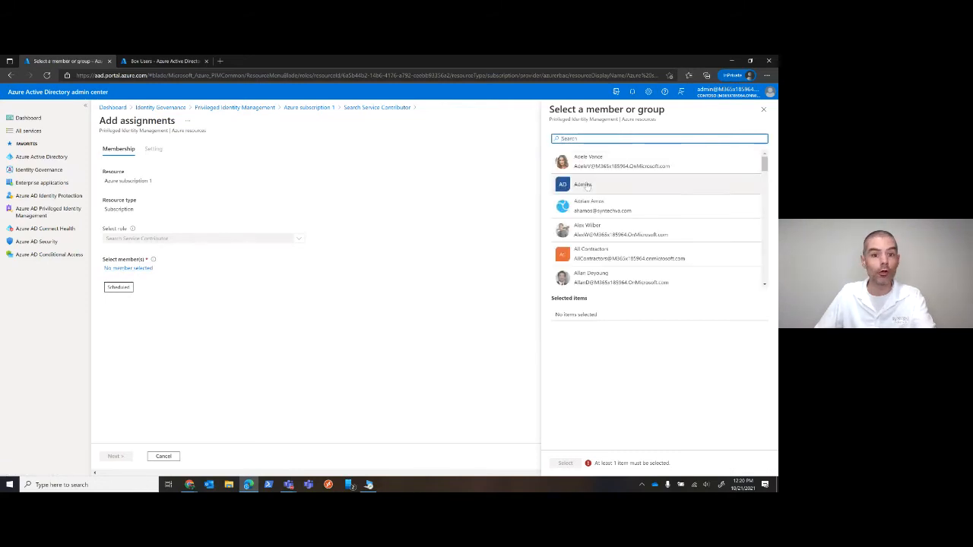
click(582, 186)
click(580, 463)
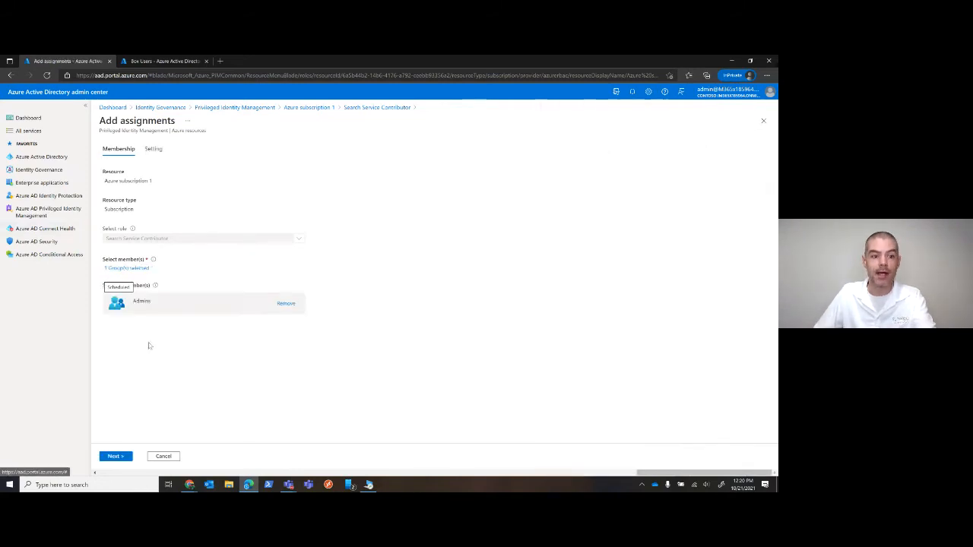
click(154, 149)
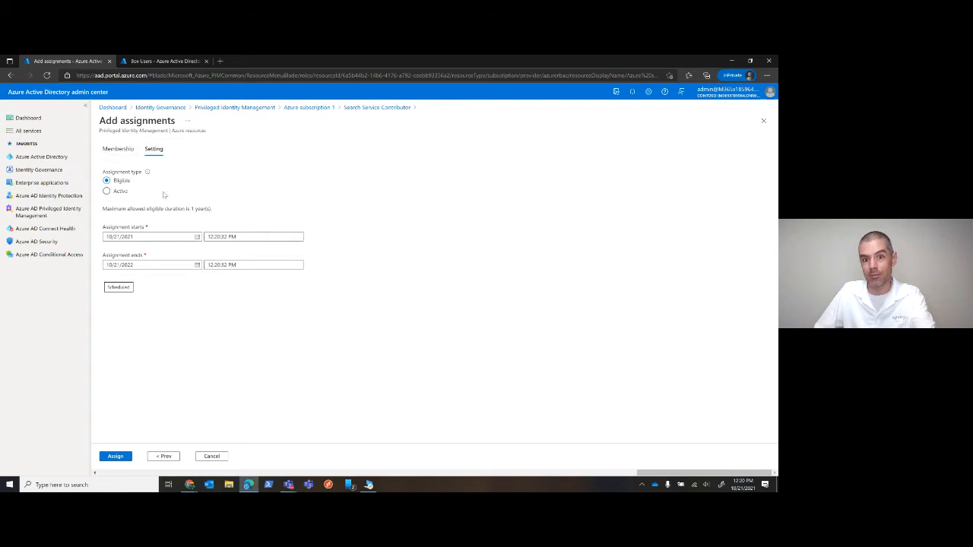
click(247, 109)
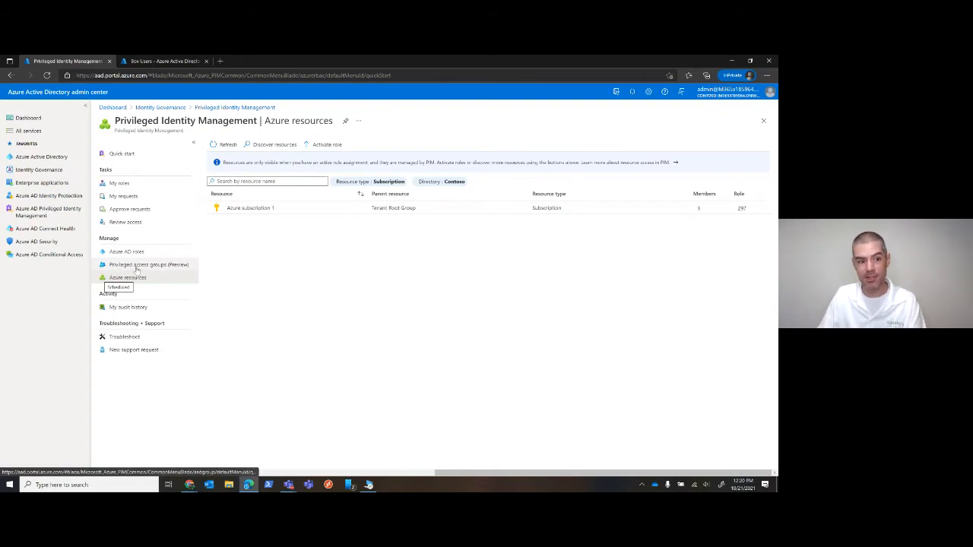
View the access reviews for Azure AD roles and Azure resources, and open My audit history for privileged access groups
click(131, 222)
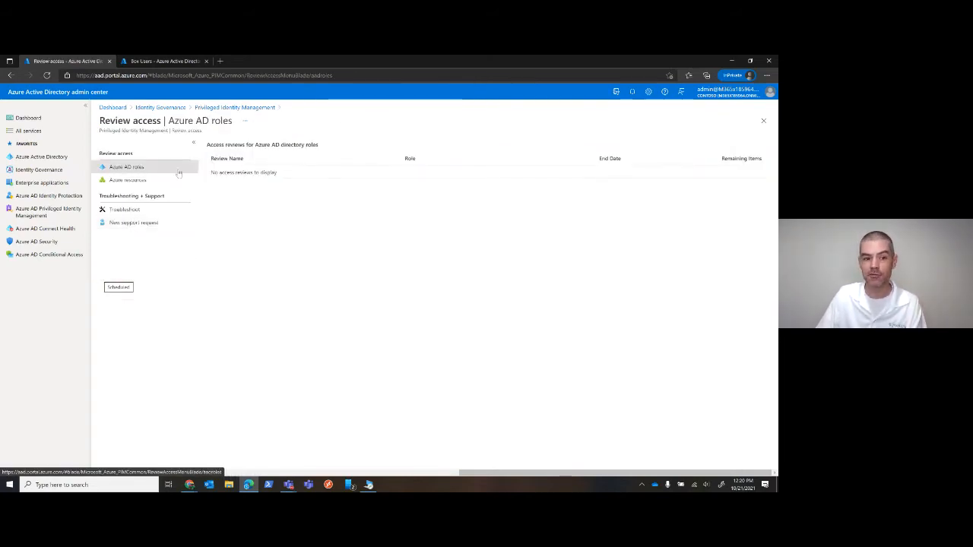
click(151, 182)
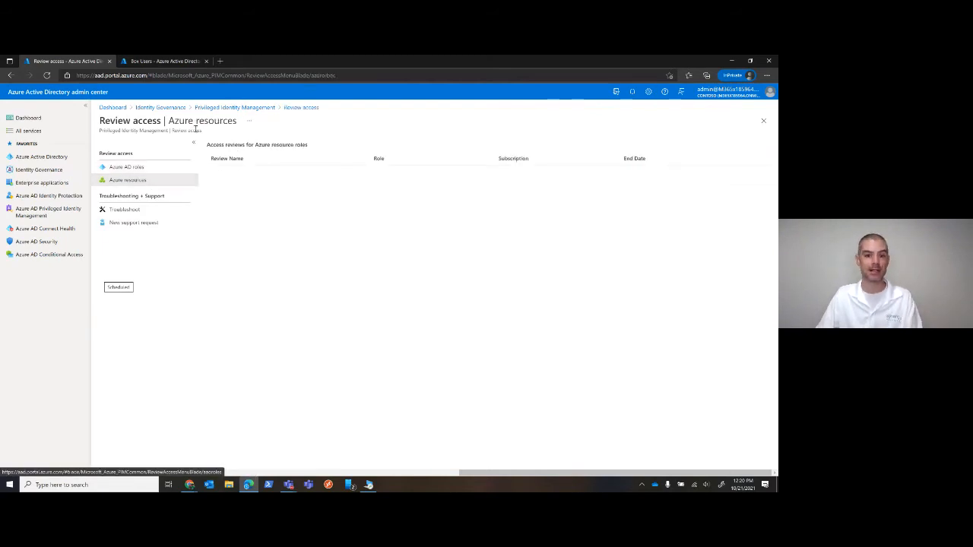
click(228, 108)
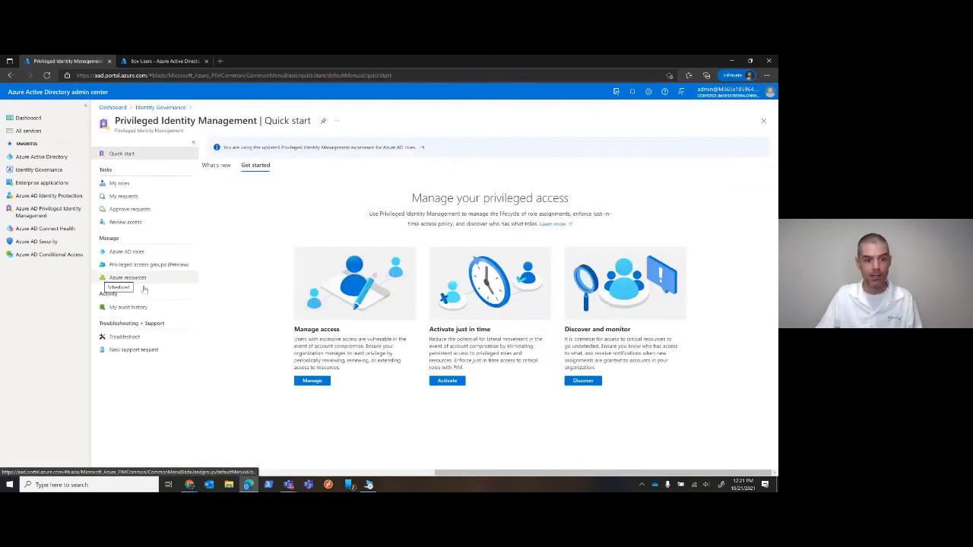
click(130, 306)
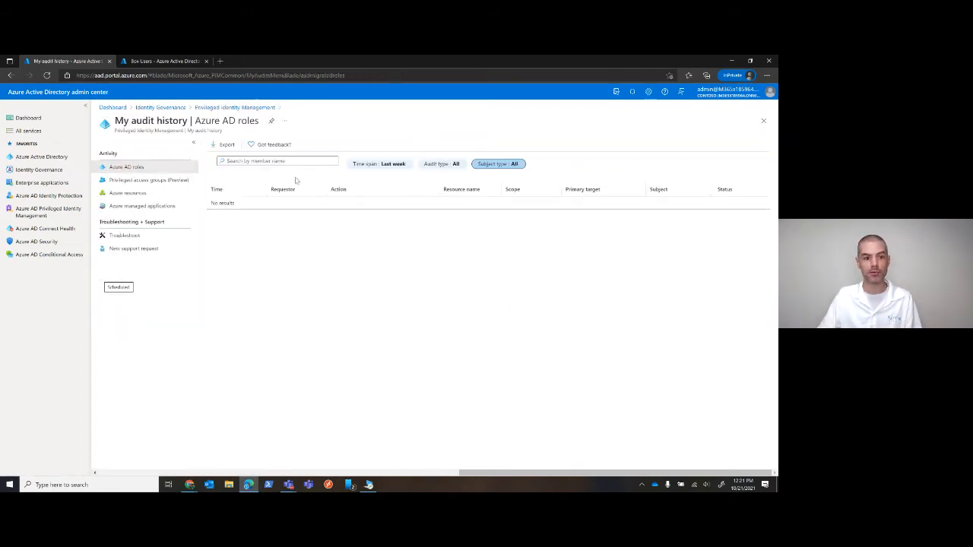
click(148, 180)
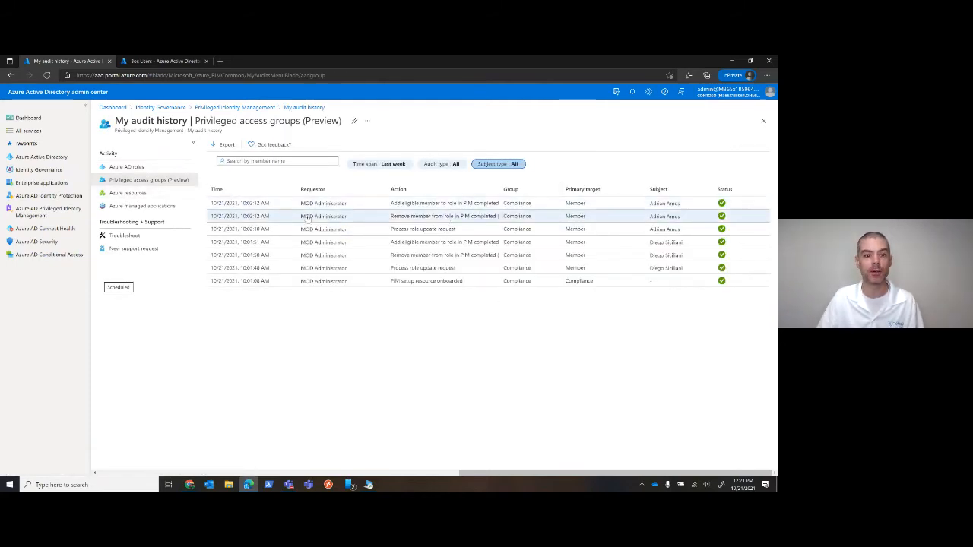
View My audit history for Azure resources and Azure managed applications, and return to the Privileged Identity Management quick start
click(134, 193)
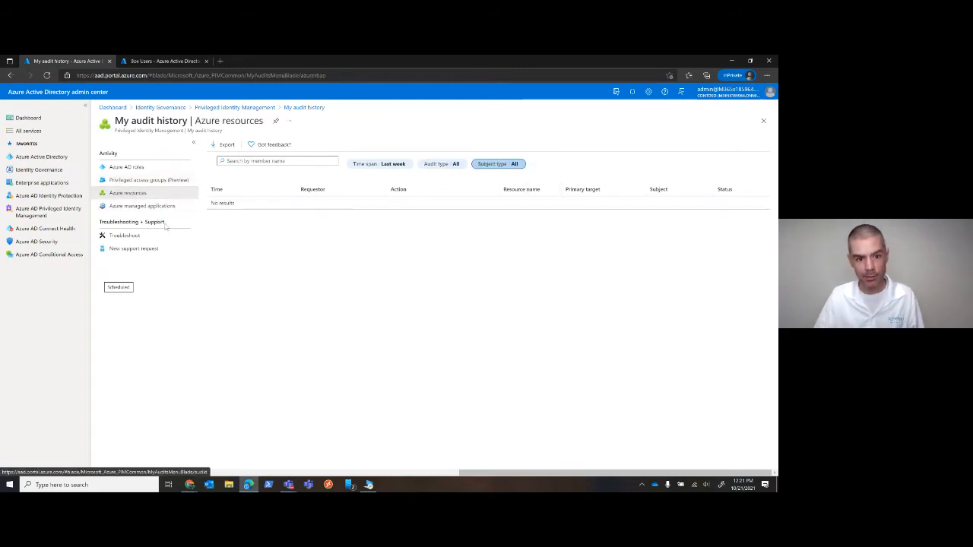
click(116, 209)
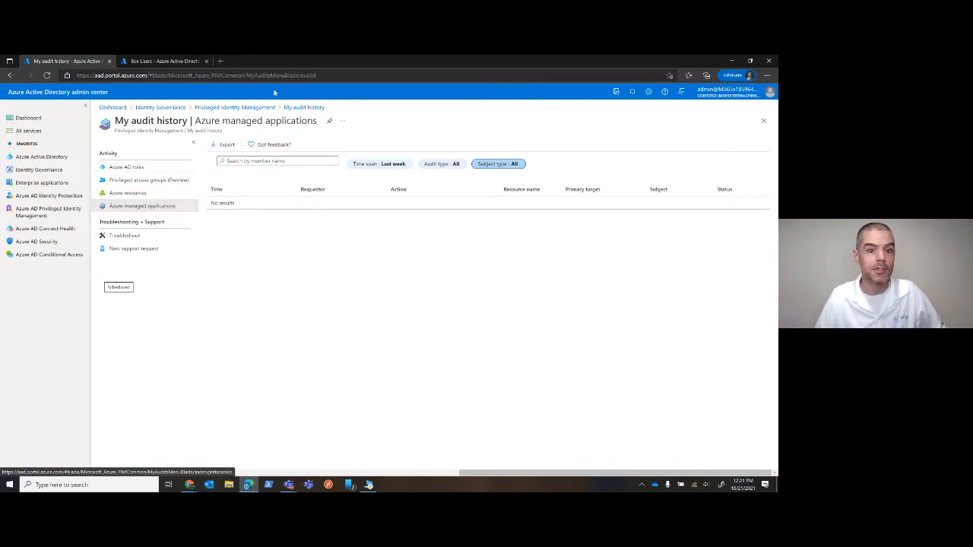
click(234, 107)
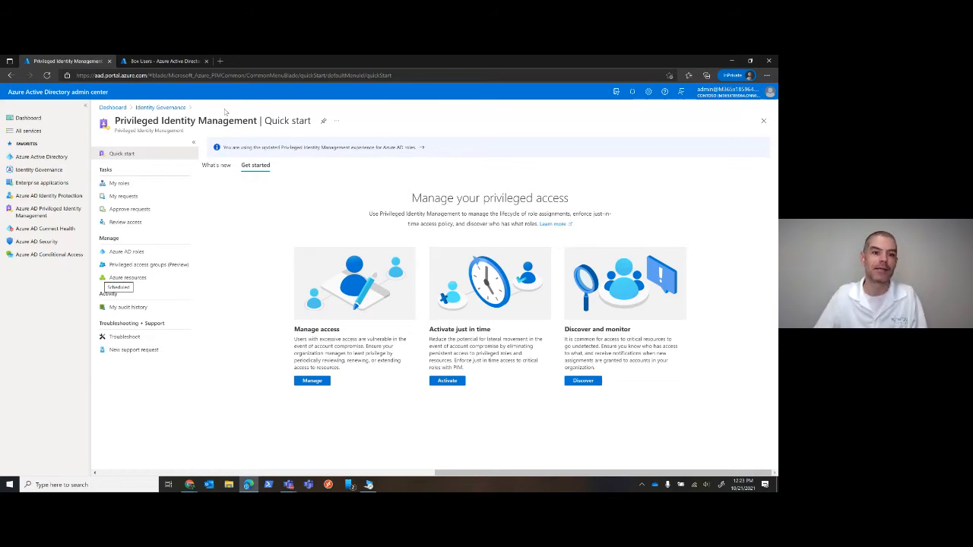
Start a new access review in Identity Governance for Teams + Groups, with the scope set to Select Teams + groups
click(162, 109)
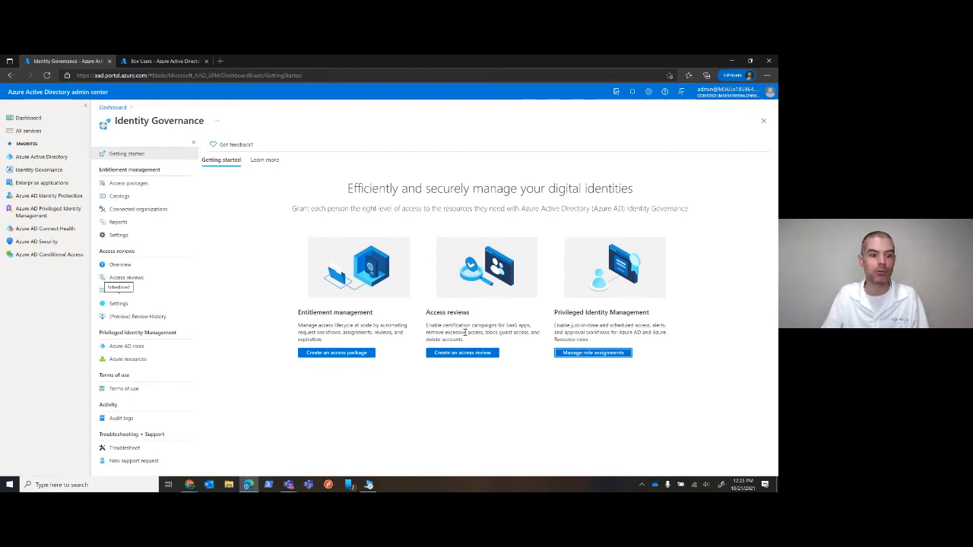
click(117, 278)
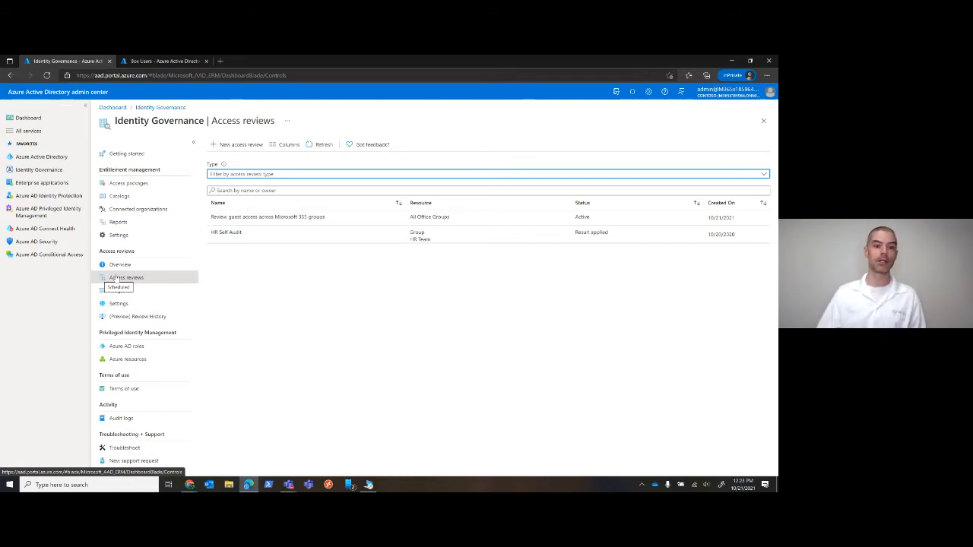
click(229, 145)
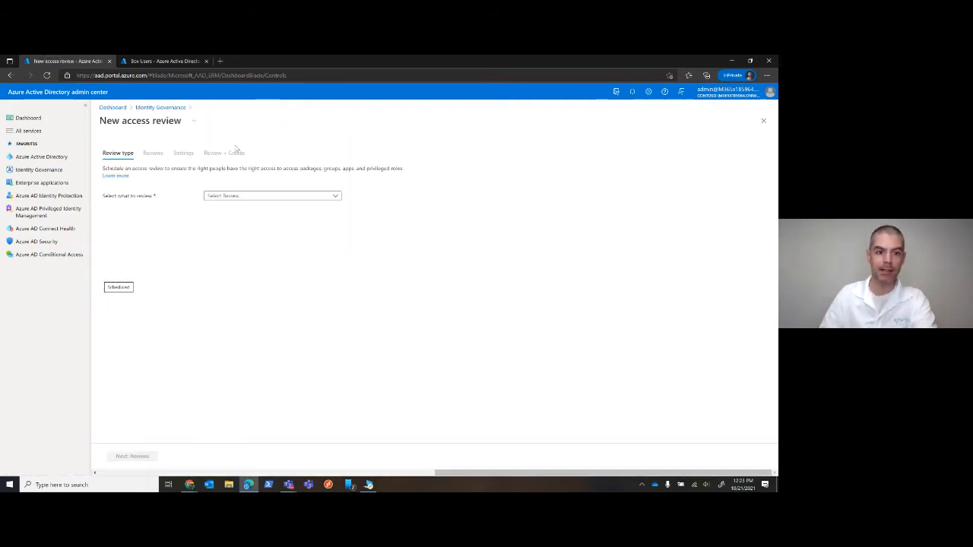
click(326, 197)
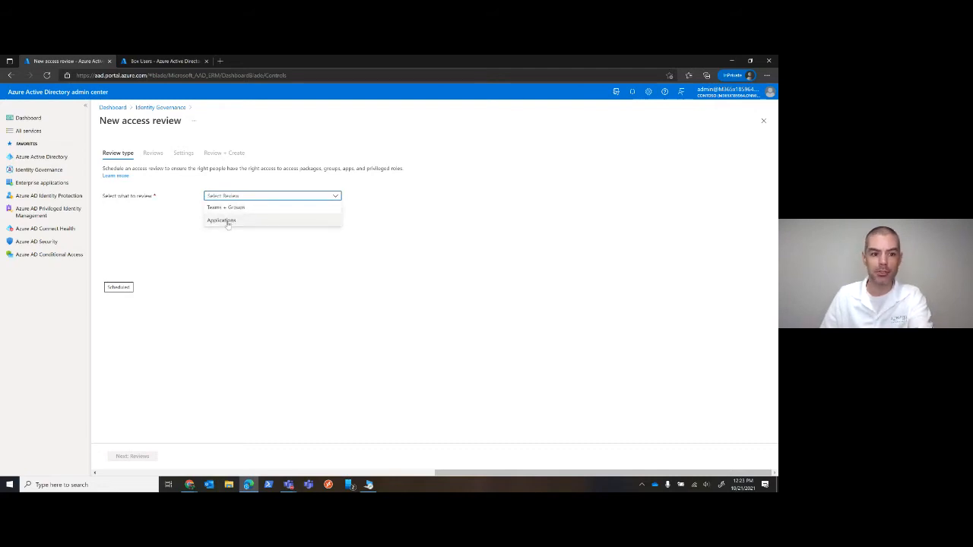
click(226, 207)
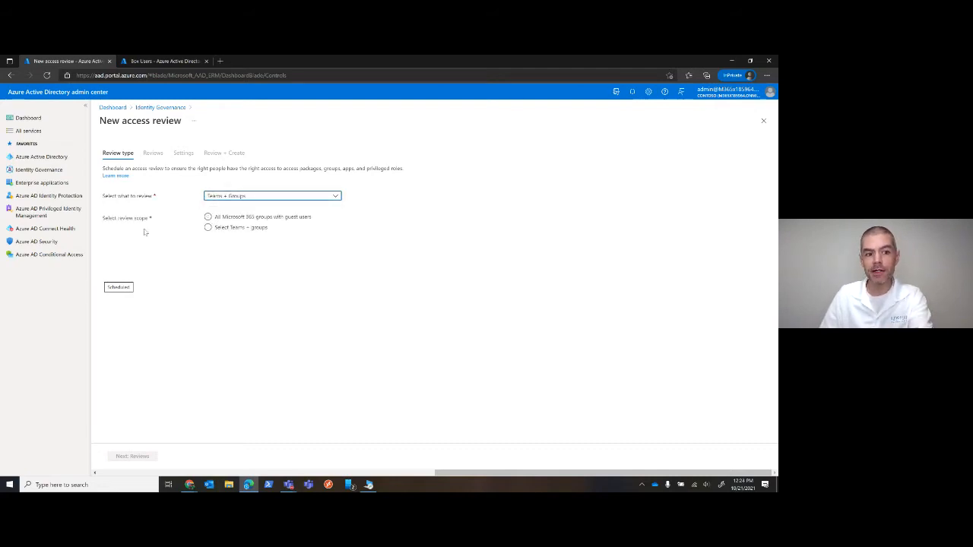
click(212, 218)
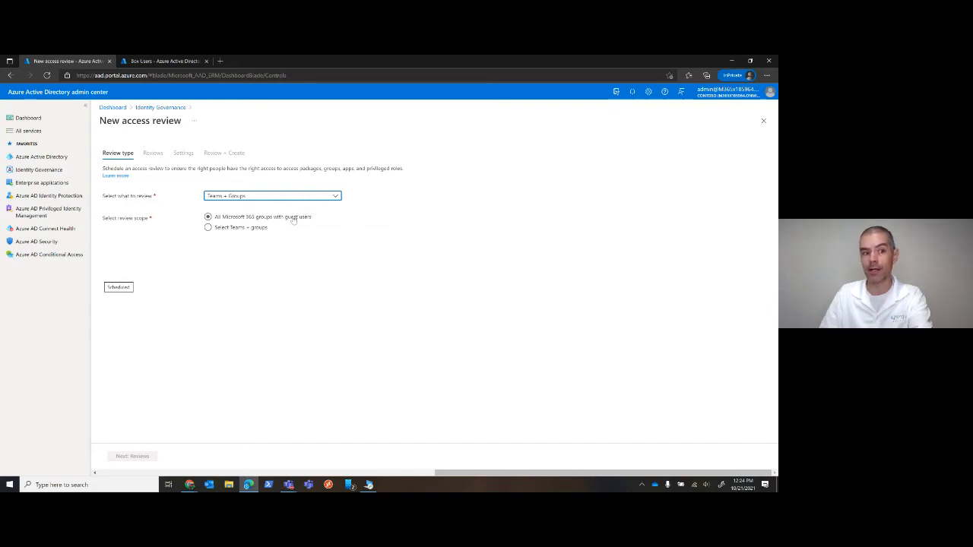
click(239, 228)
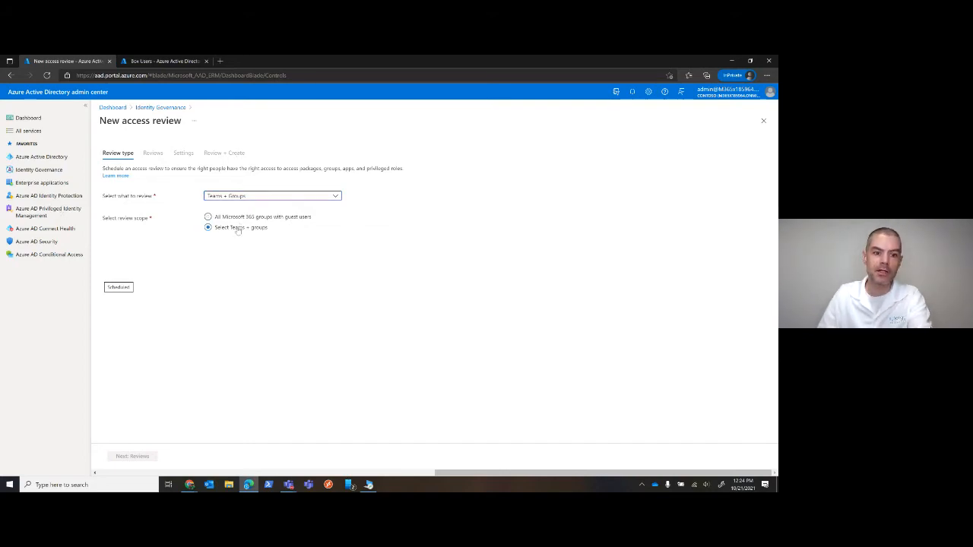
Choose the Break Glass group for the access review, set the user scope to All users, and continue to the Reviews stage
click(226, 247)
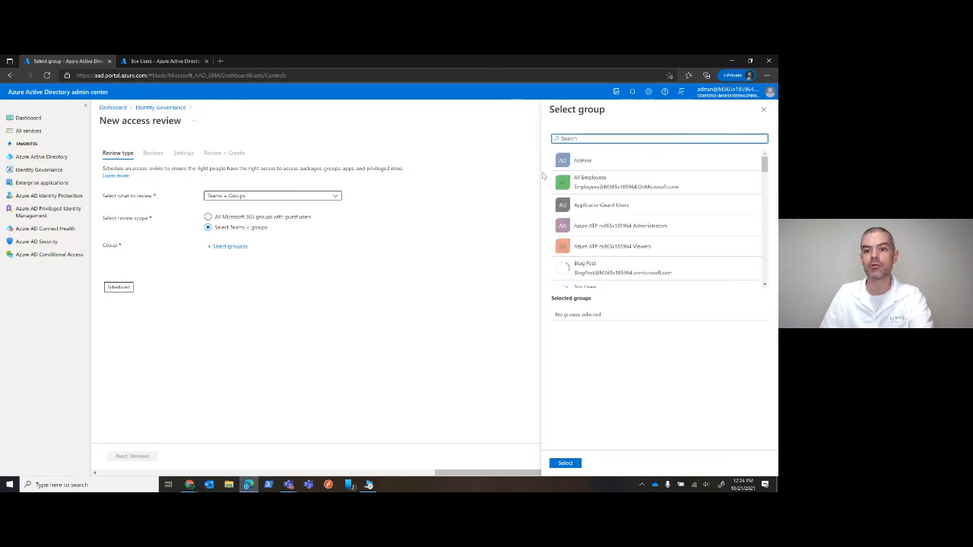
scroll(617, 211, down, 2)
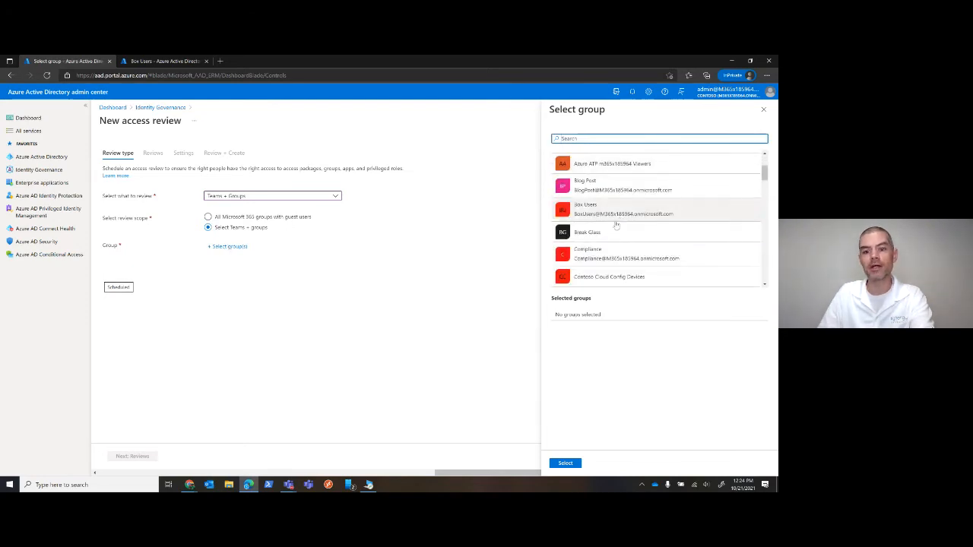
scroll(616, 225, down, 2)
scroll(661, 224, up, 1)
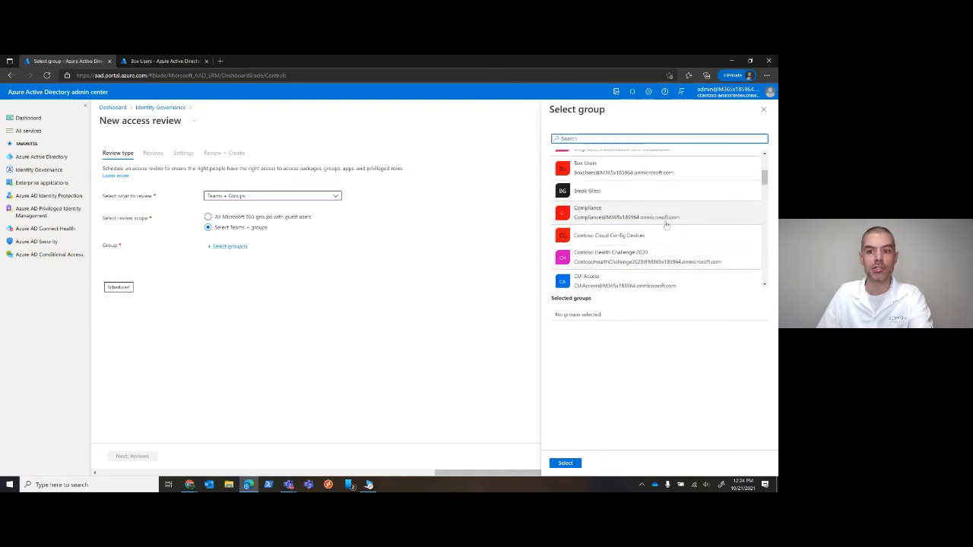
click(601, 191)
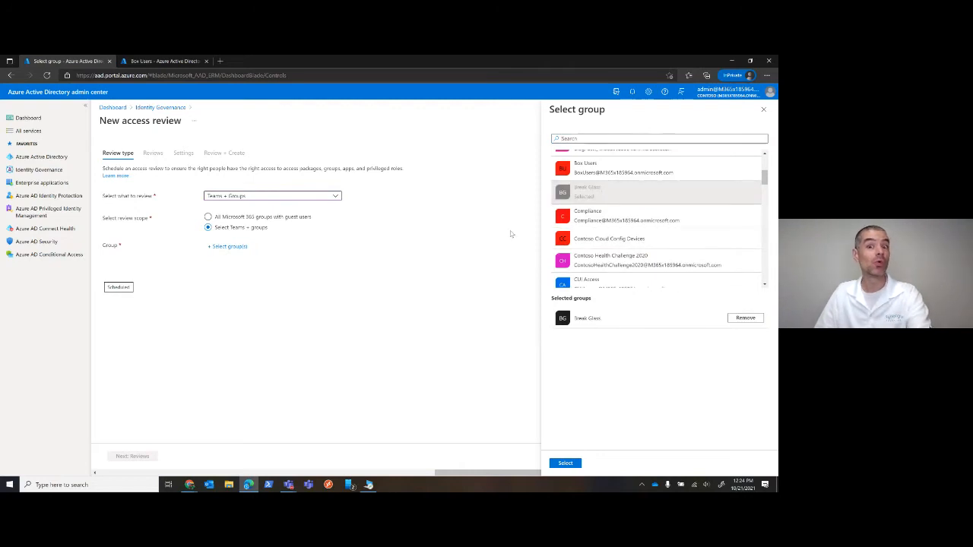
click(565, 463)
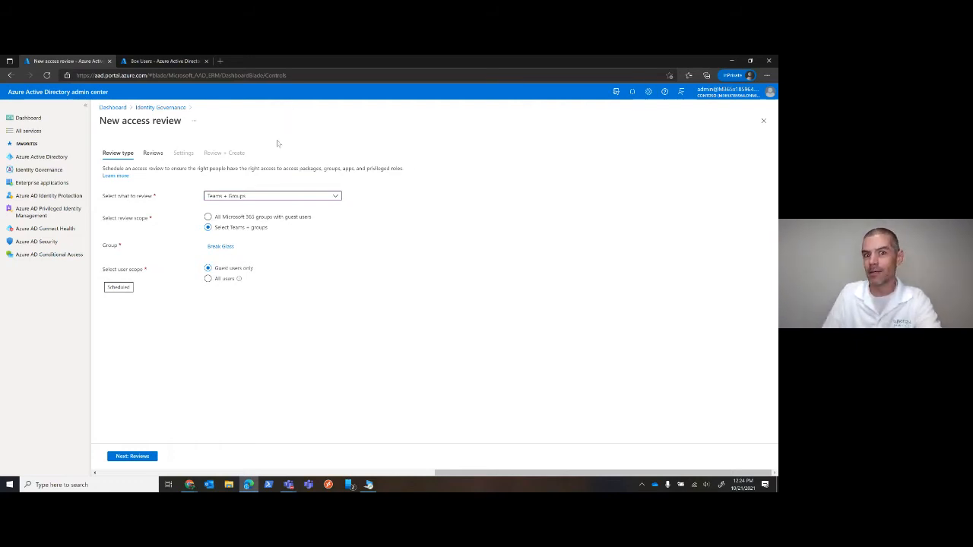
click(285, 219)
click(209, 278)
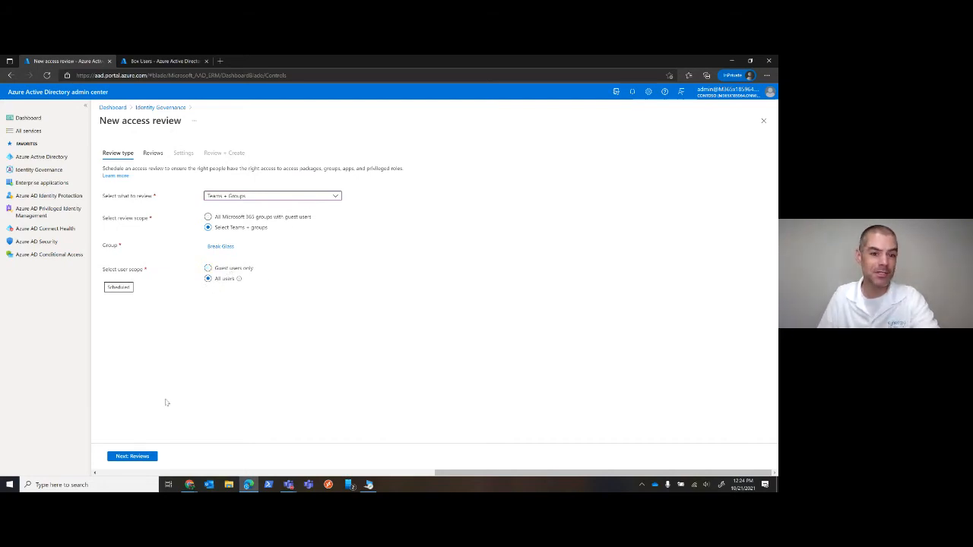
click(136, 457)
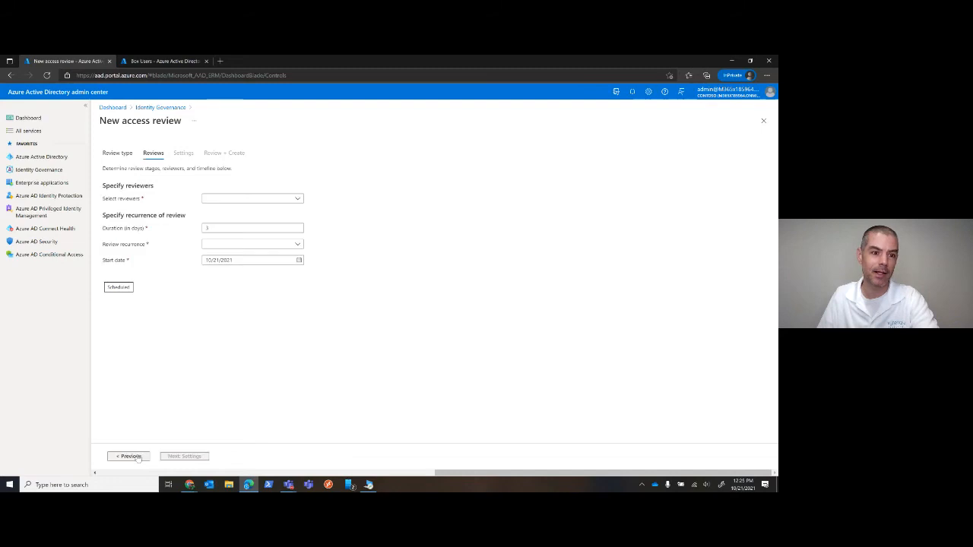
Set the reviewers to Selected user(s) or group(s) and add the third listed user as the reviewer
click(217, 198)
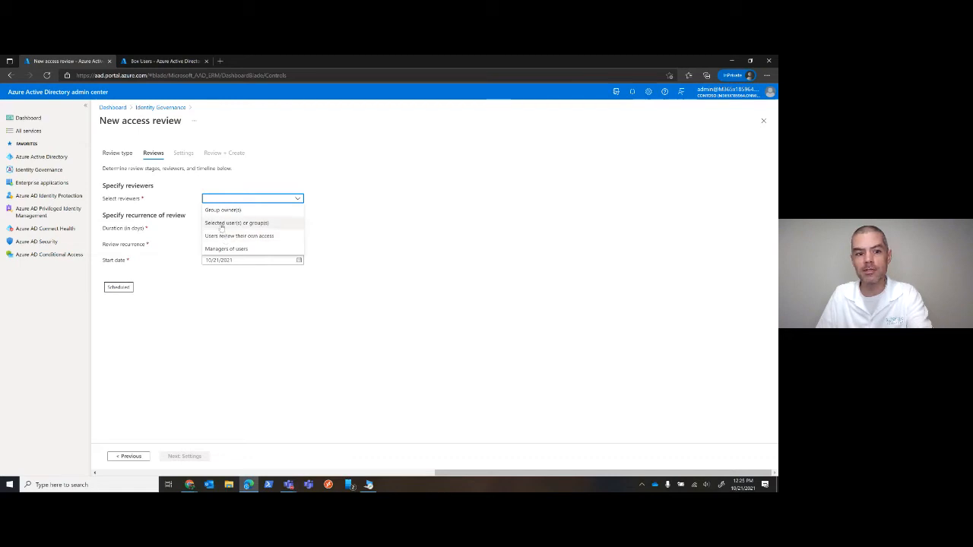
click(221, 225)
click(228, 216)
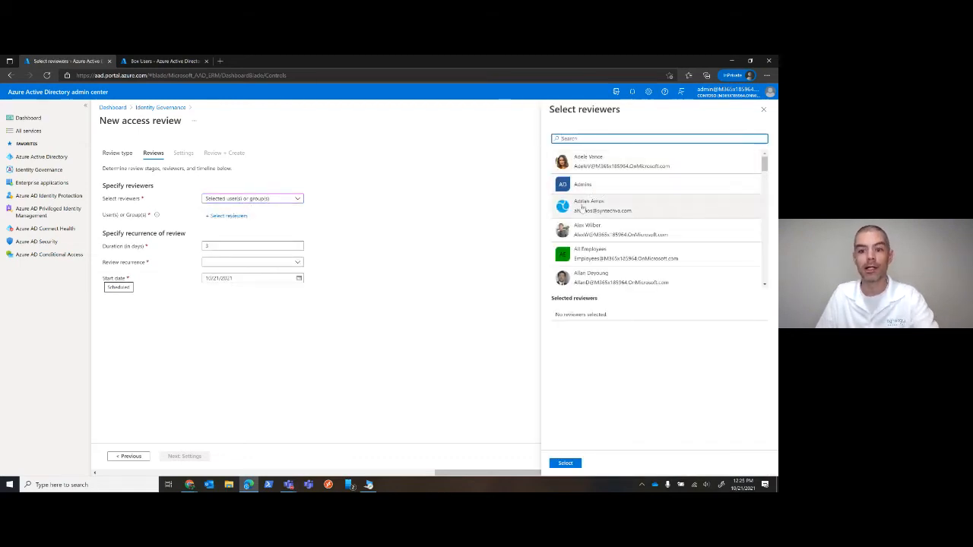
click(582, 206)
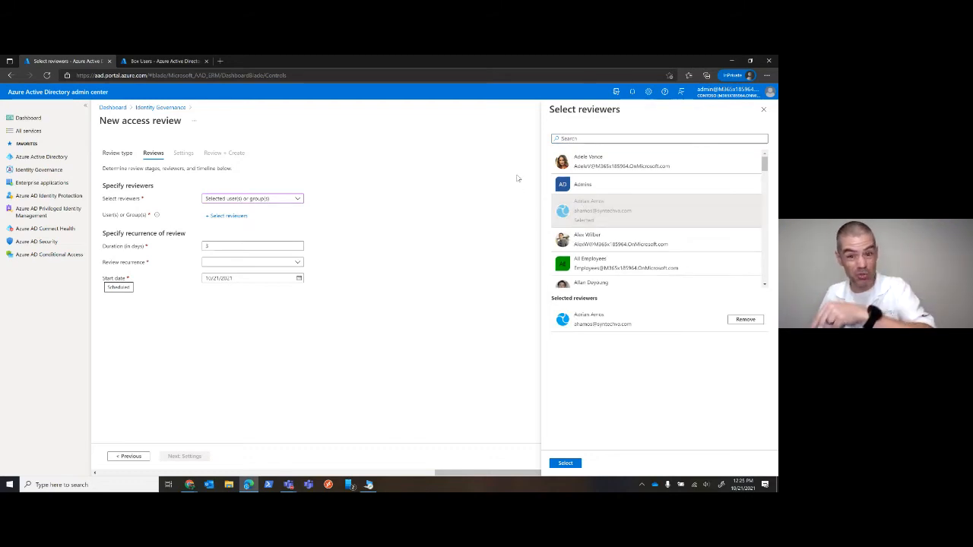
click(565, 463)
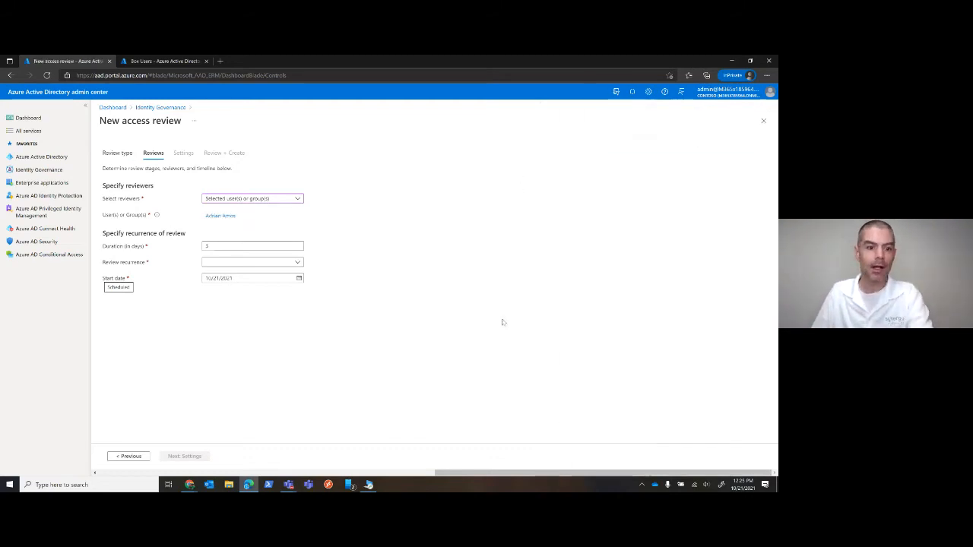
Set the review recurrence to Weekly and continue to the access review's Settings stage
click(289, 245)
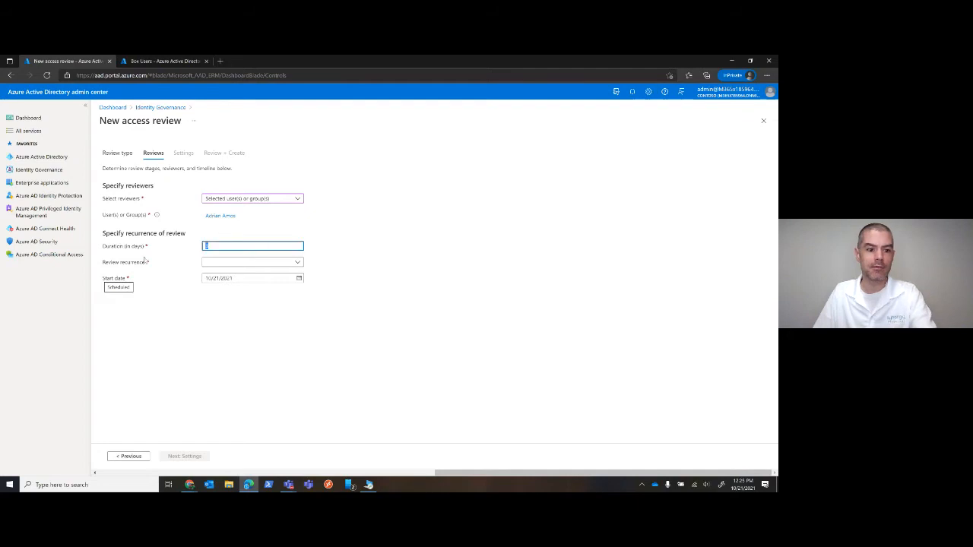
click(239, 262)
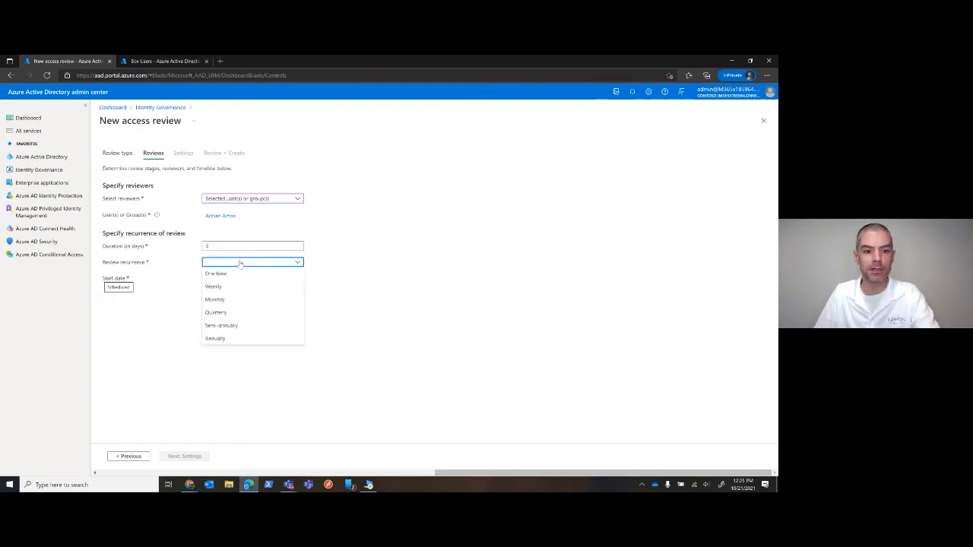
click(216, 288)
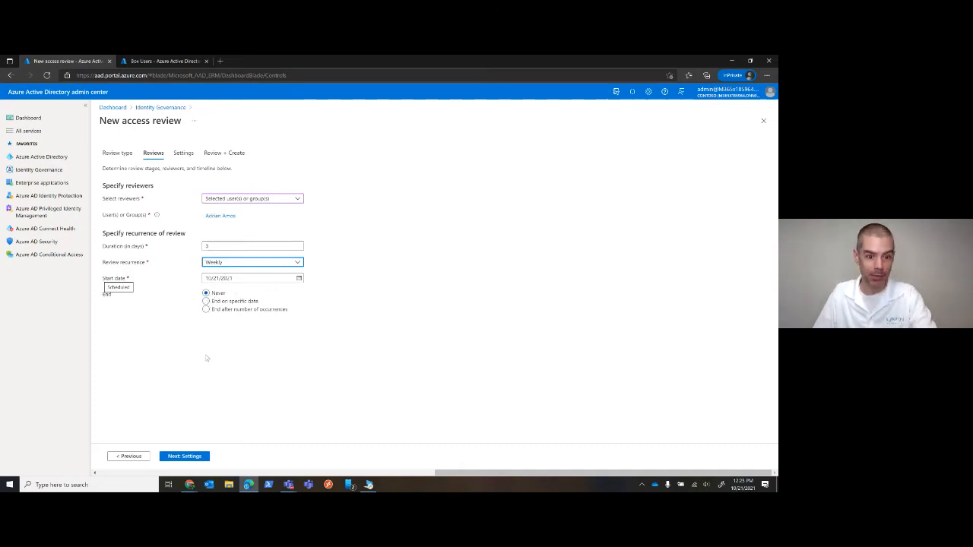
click(184, 456)
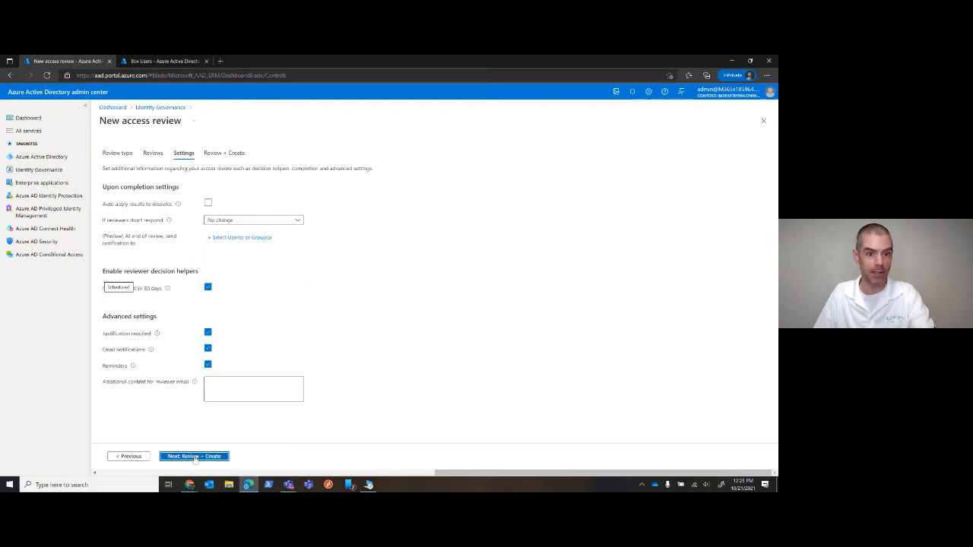
Enable auto-applying results to the resource and set the action for non-responding reviewers to Remove access
click(209, 204)
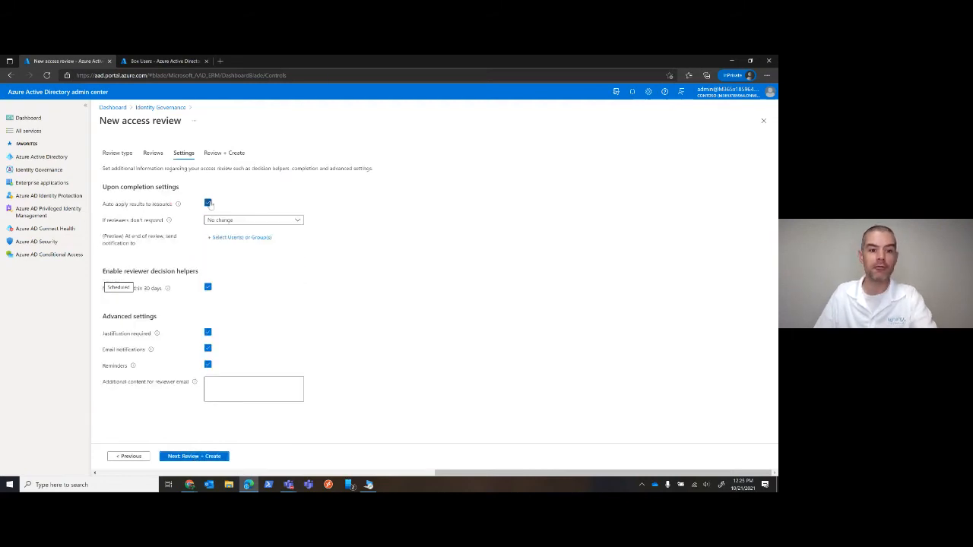
click(251, 222)
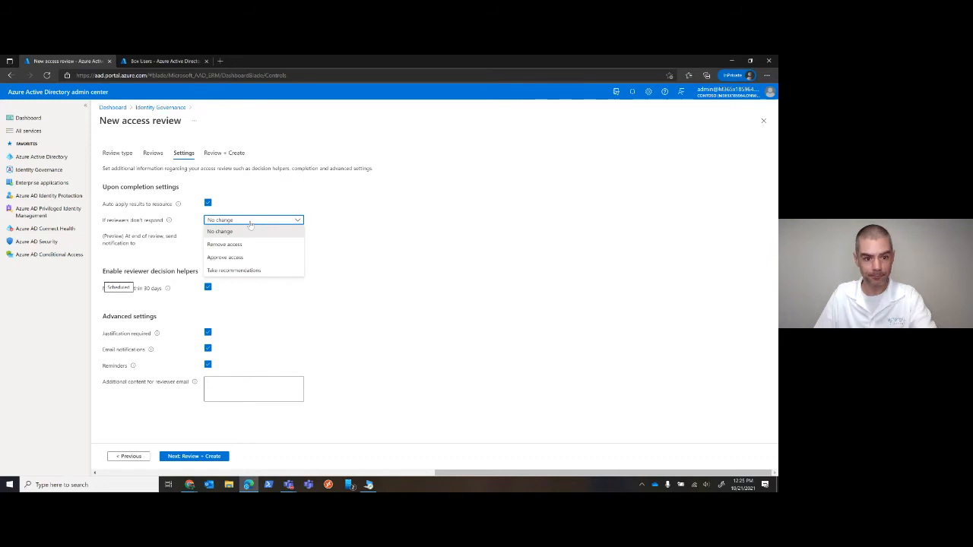
click(232, 244)
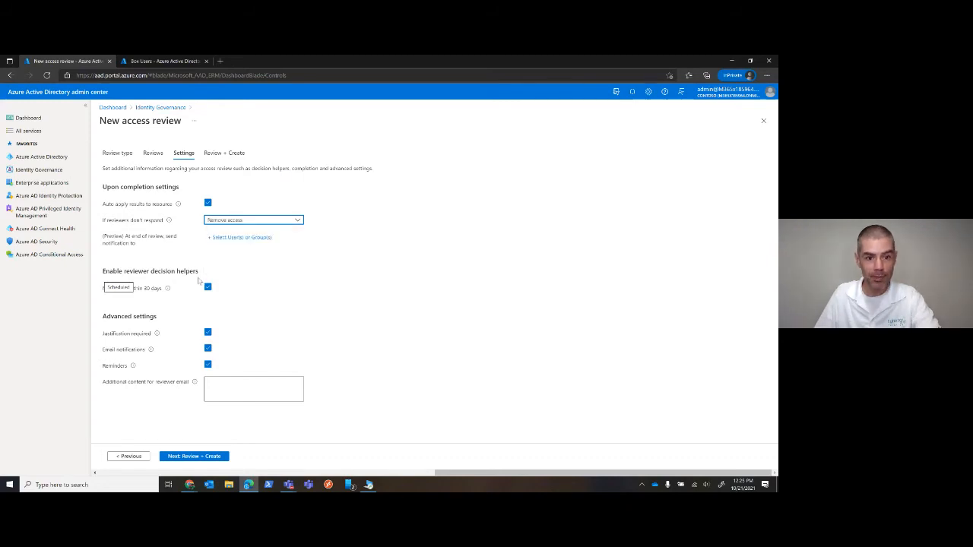
Add the fourth listed user as the recipient of the end-of-review notification
click(223, 238)
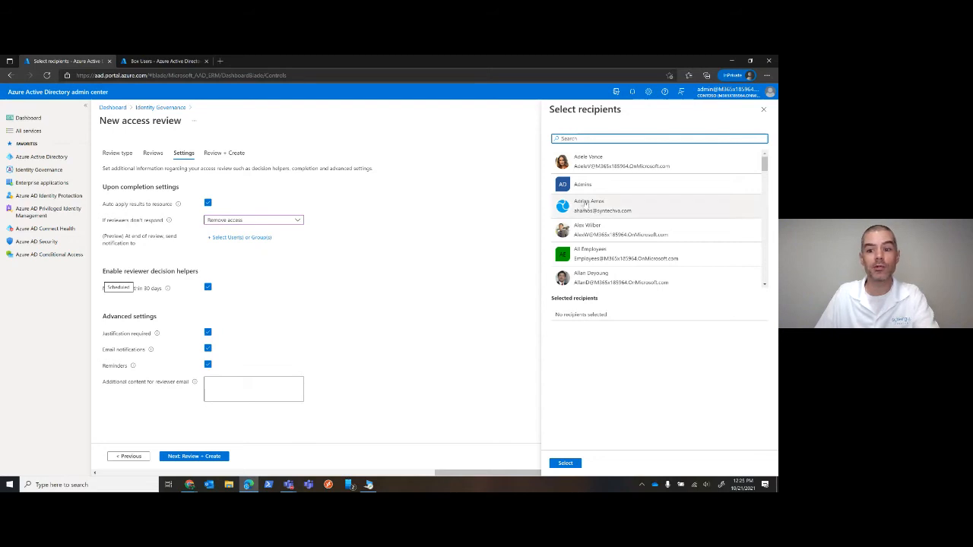
click(590, 228)
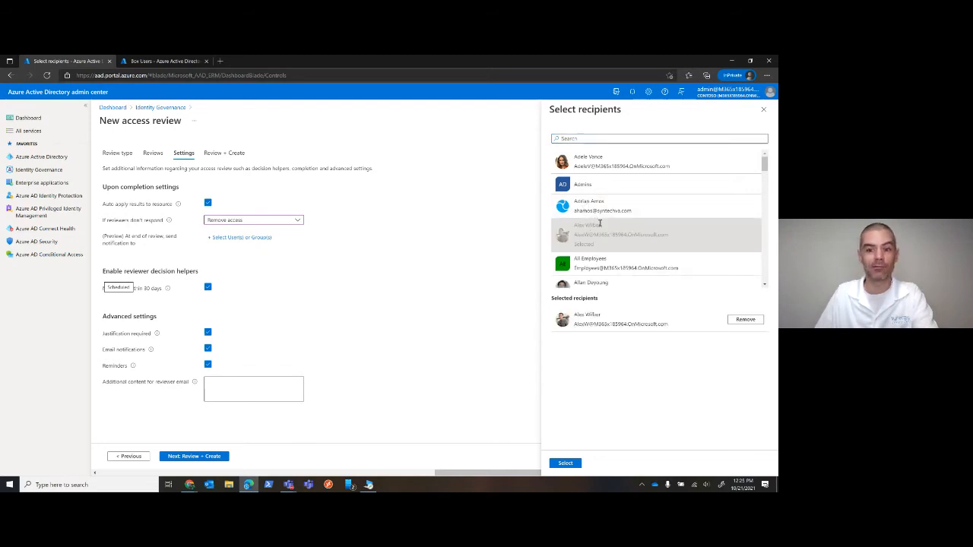
click(565, 463)
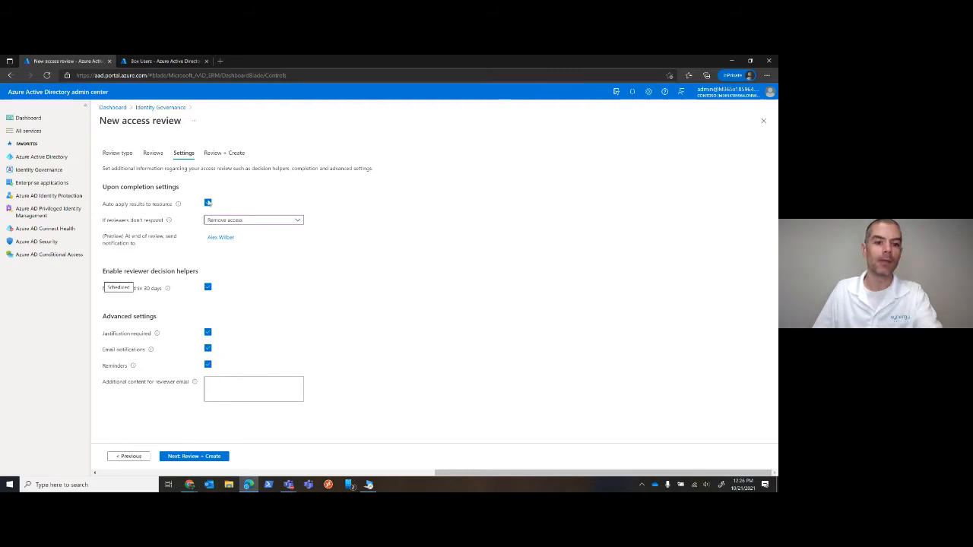
Continue to Review + Create, name the access review "nuke break glass users!!", and check its summary
click(194, 456)
click(206, 194)
click(215, 193)
text(nu)
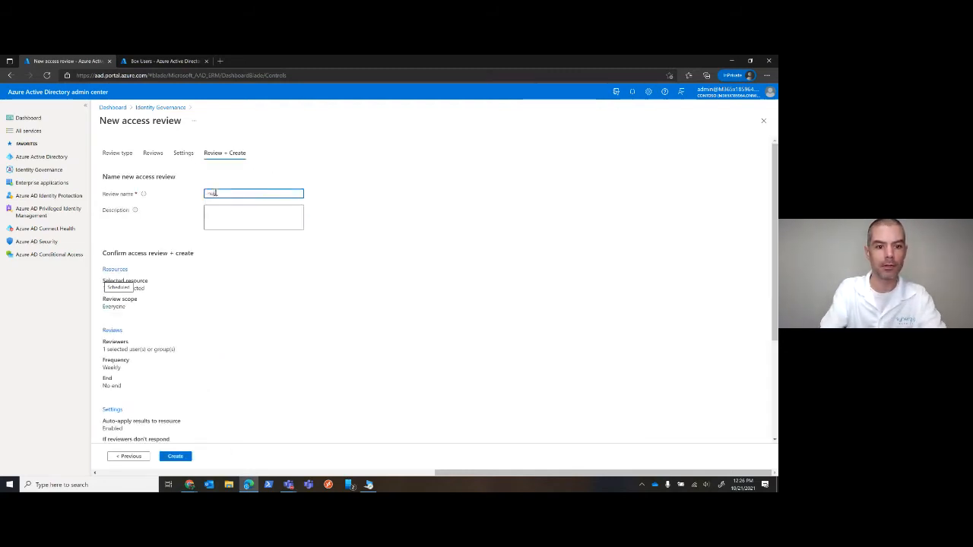
text(ge break glass)
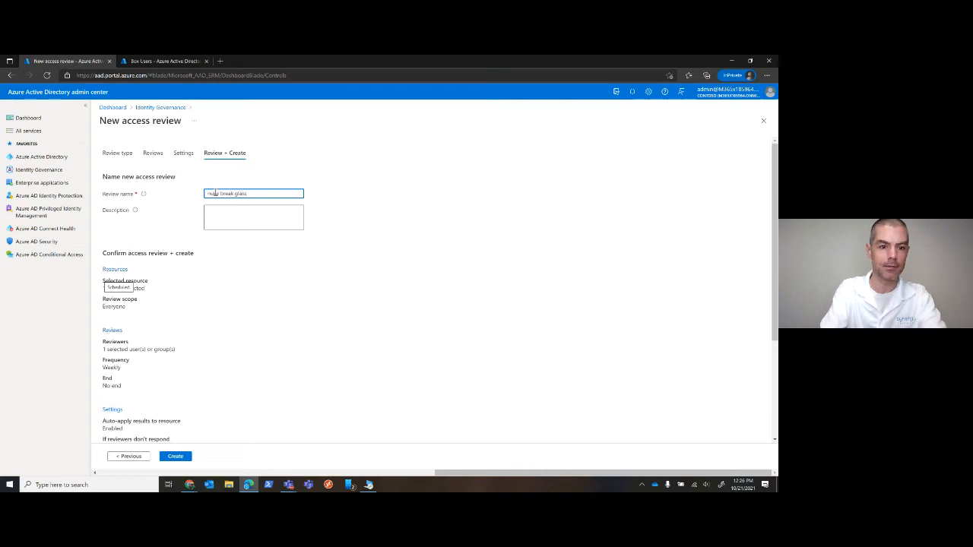
text( users!!!)
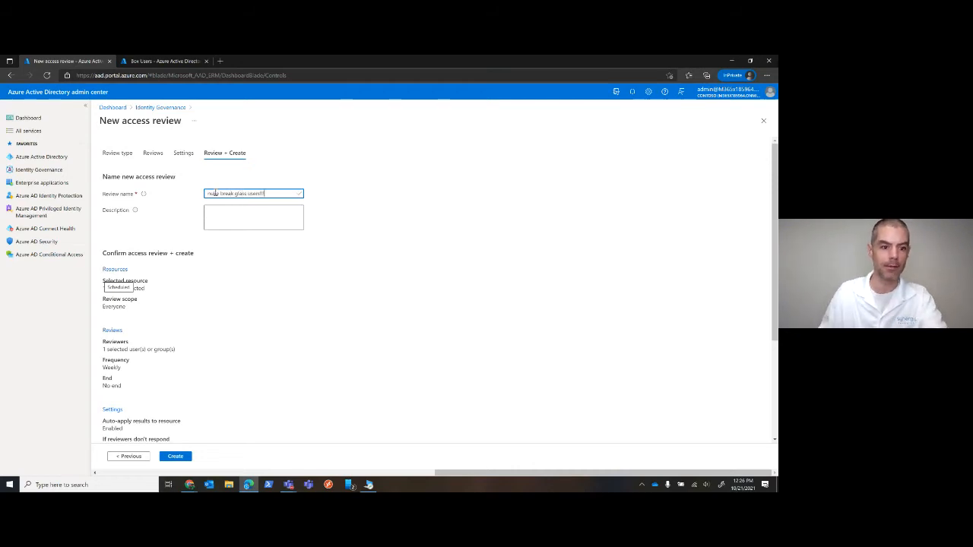
scroll(241, 294, down, 4)
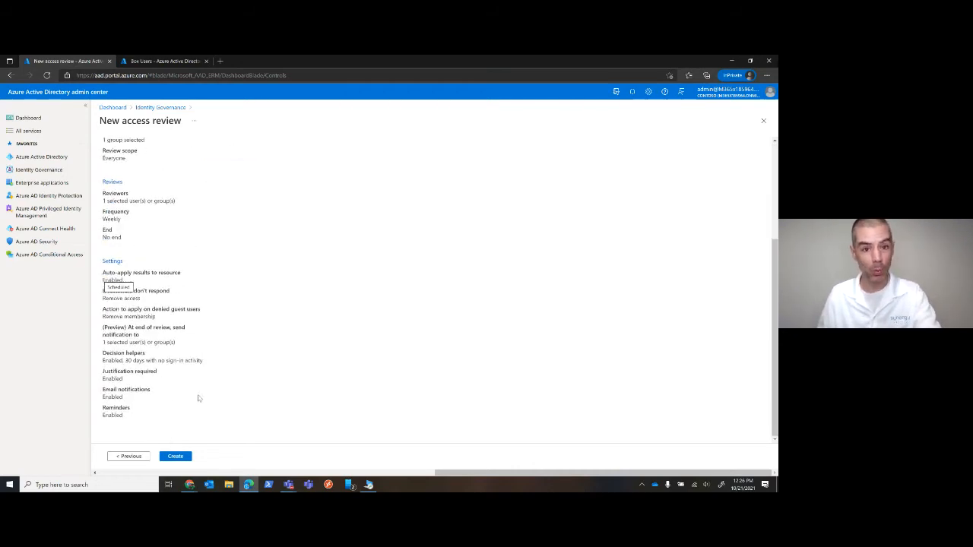
Create the configured access review and check the overview of the HR Self Audit review
click(175, 455)
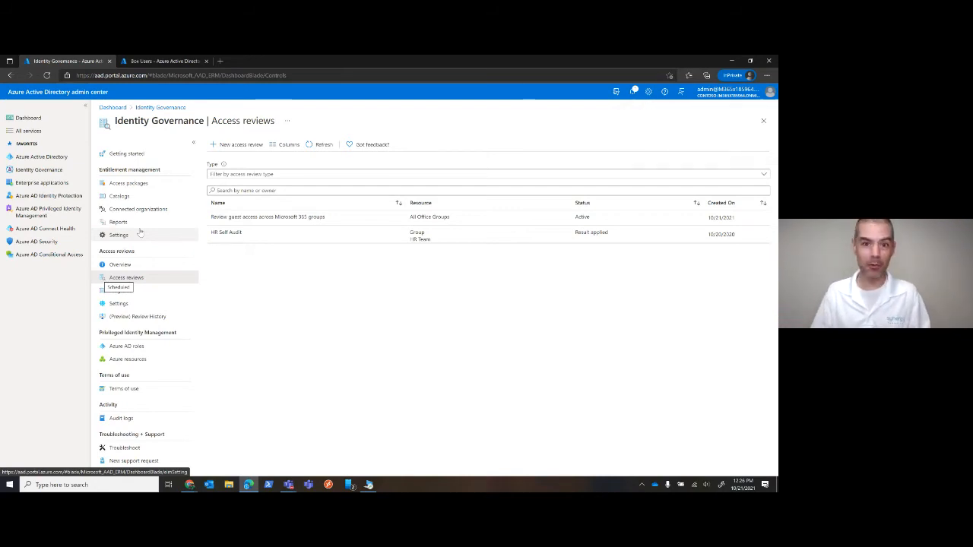
click(239, 240)
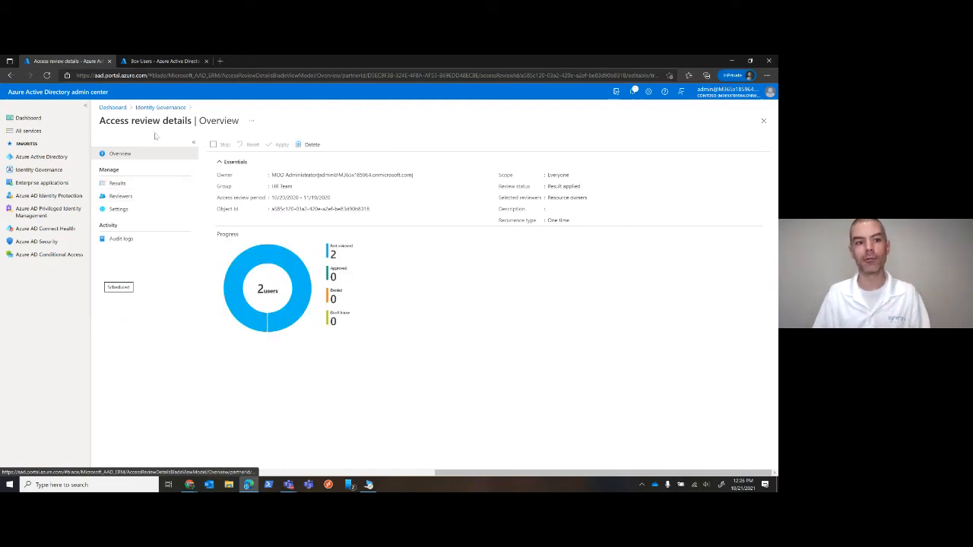
click(157, 108)
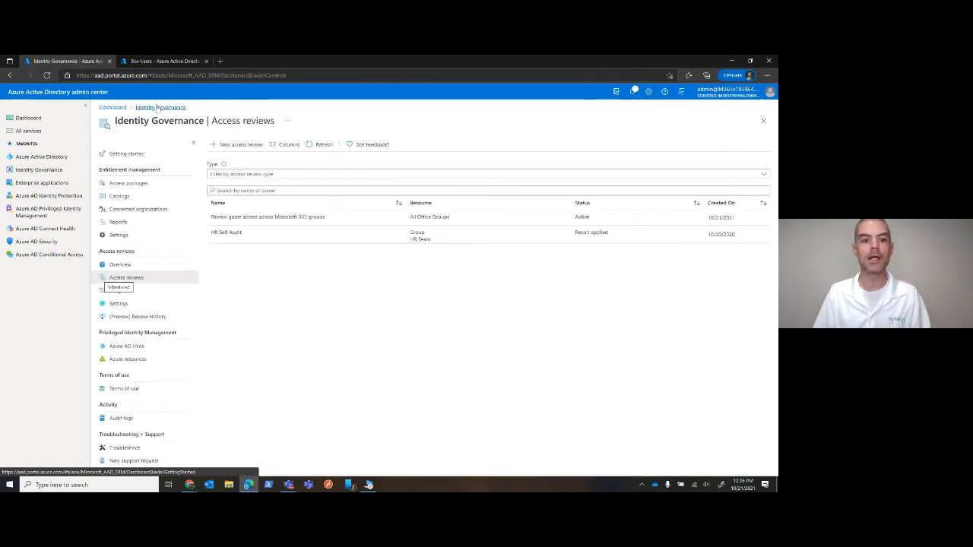
Inspect the reviewers, scheduling and completion settings of the guest access review across Microsoft 365 groups, and return to the access reviews list
click(244, 215)
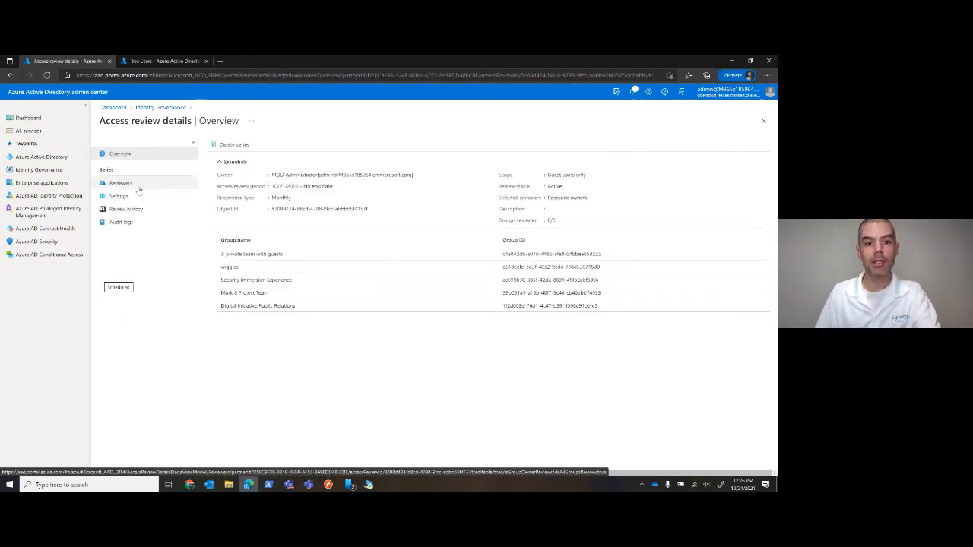
click(121, 183)
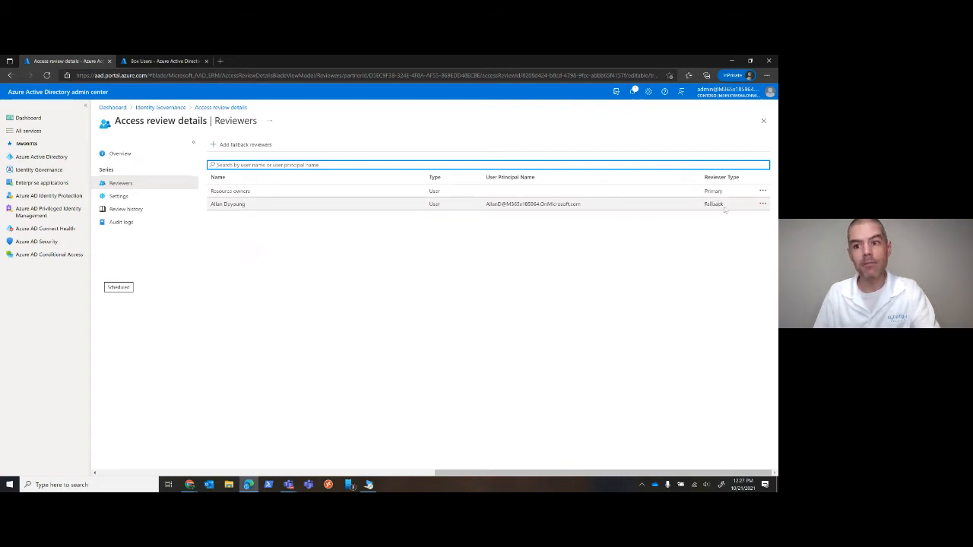
click(122, 196)
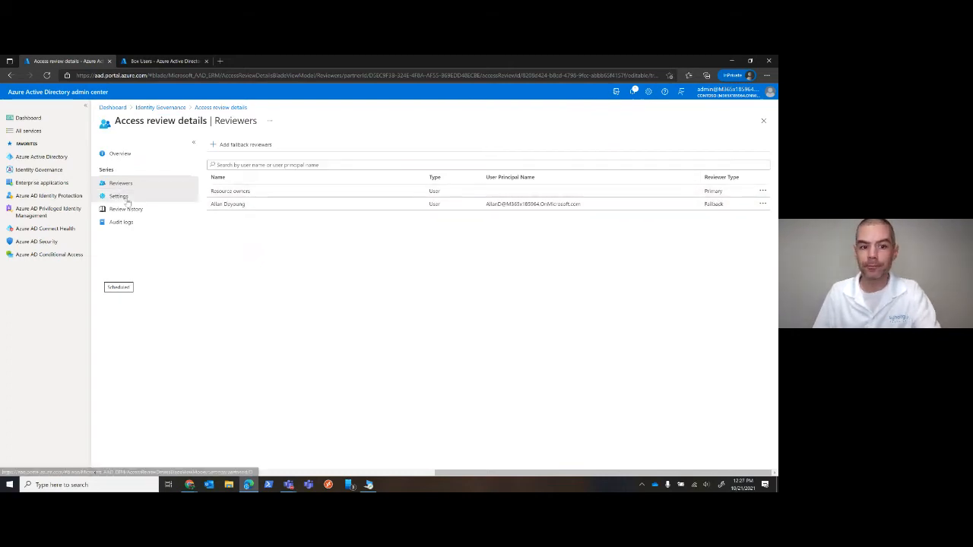
click(254, 165)
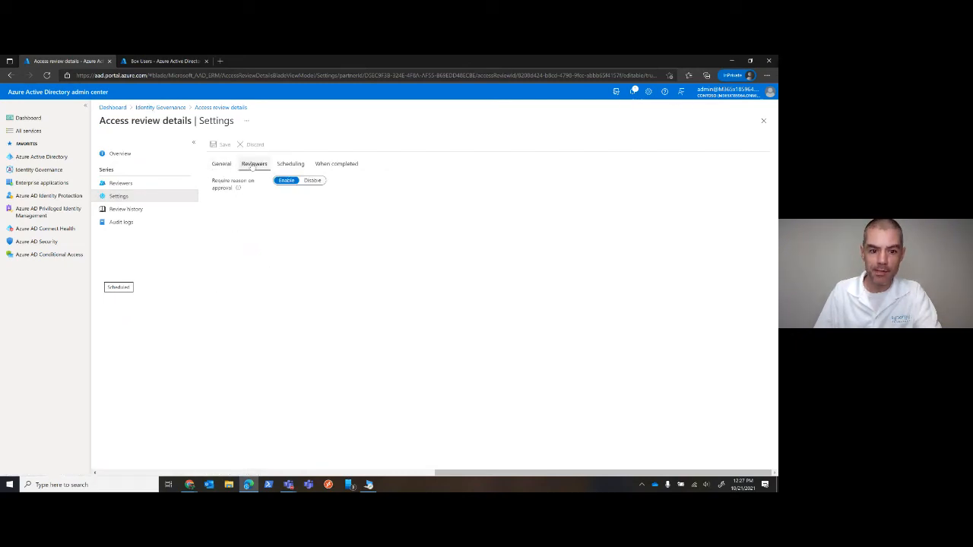
click(292, 165)
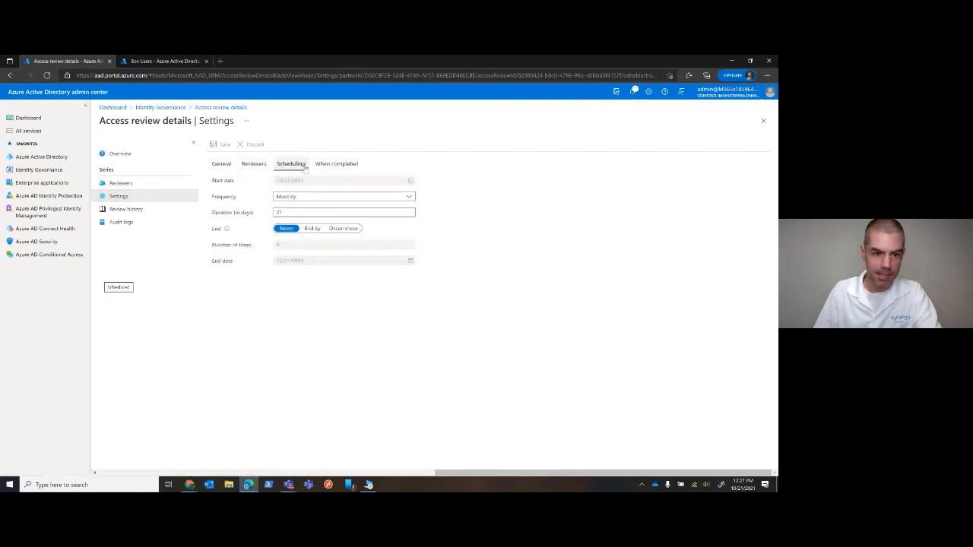
click(351, 166)
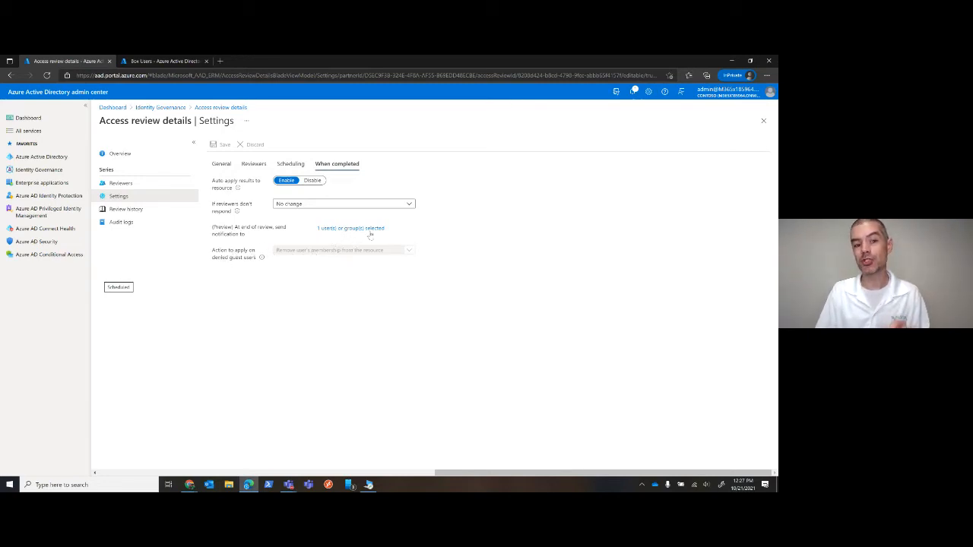
click(185, 111)
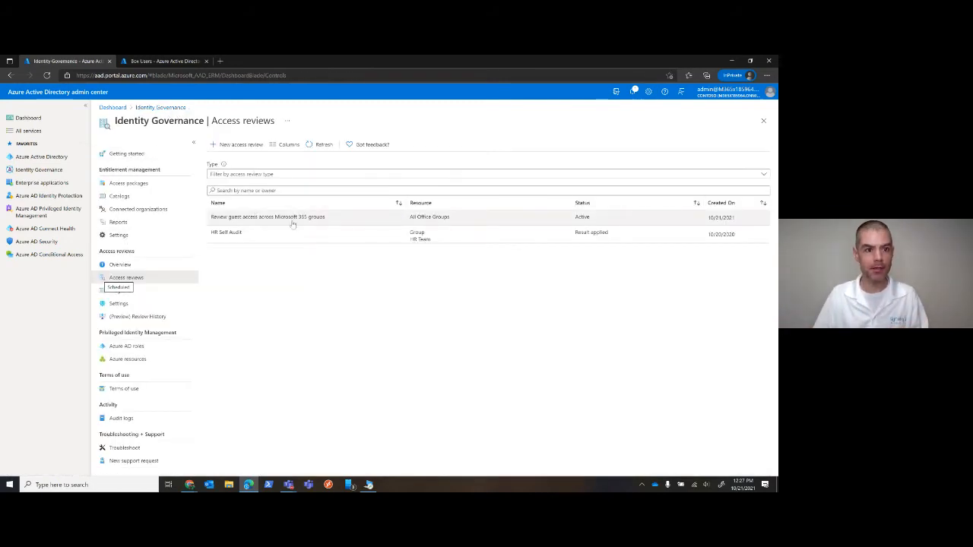
In the entitlement management settings, try enabling removal of external users after 14 days, and discard the edit
click(172, 109)
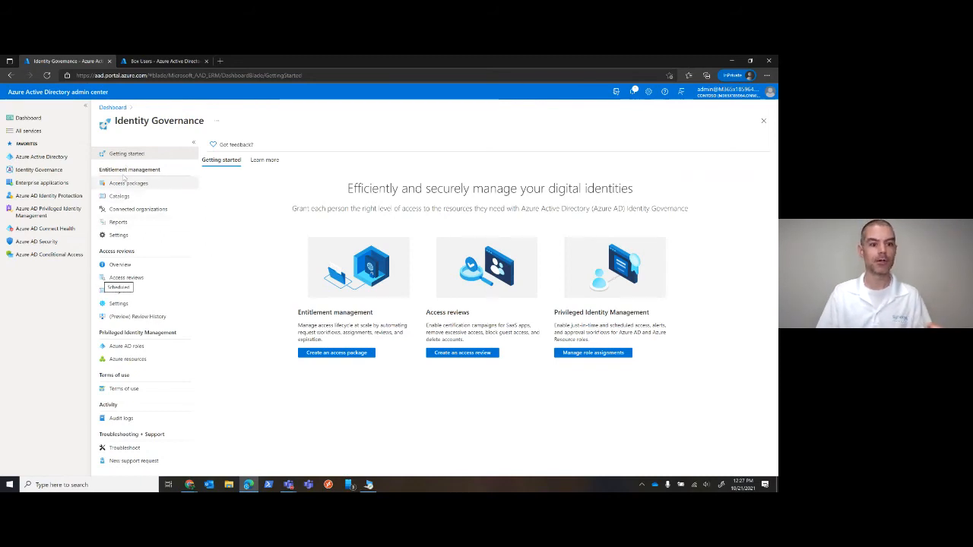
click(115, 235)
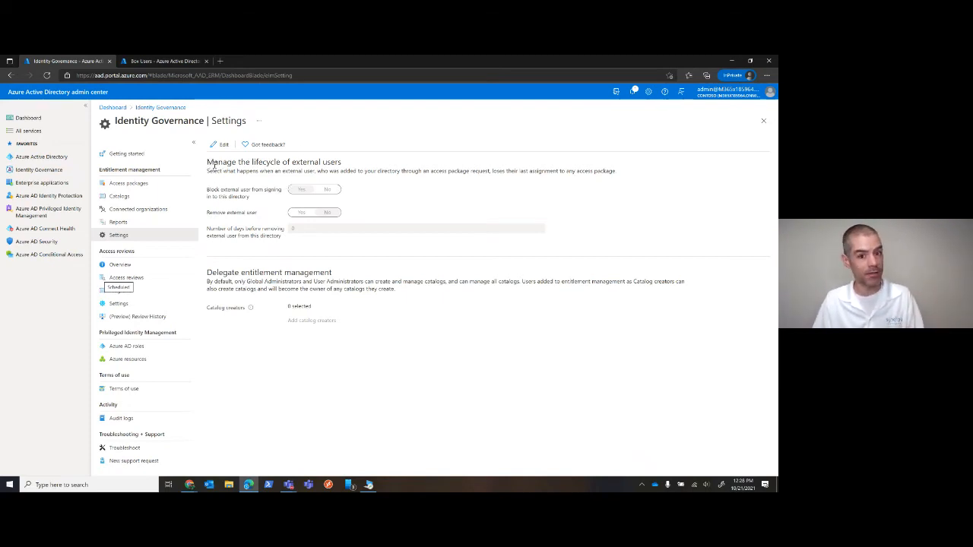
click(220, 145)
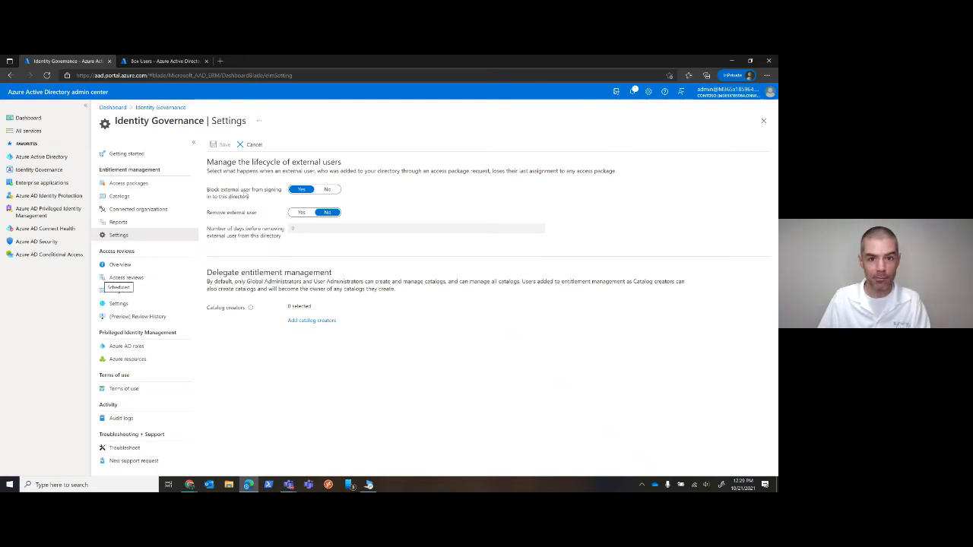
click(298, 213)
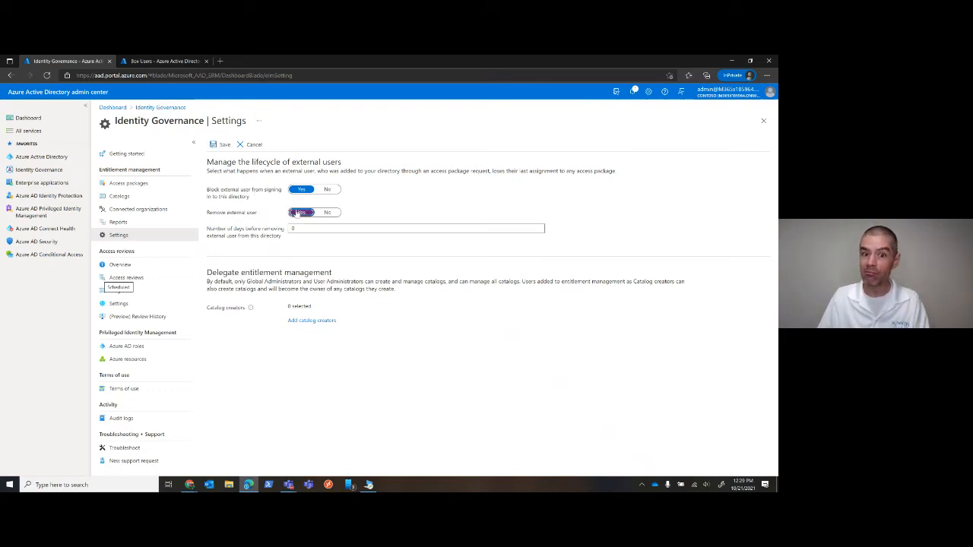
double_click(304, 229)
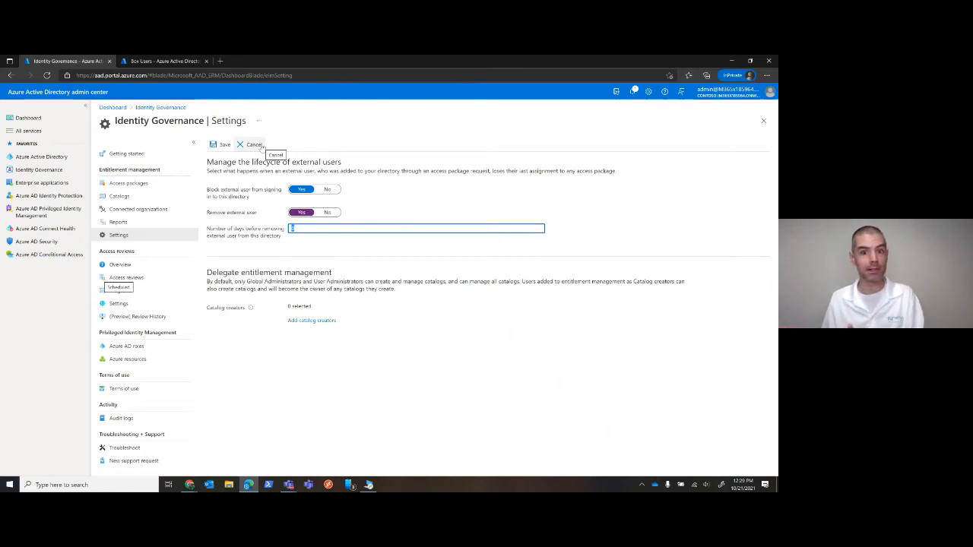
text(14)
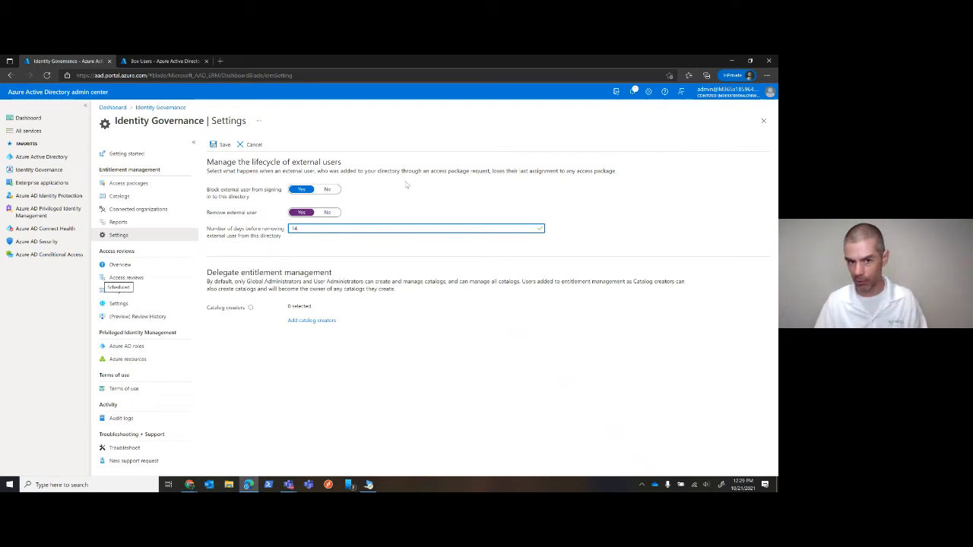
click(247, 145)
click(228, 190)
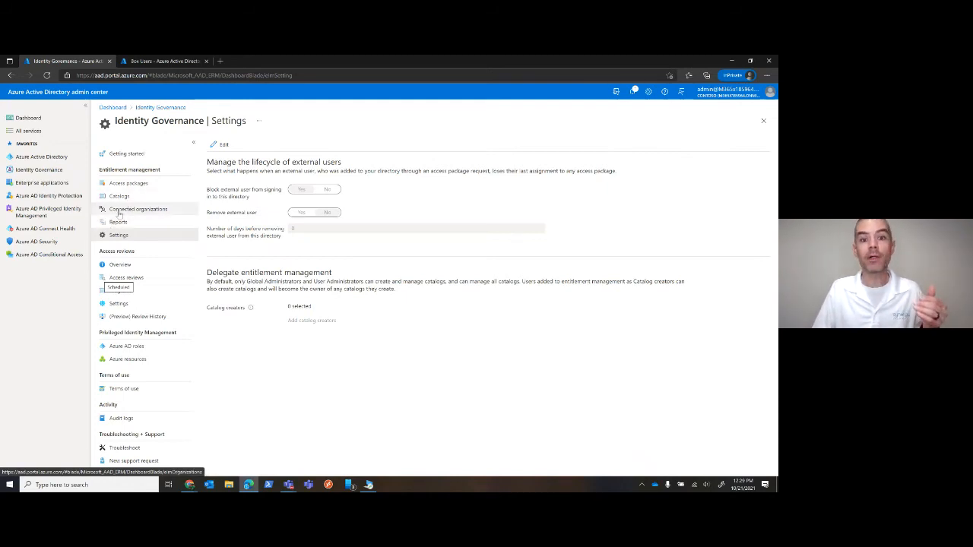
Examine the SynDemo connected organization's overview, directory and domain, sponsors and external users, and return to the connected organizations list
click(118, 210)
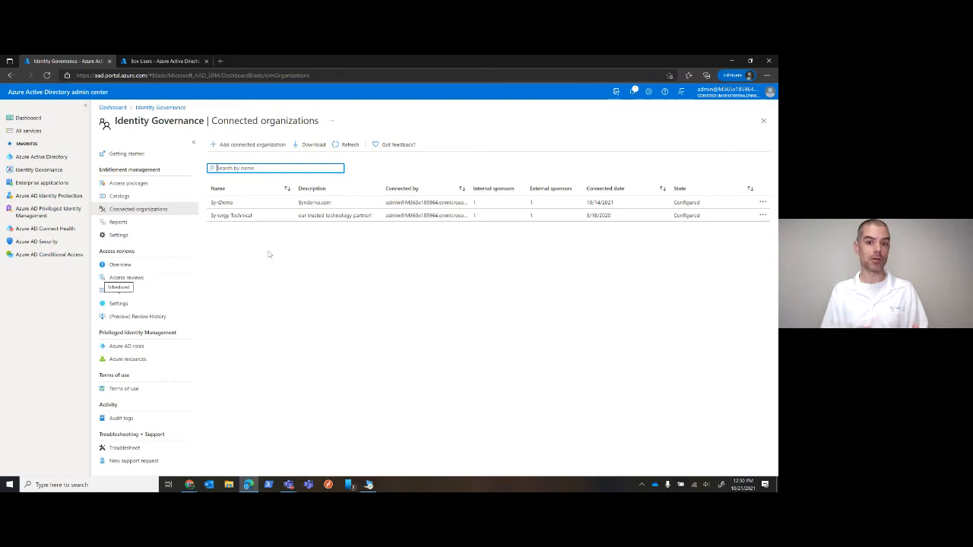
click(241, 203)
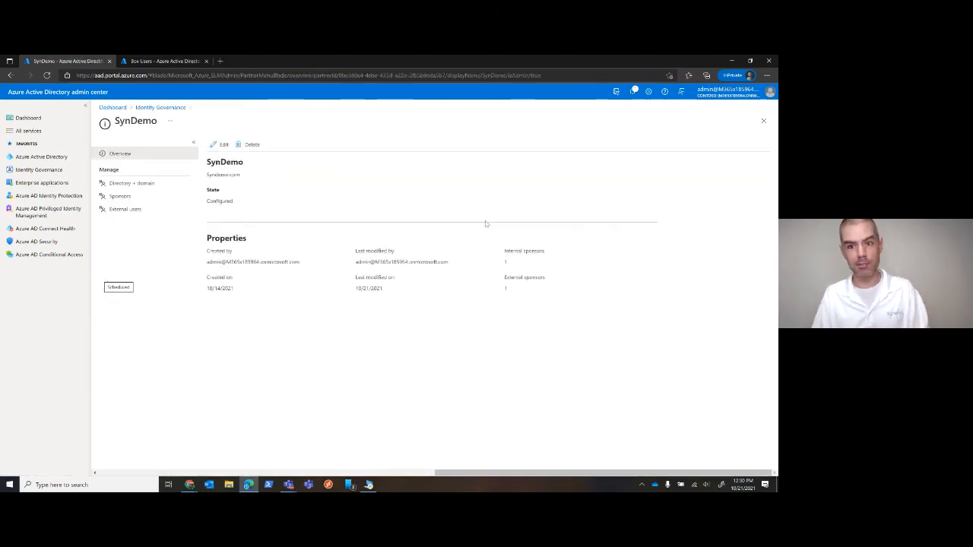
click(146, 188)
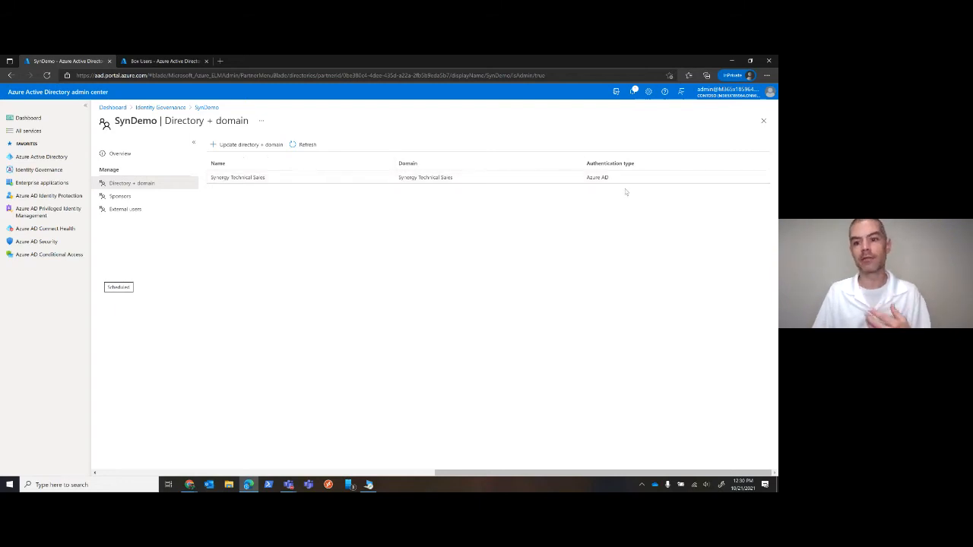
click(124, 198)
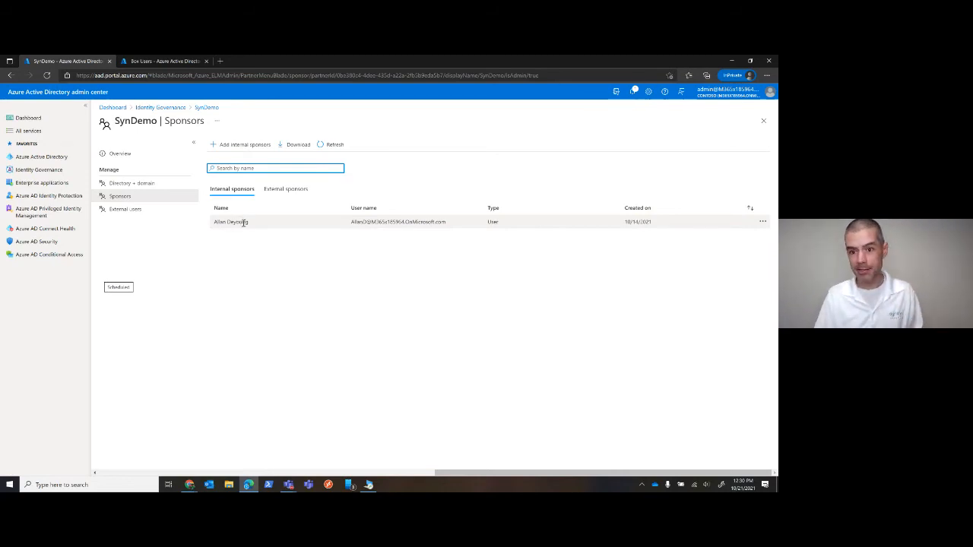
click(114, 210)
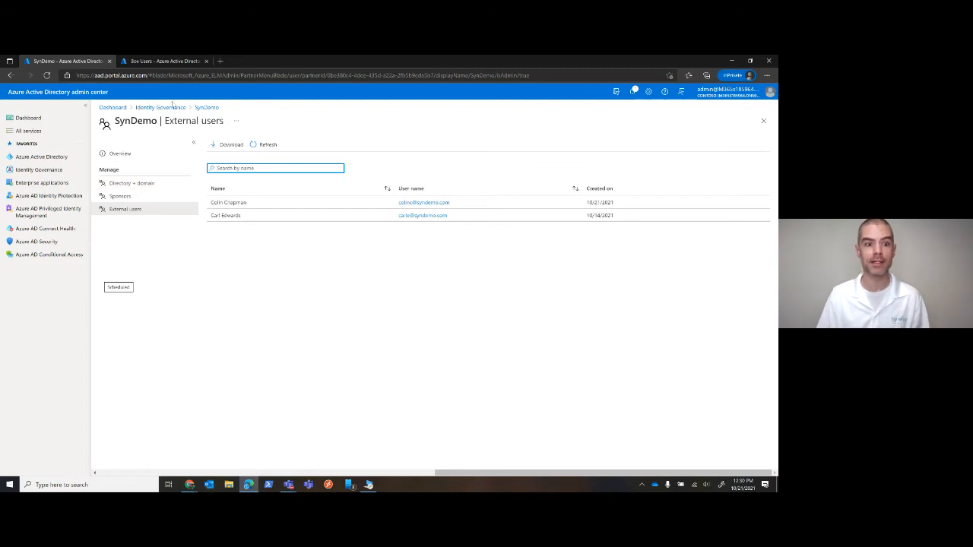
click(205, 108)
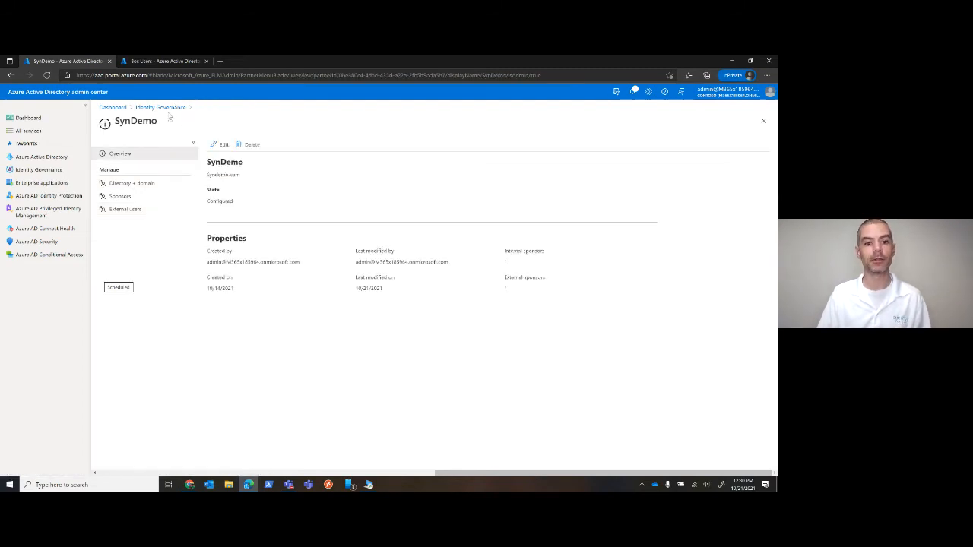
click(166, 109)
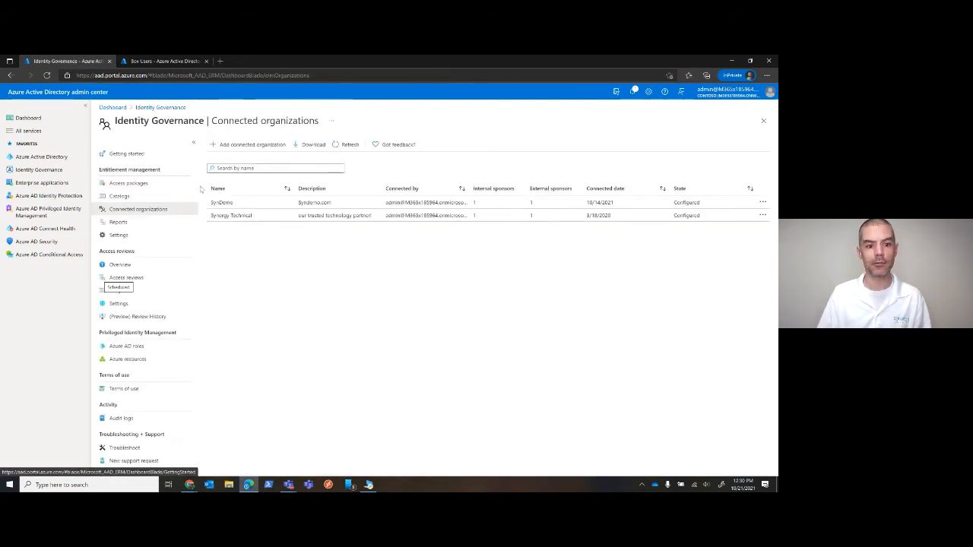
Review the Synergy Technical connected organization's directory, creation date, sponsors, internal sponsor candidates and external users, and return to the organizations list
click(235, 216)
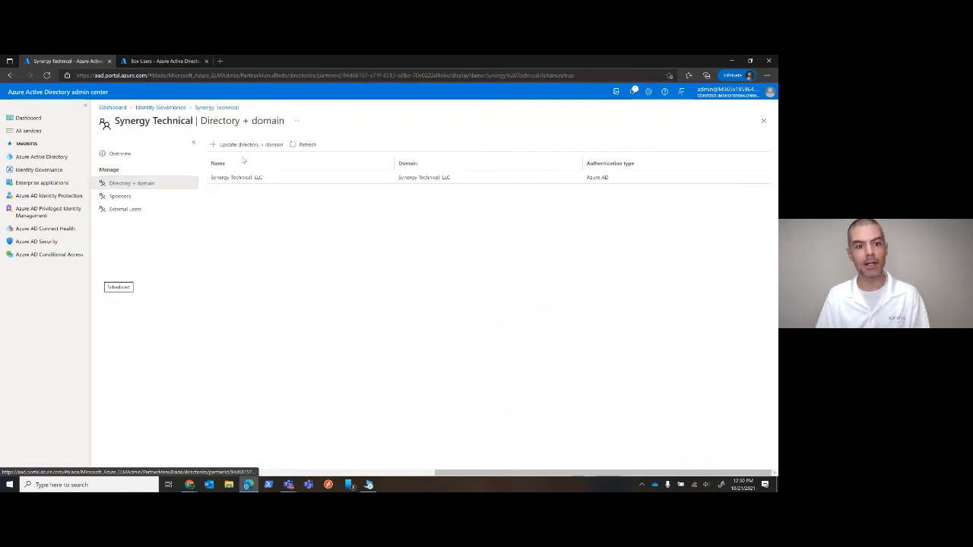
click(129, 153)
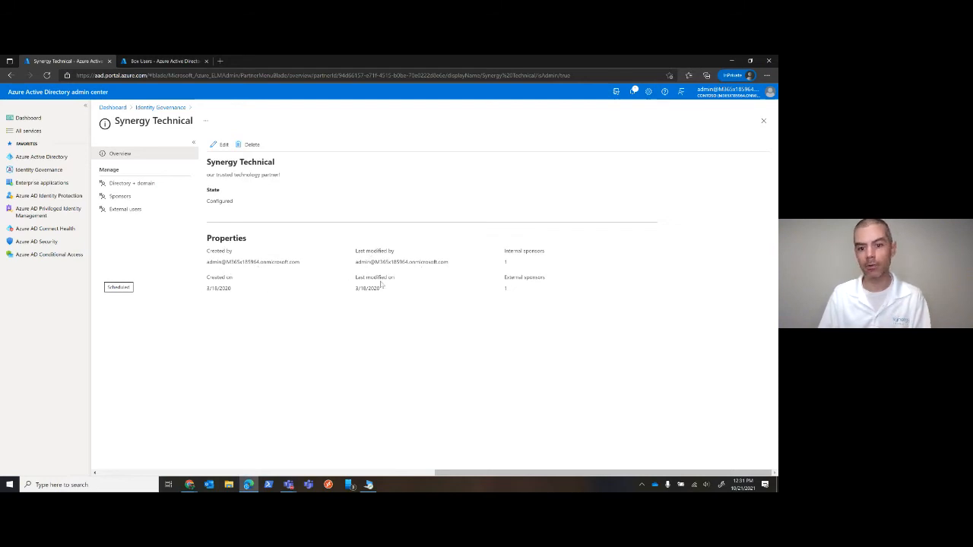
drag(207, 289, 232, 290)
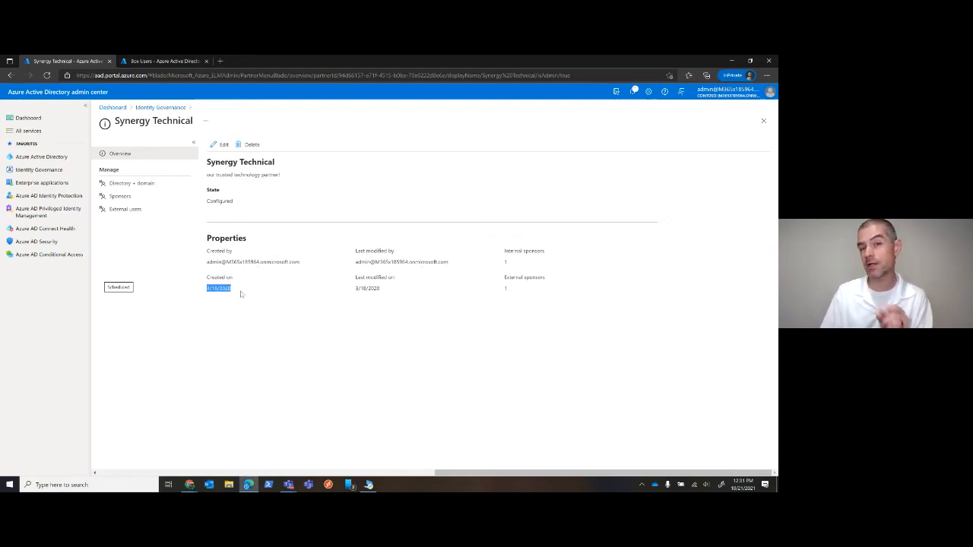
click(123, 198)
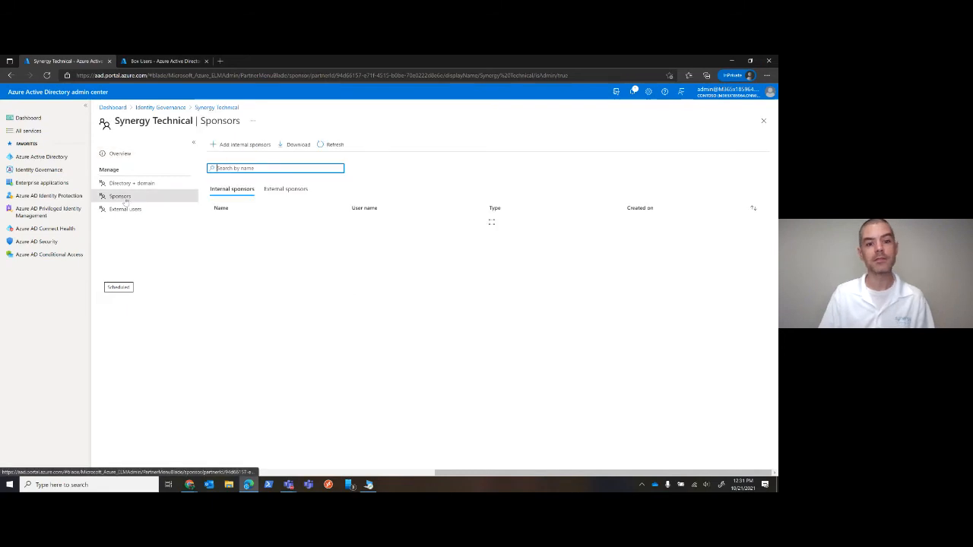
click(248, 145)
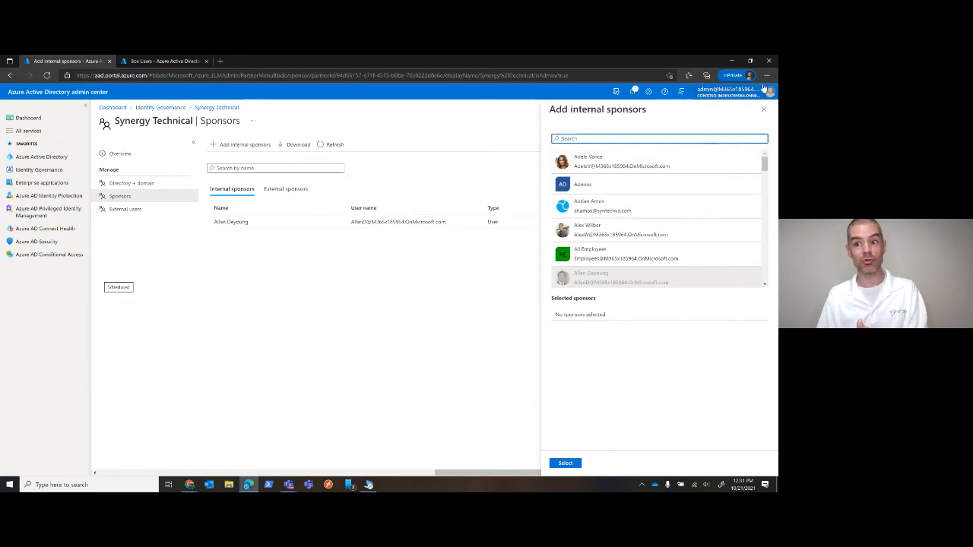
click(763, 110)
click(125, 209)
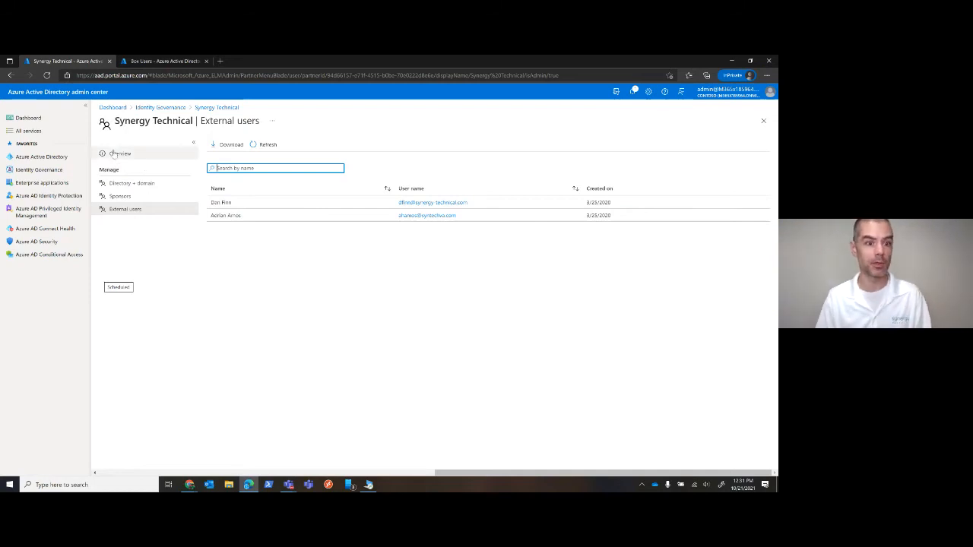
click(162, 108)
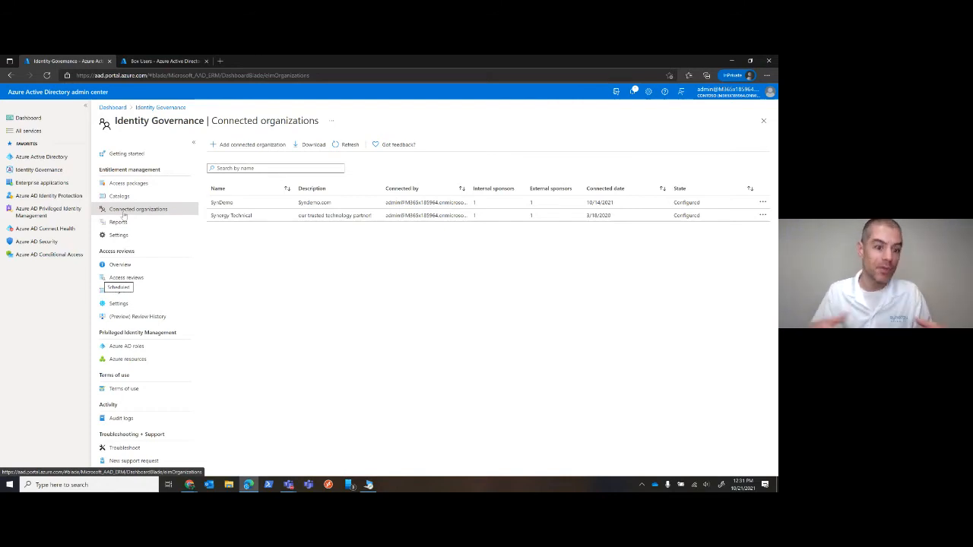
Open the R&D catalog from the entitlement management catalogs and examine its properties and resources
click(118, 196)
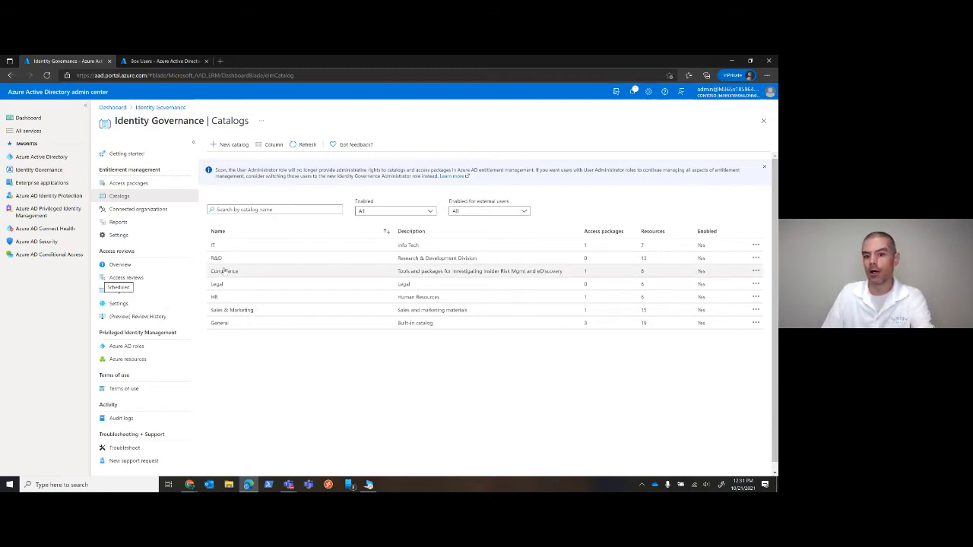
click(219, 259)
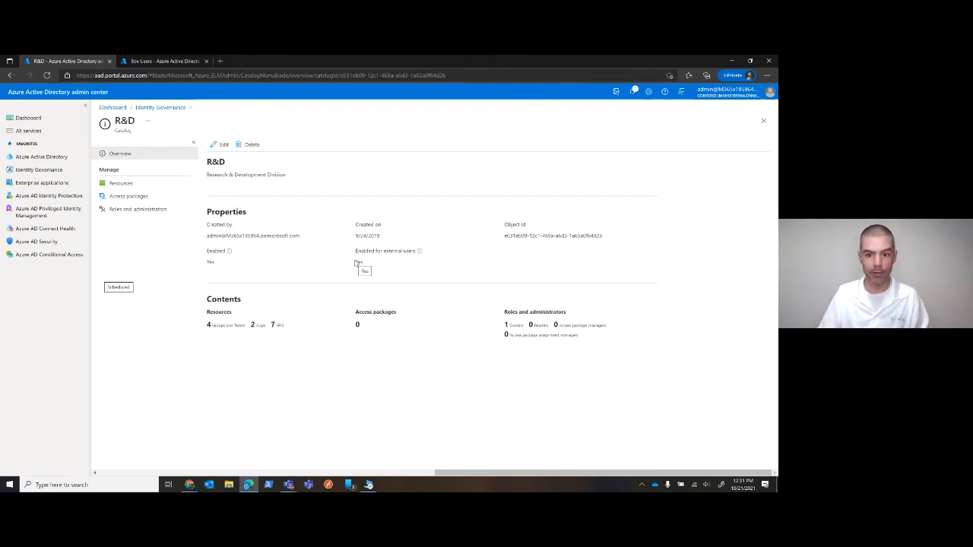
click(125, 184)
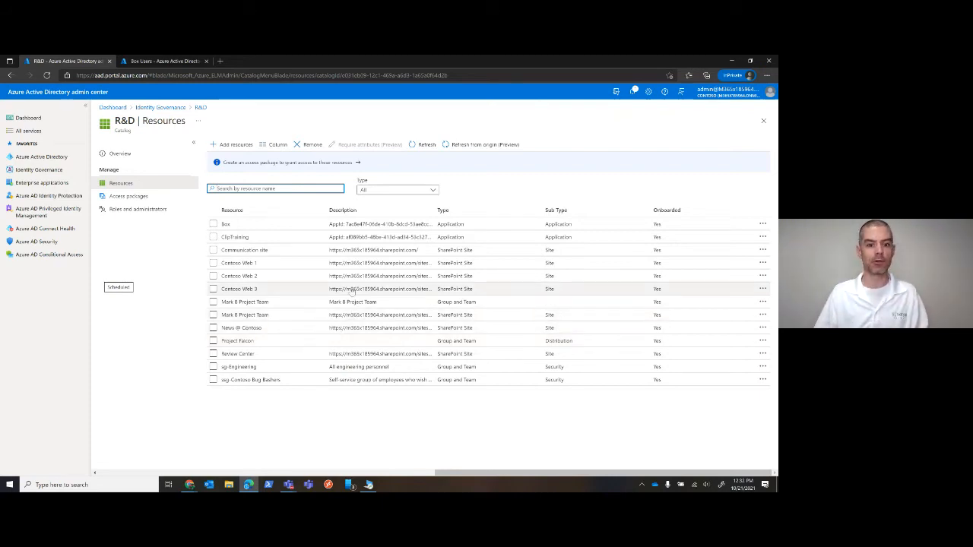
click(386, 290)
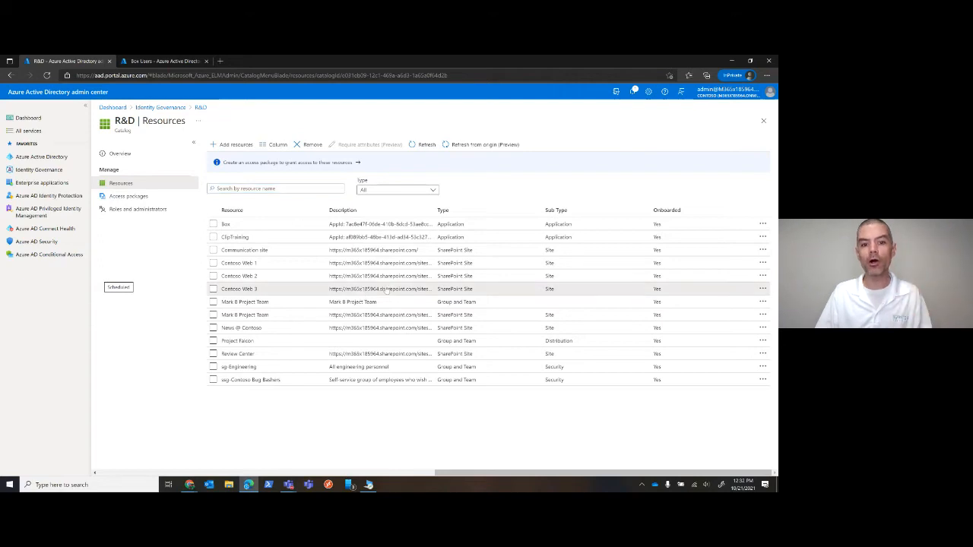
Review the groups and teams and the applications that can be added to the R&D catalog, and return to its resources without adding any
click(357, 263)
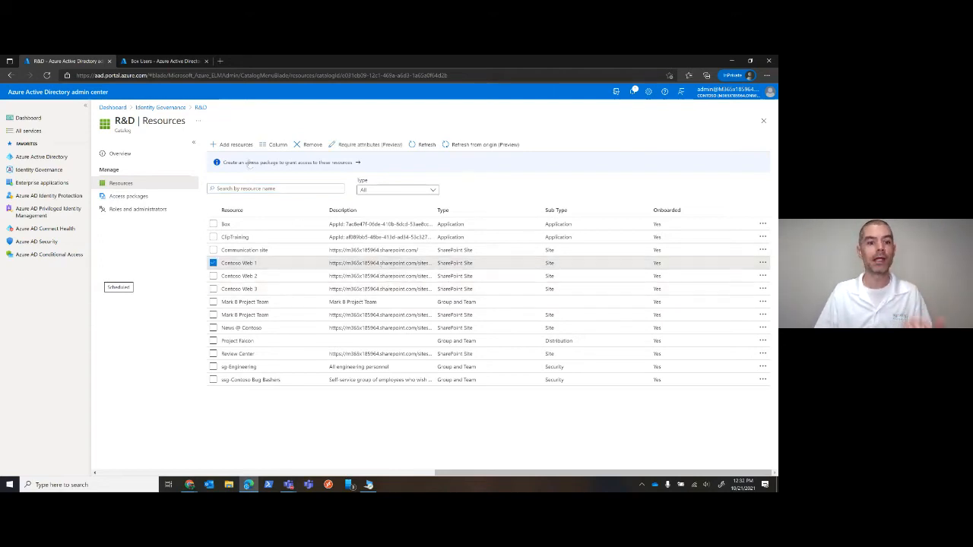
click(229, 145)
click(144, 164)
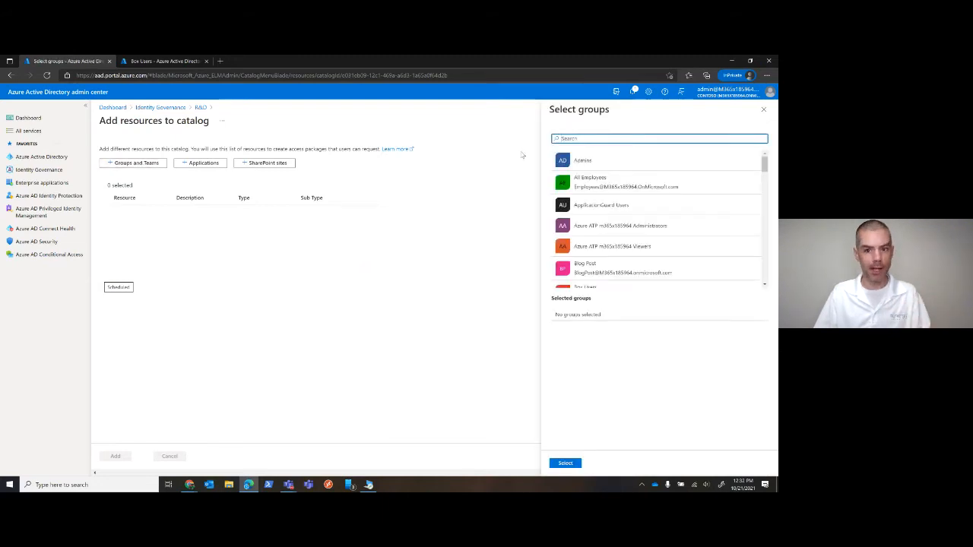
click(764, 109)
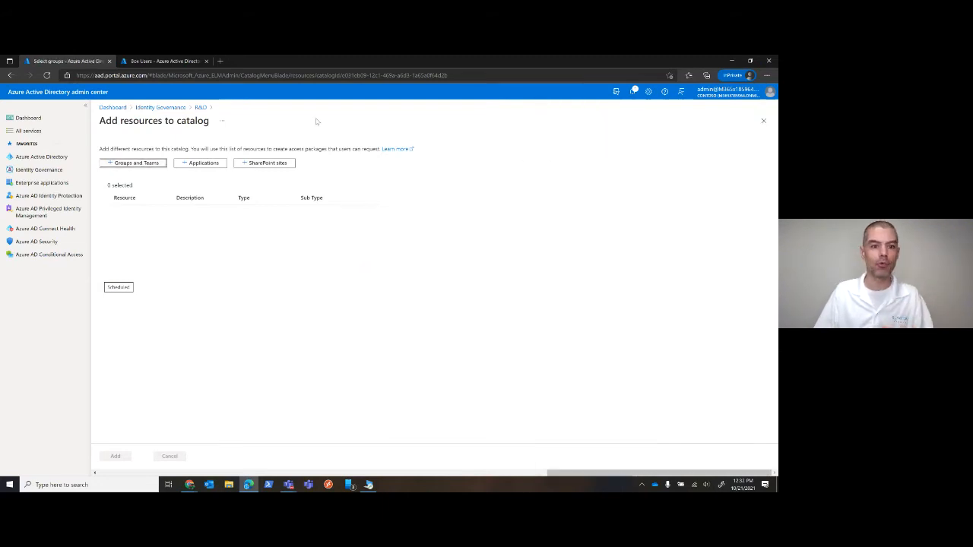
click(205, 164)
scroll(722, 194, down, 5)
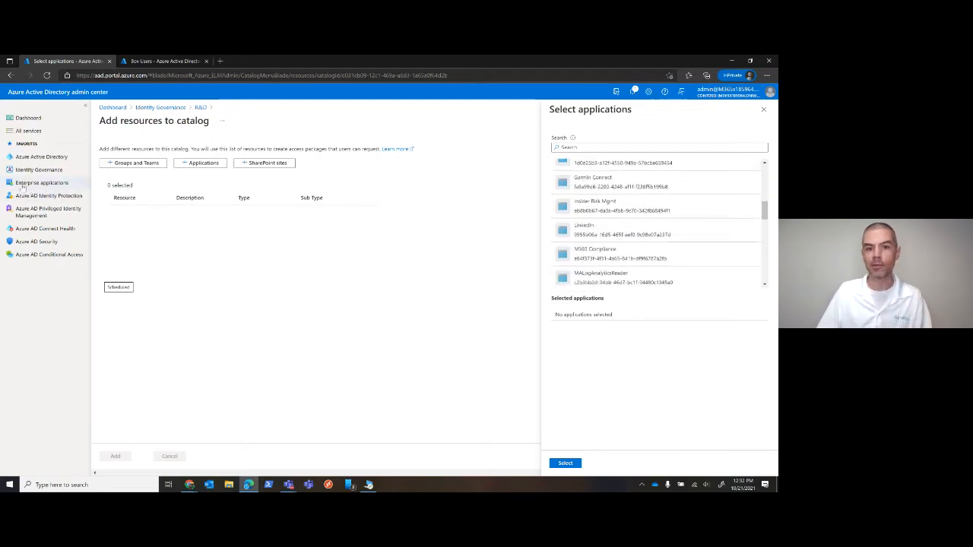
click(764, 111)
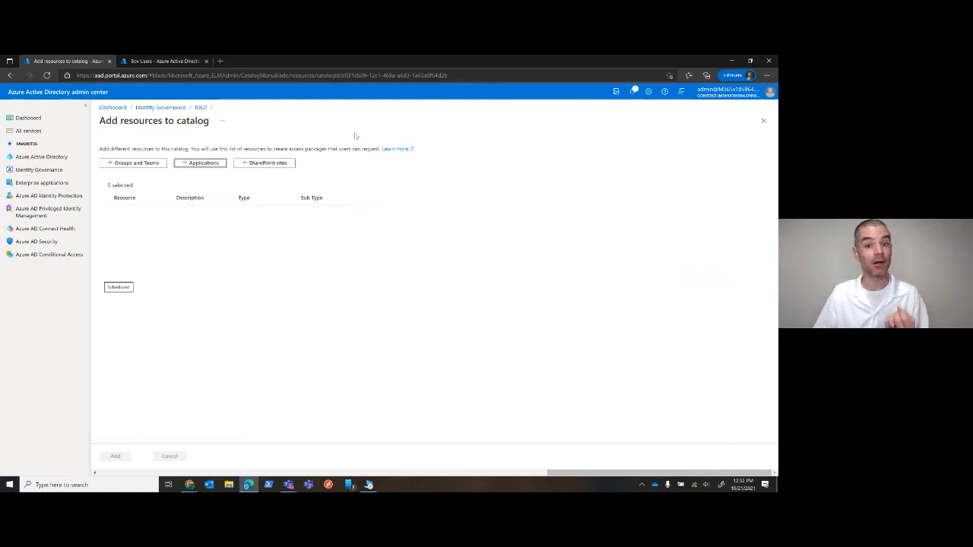
click(200, 108)
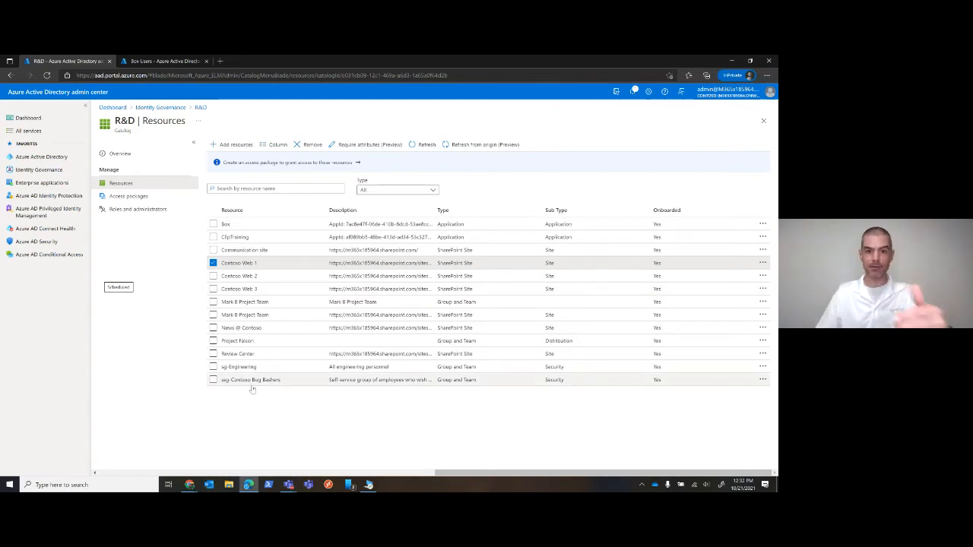
Check the R&D catalog's editable overview properties without changing them, and view its roles and administrators
click(119, 154)
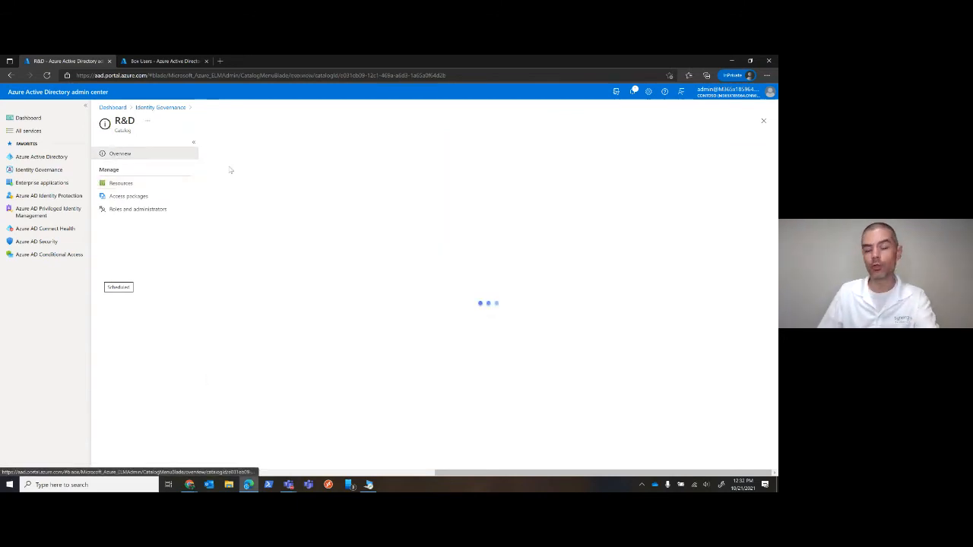
click(219, 144)
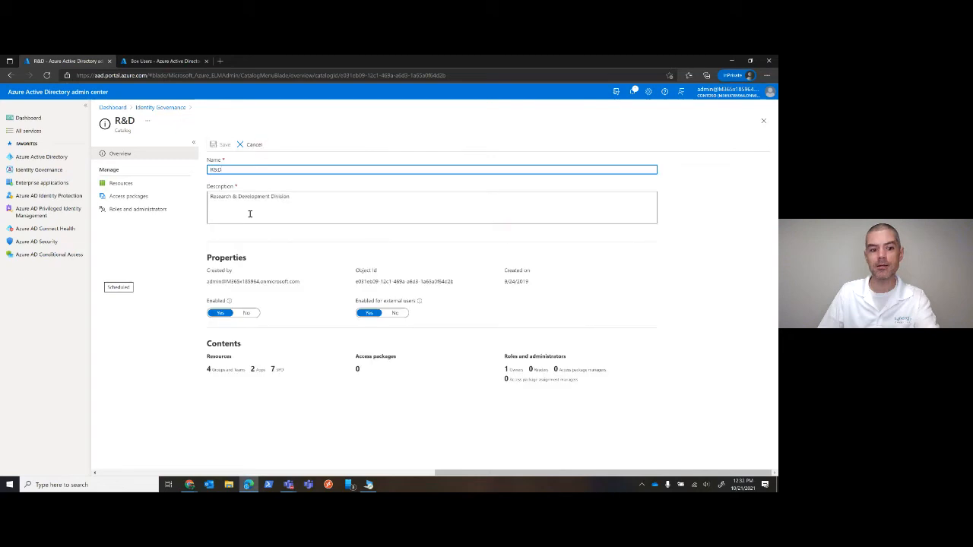
click(253, 145)
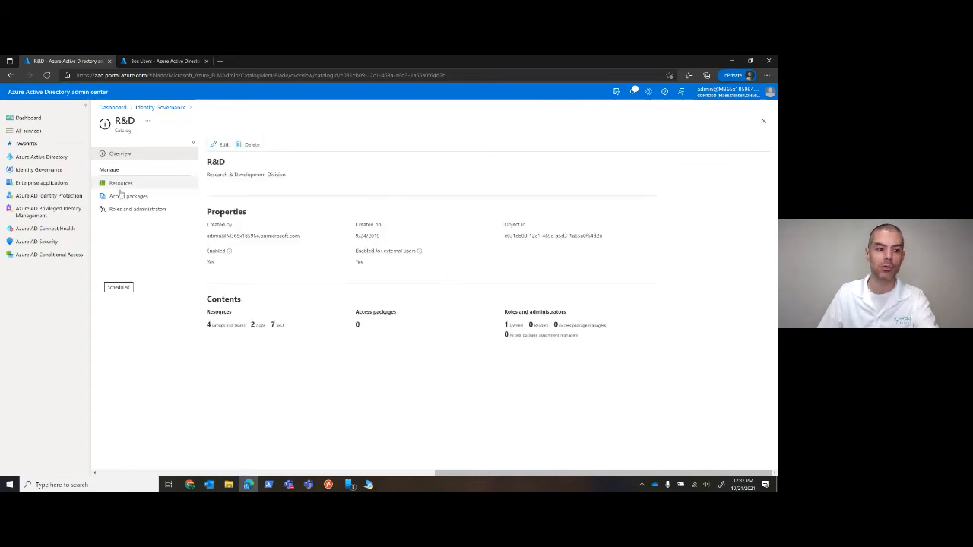
click(115, 209)
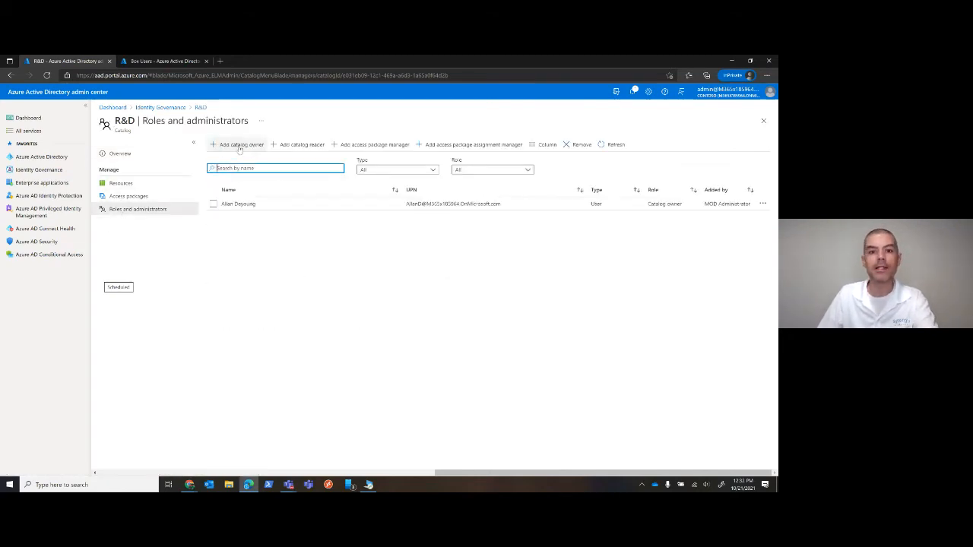
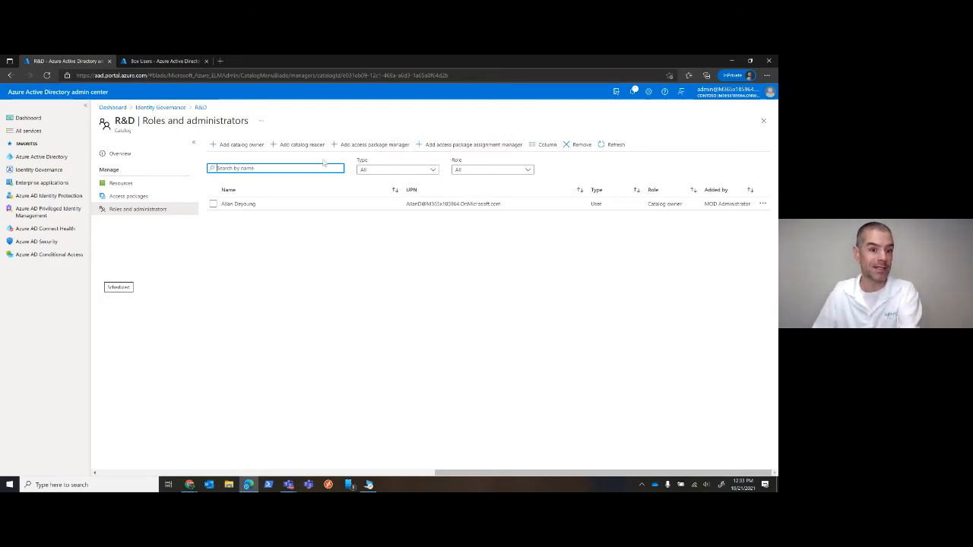
Start a new access package in the R&D catalog, named "R&D Access Package" with the description "R&D Stuff", and continue to resource roles
click(115, 195)
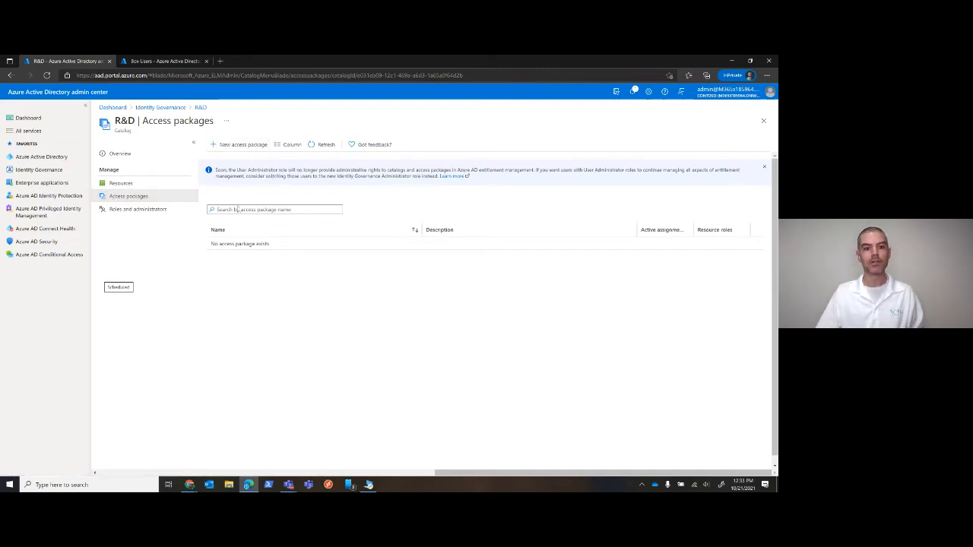
click(325, 144)
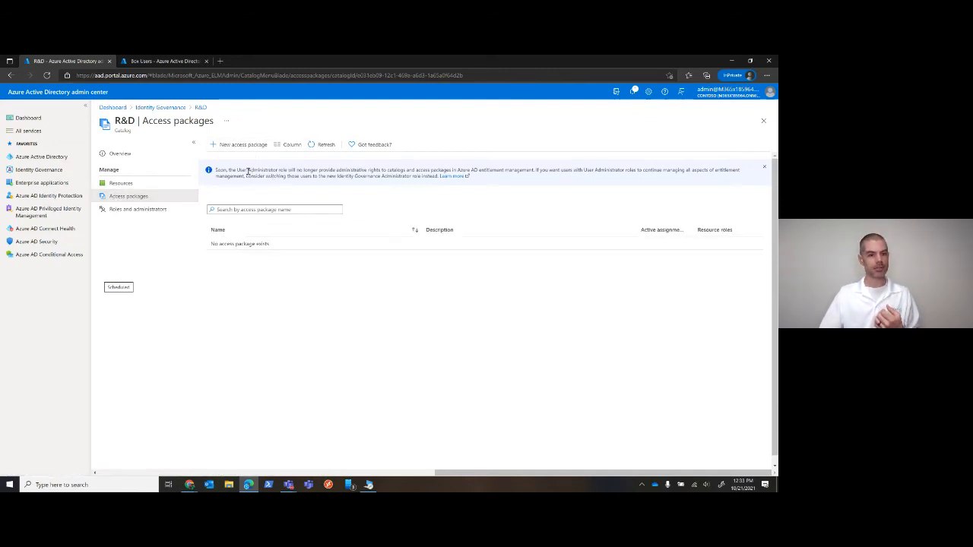
click(238, 148)
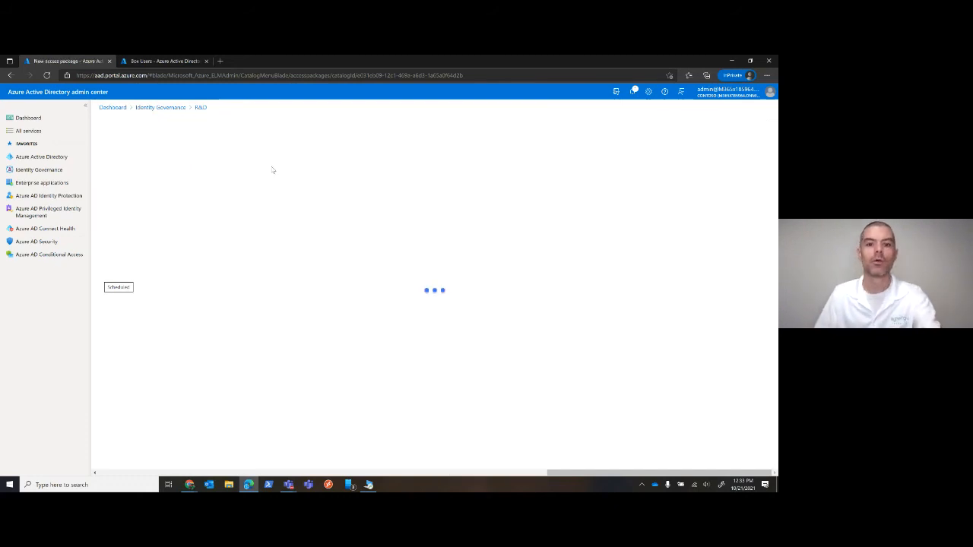
click(225, 198)
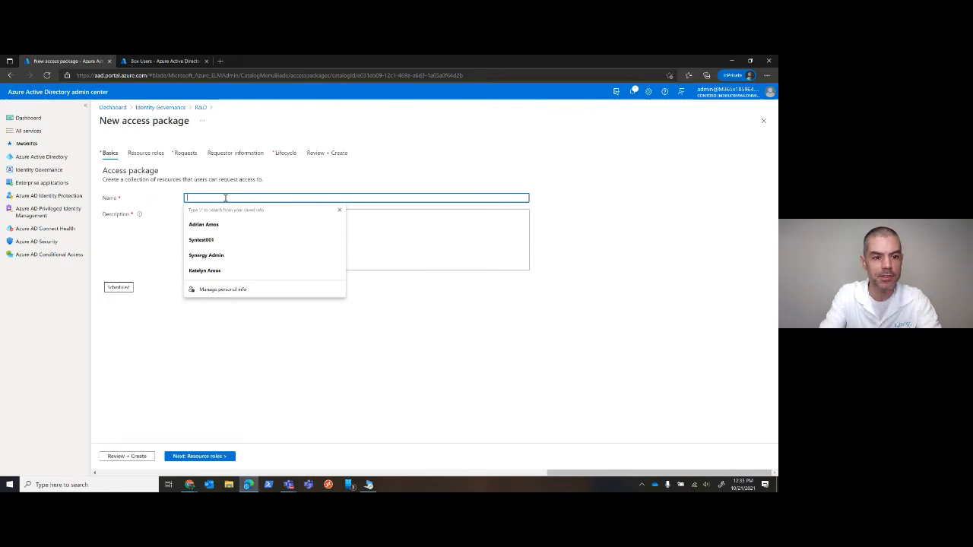
text(R&D Ac)
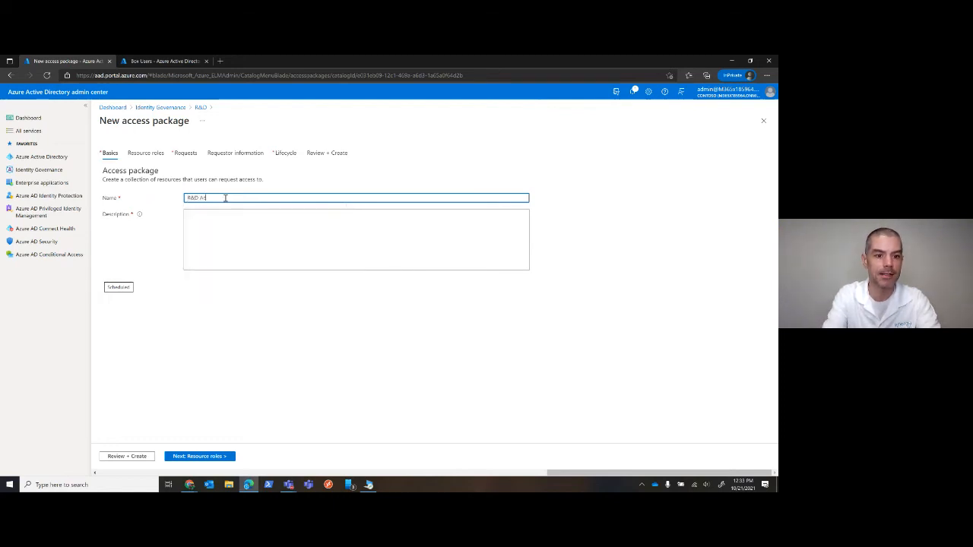
text(cess Package)
key(Tab)
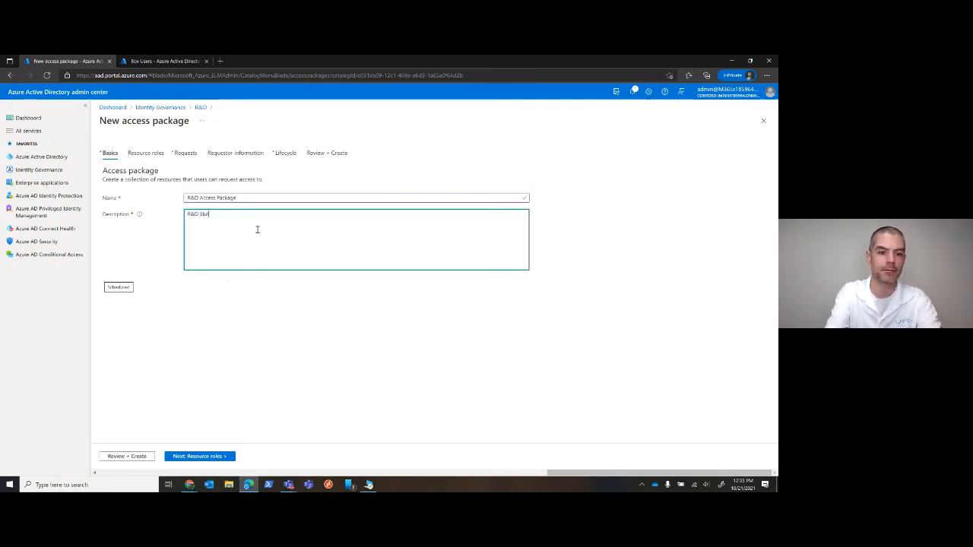
text(R&D Stuff!)
click(200, 456)
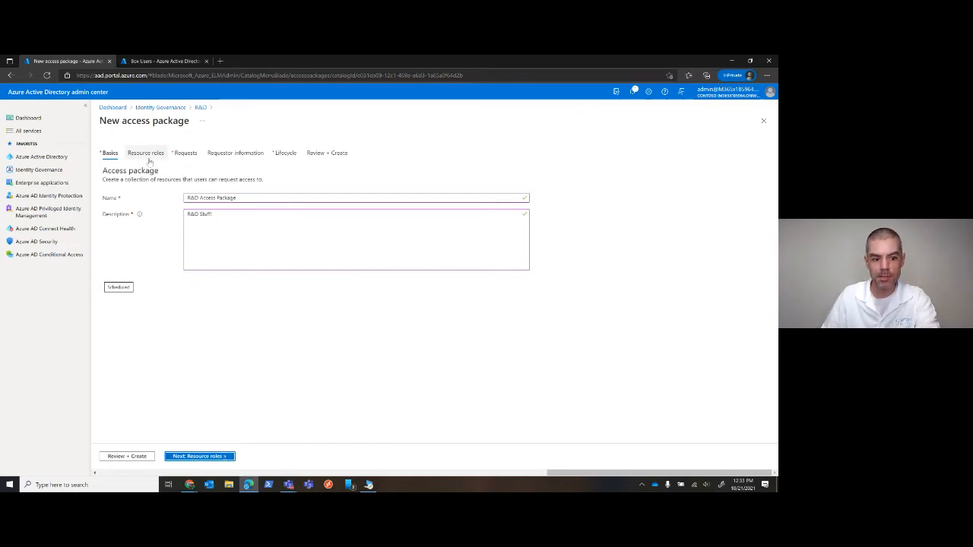
click(196, 456)
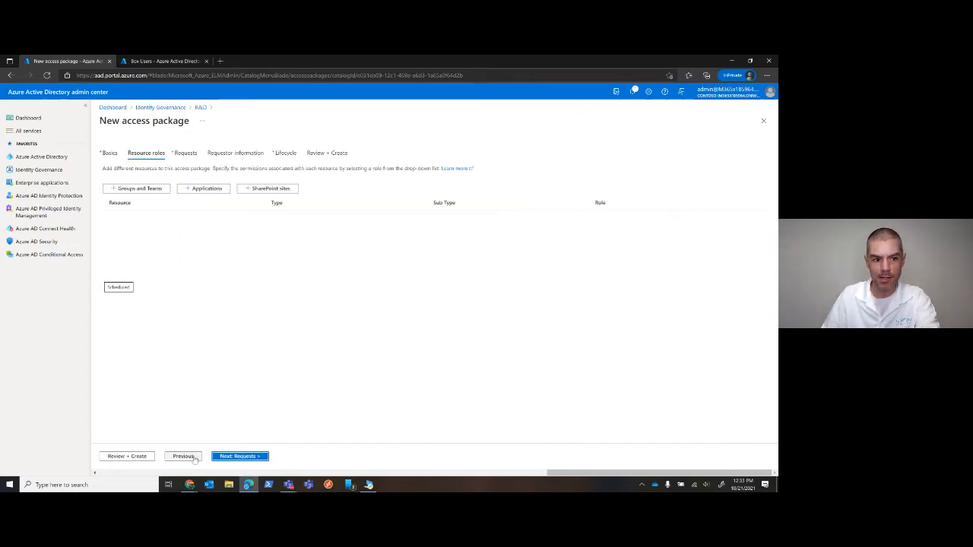
Add the Mark 8 Project Team and Project Falcon groups to the access package's resources
click(136, 188)
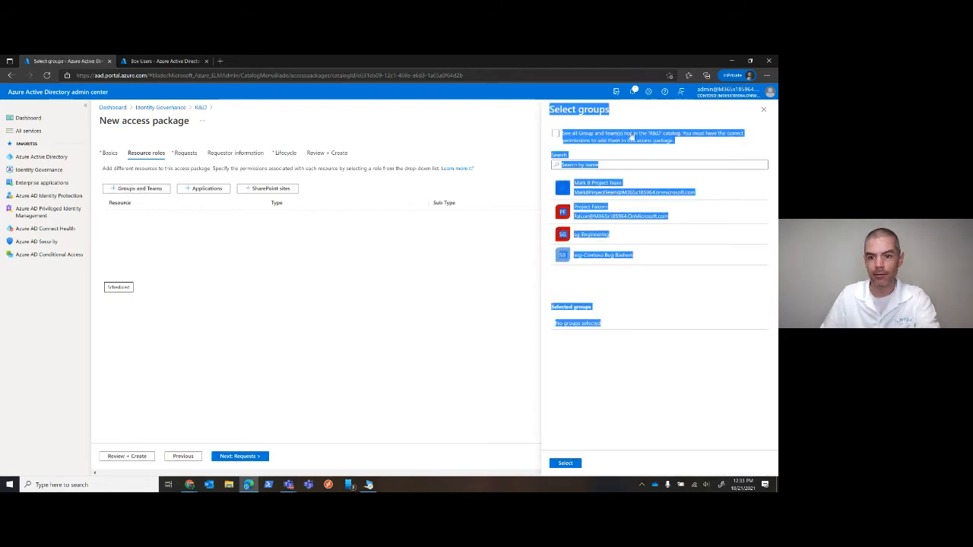
click(455, 290)
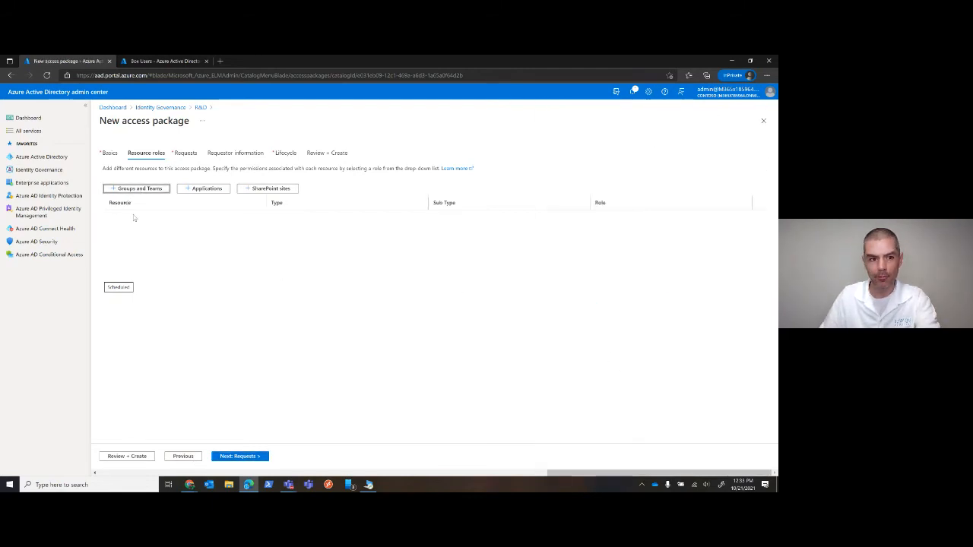
click(144, 189)
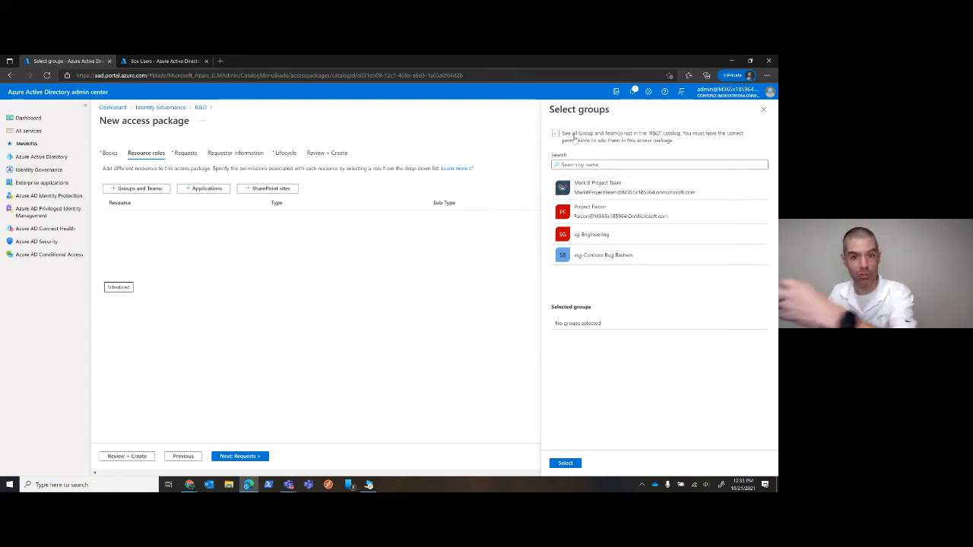
click(564, 196)
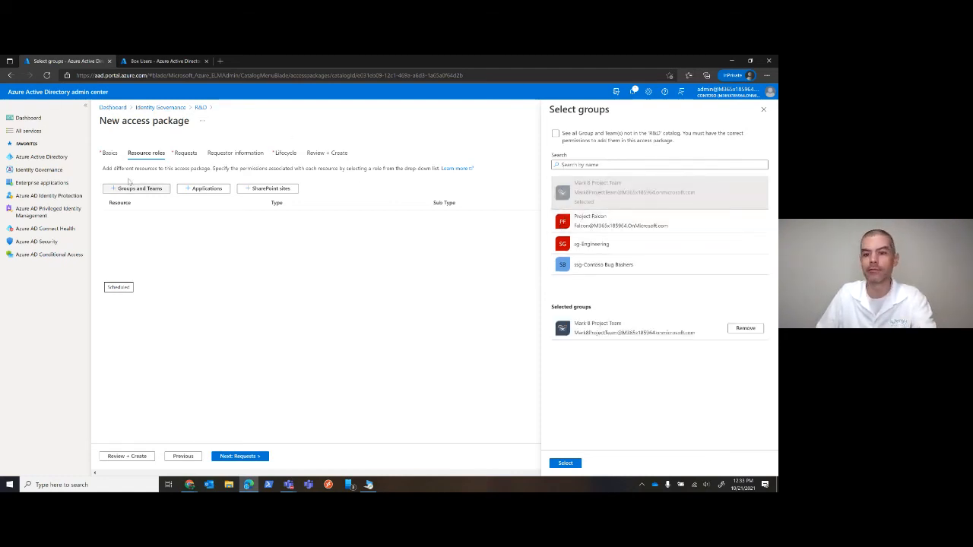
click(559, 223)
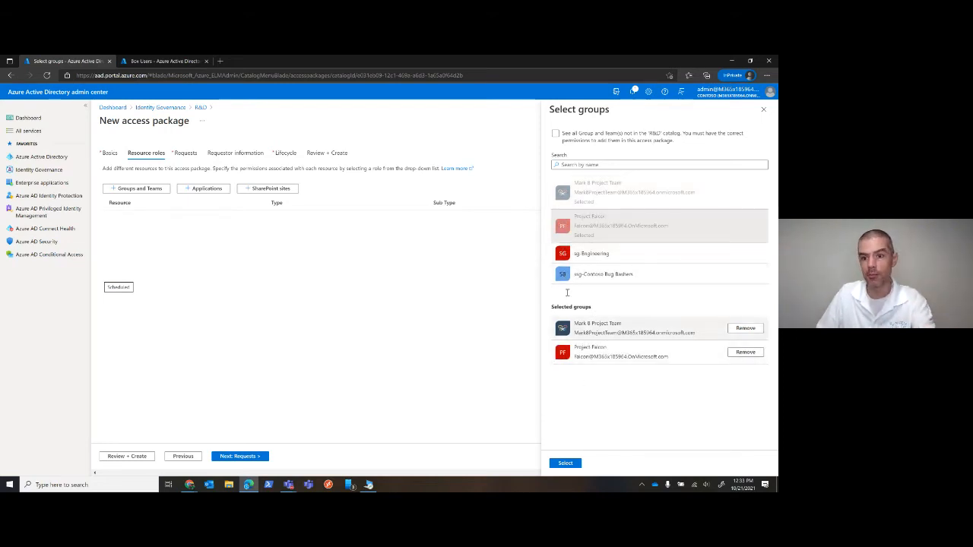
click(565, 463)
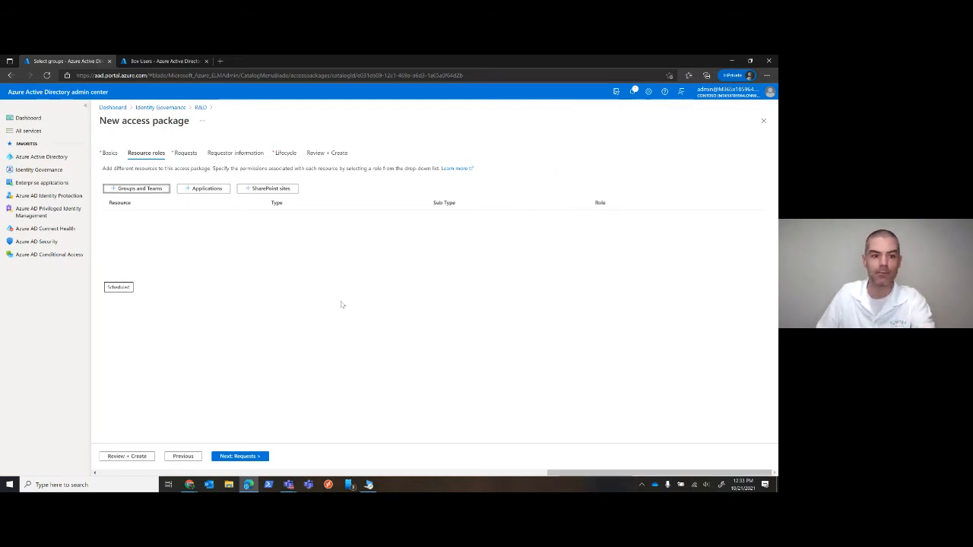
Add the ClipTraining application to the access package's resources
click(207, 188)
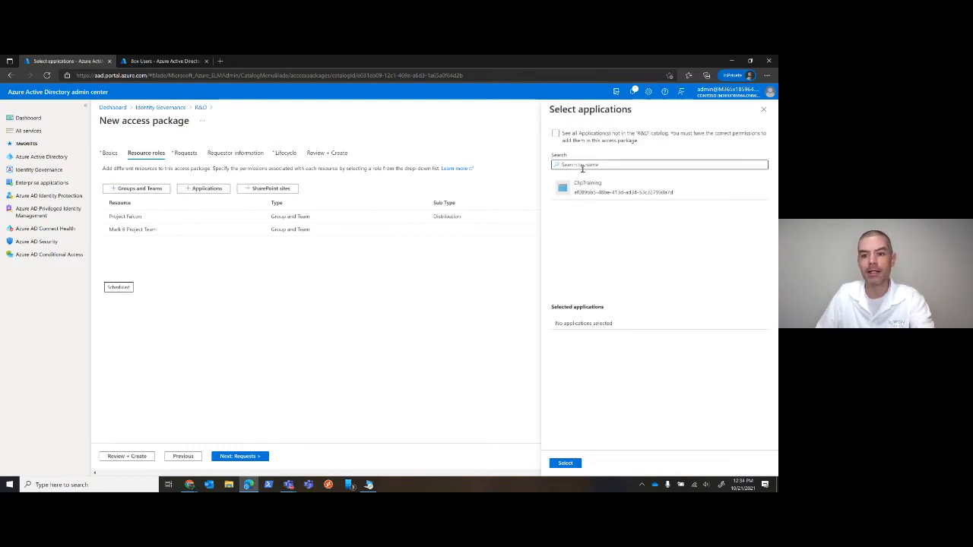
click(556, 190)
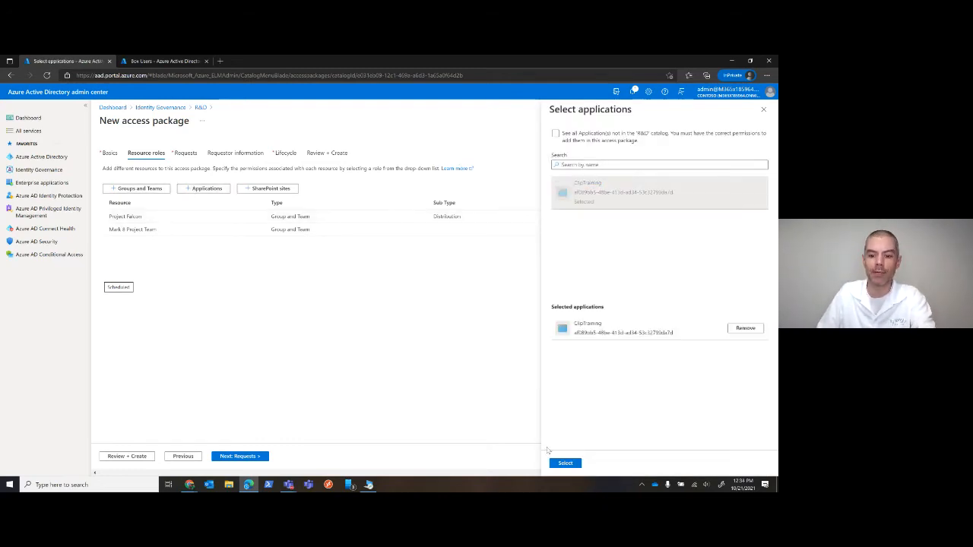
click(566, 463)
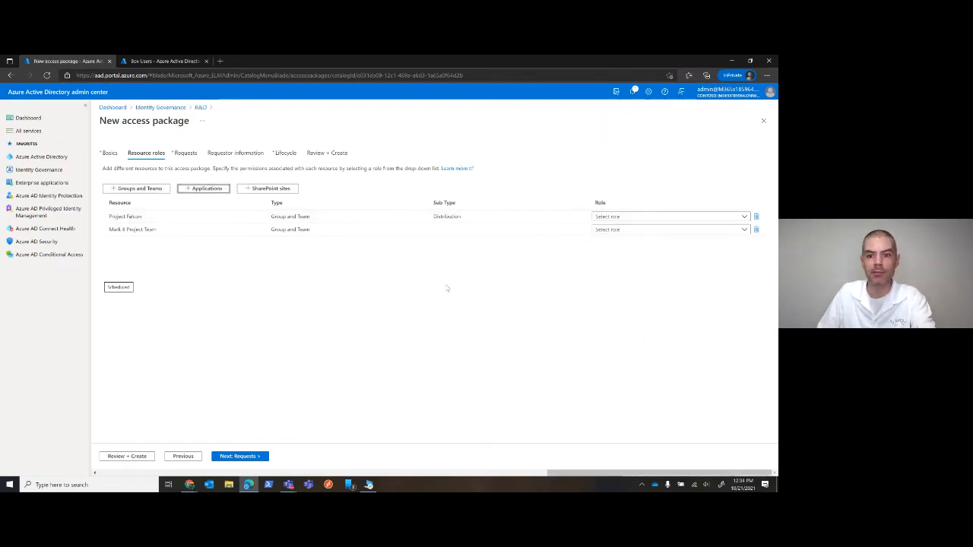
Add the SharePoint sites Contoso Web 1, Contoso Web 2 and Contoso Web 3 to the access package
click(267, 187)
click(626, 213)
click(625, 233)
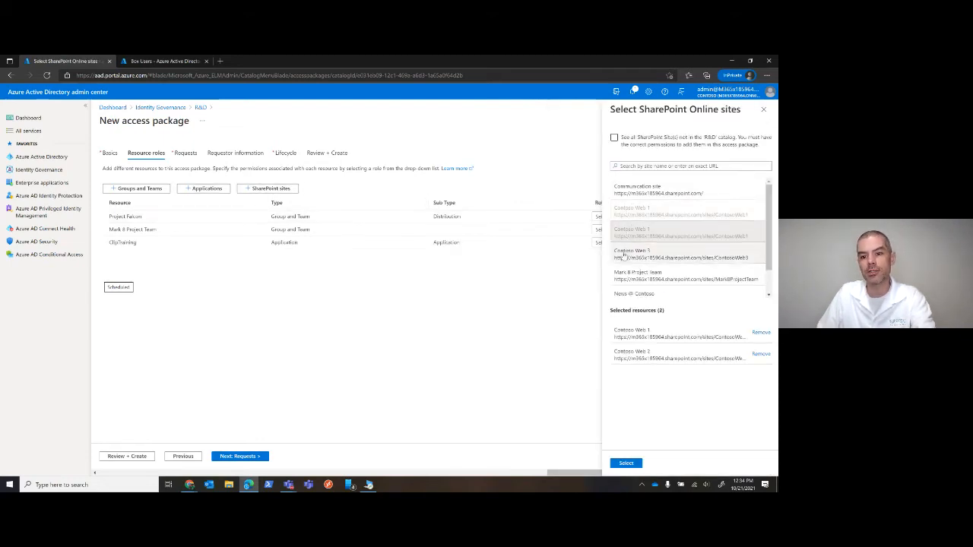
click(625, 255)
click(628, 464)
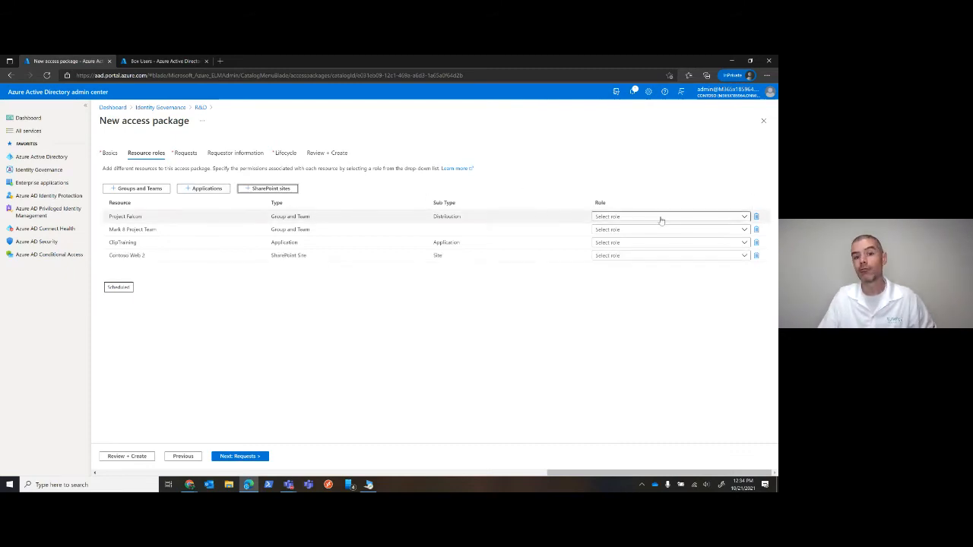
Assign the Member role for Project Falcon, Owner for Mark 8 Project Team and Default Access for ClipTraining
click(736, 217)
click(612, 256)
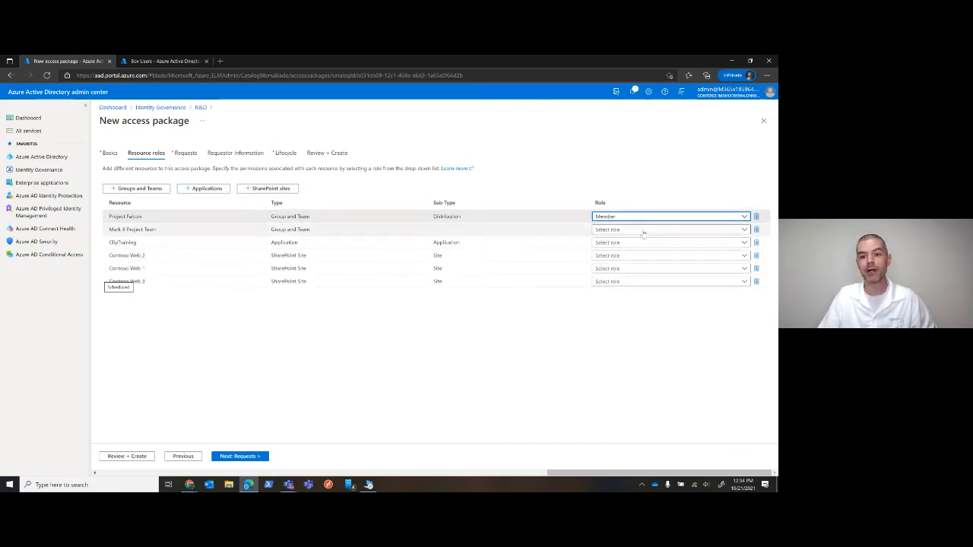
click(612, 230)
click(605, 271)
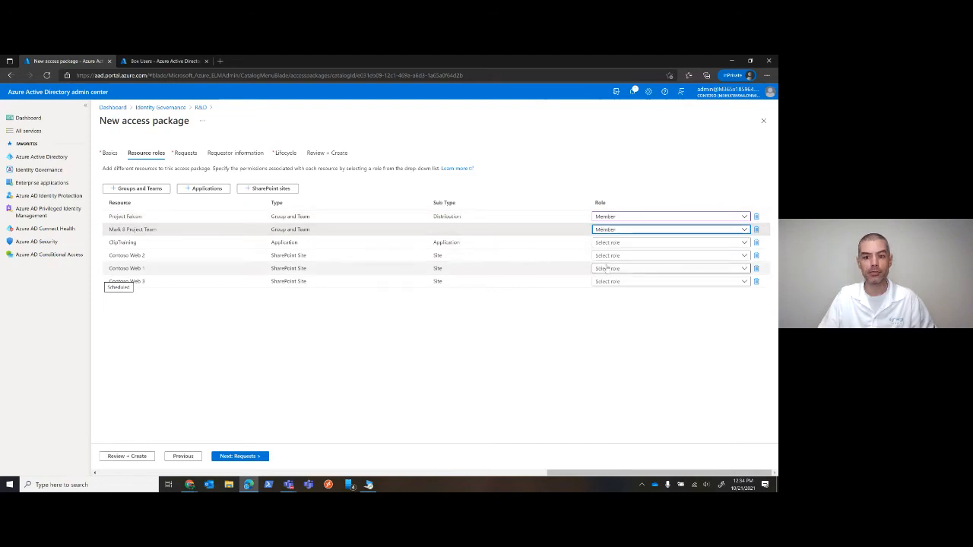
click(624, 243)
click(616, 271)
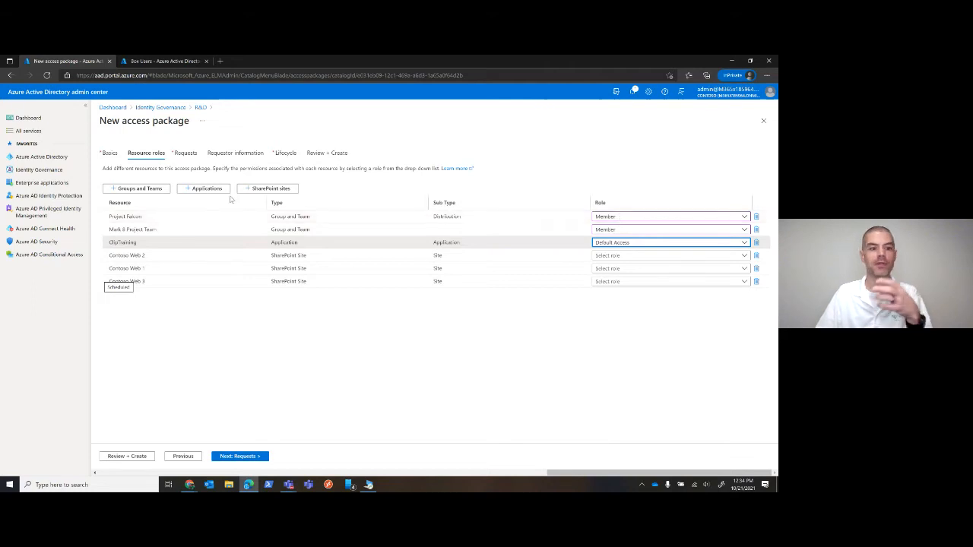
click(627, 230)
click(605, 258)
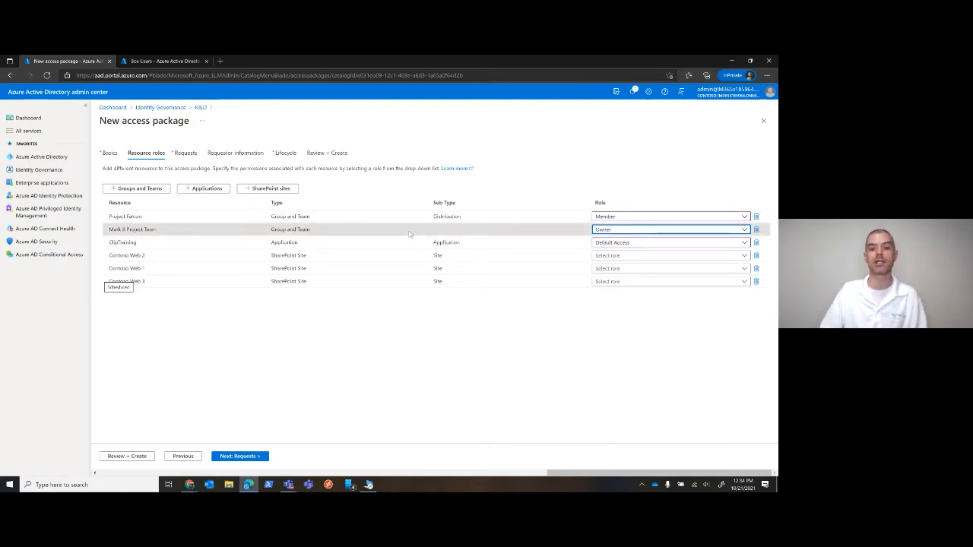
Assign Contoso Web 2 Members, Contoso Web 1 Owners and Contoso Web 3 Visitors as the site roles, and continue to the request settings
click(608, 256)
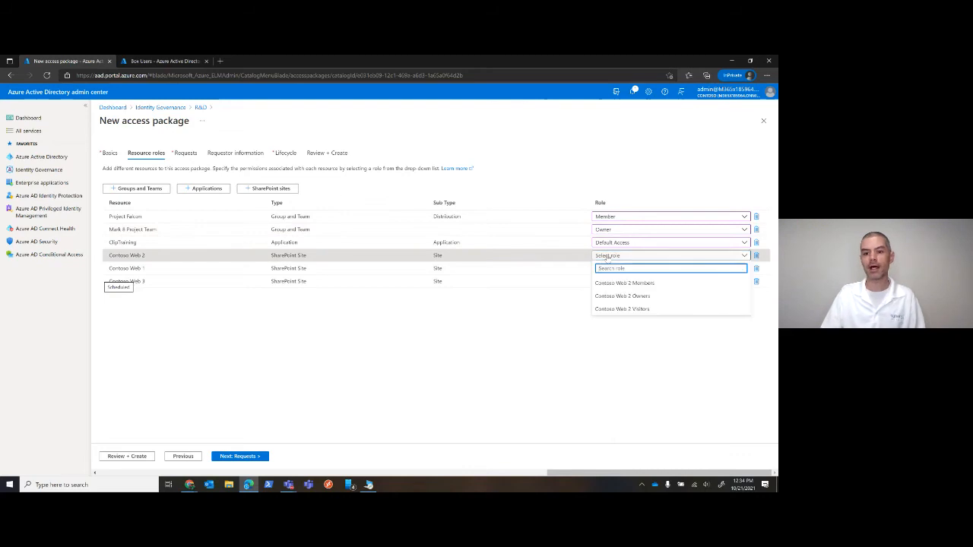
click(635, 281)
click(631, 268)
click(631, 307)
click(630, 282)
click(635, 336)
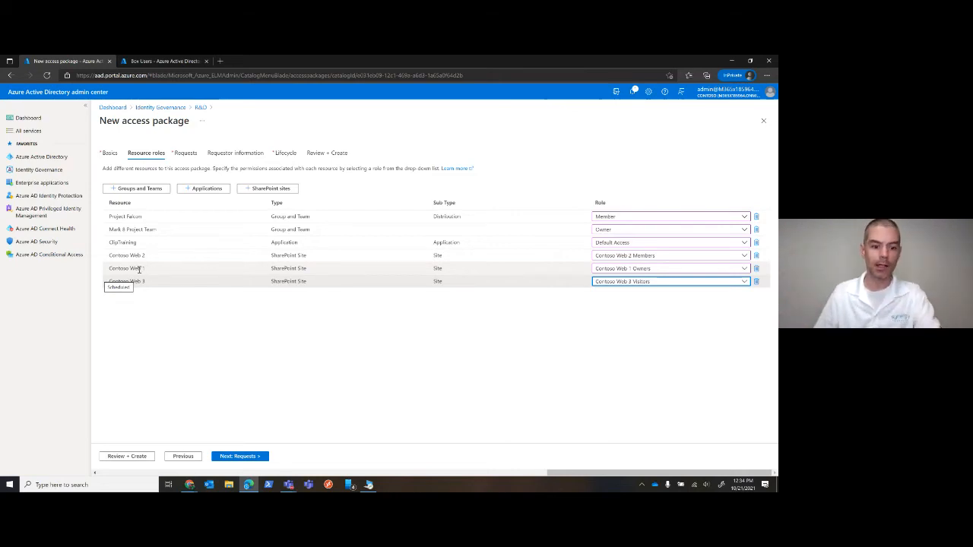
click(239, 455)
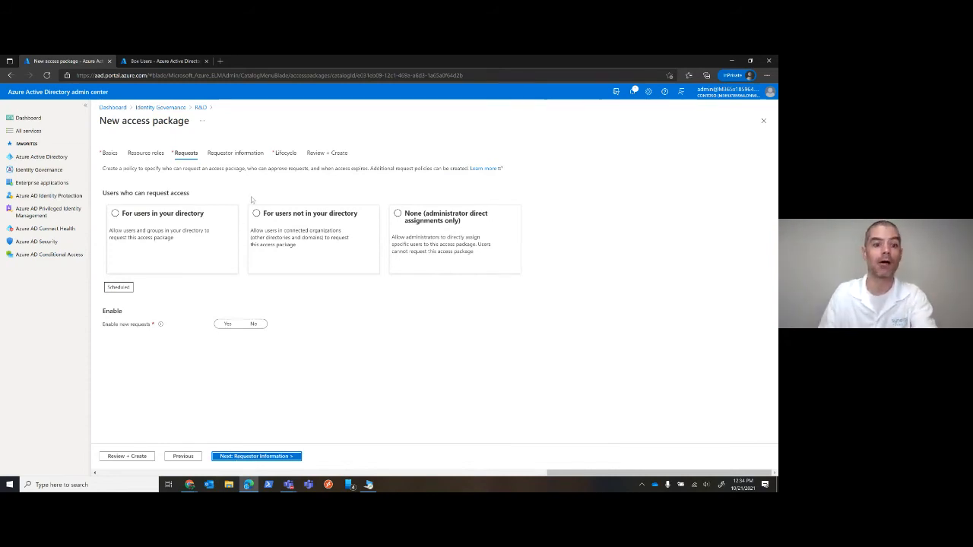
Try the request policy for users in the directory, comparing its user scopes and approval setting
click(115, 214)
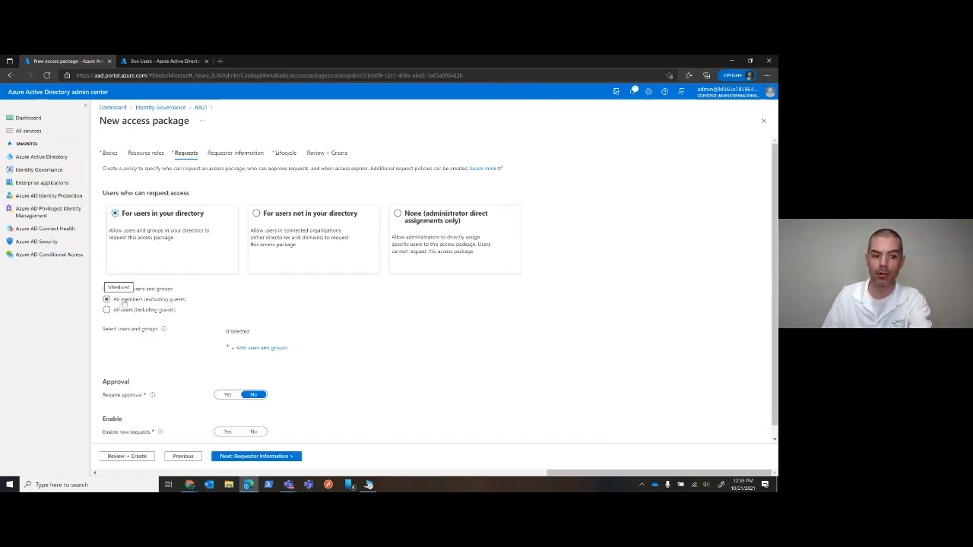
click(227, 355)
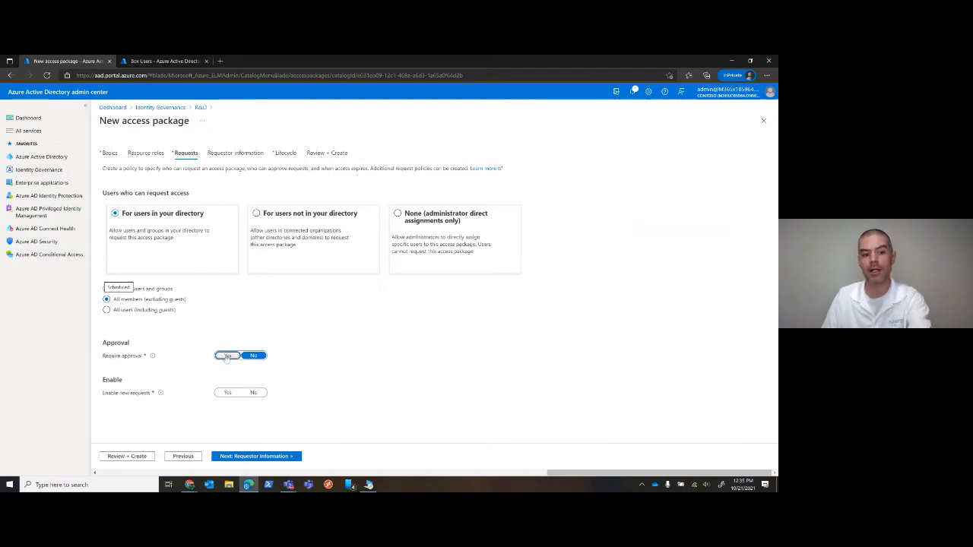
scroll(327, 326, down, 1)
scroll(312, 326, down, 1)
click(129, 244)
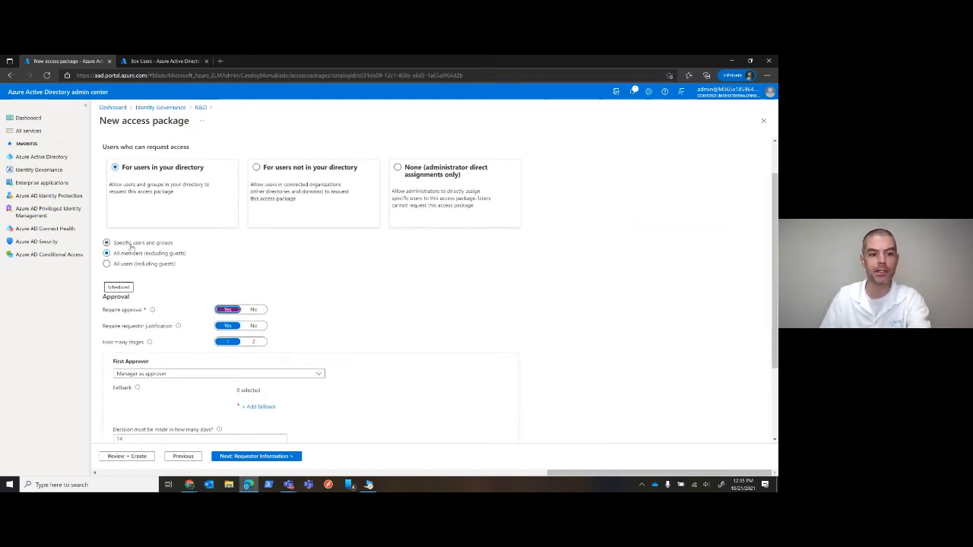
Allow requests from users outside the directory, limited to specific connected organizations with only SynDemo selected
click(285, 204)
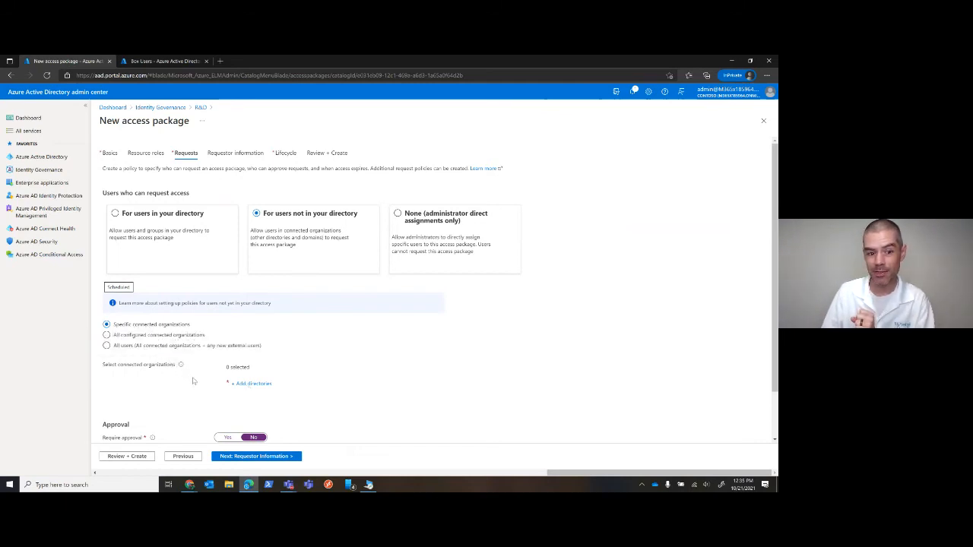
click(230, 384)
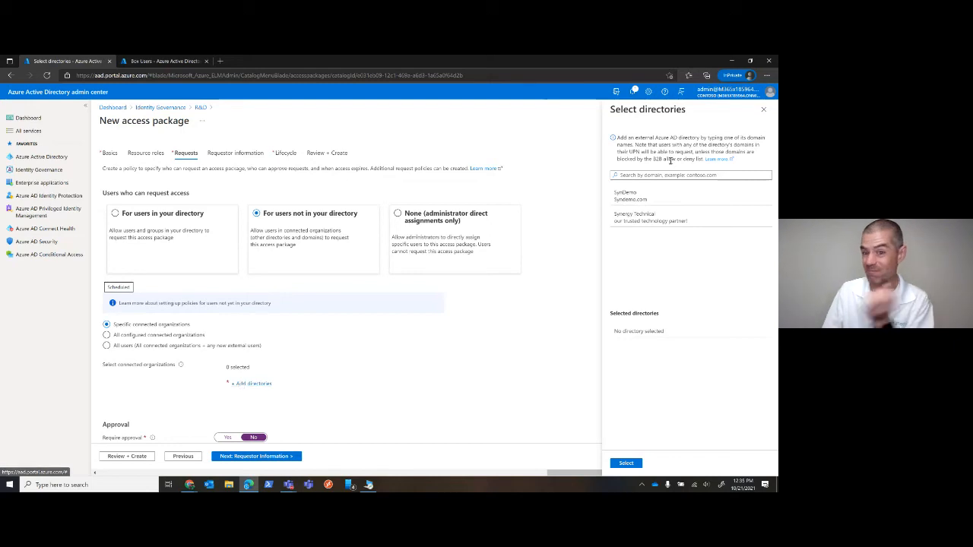
click(651, 199)
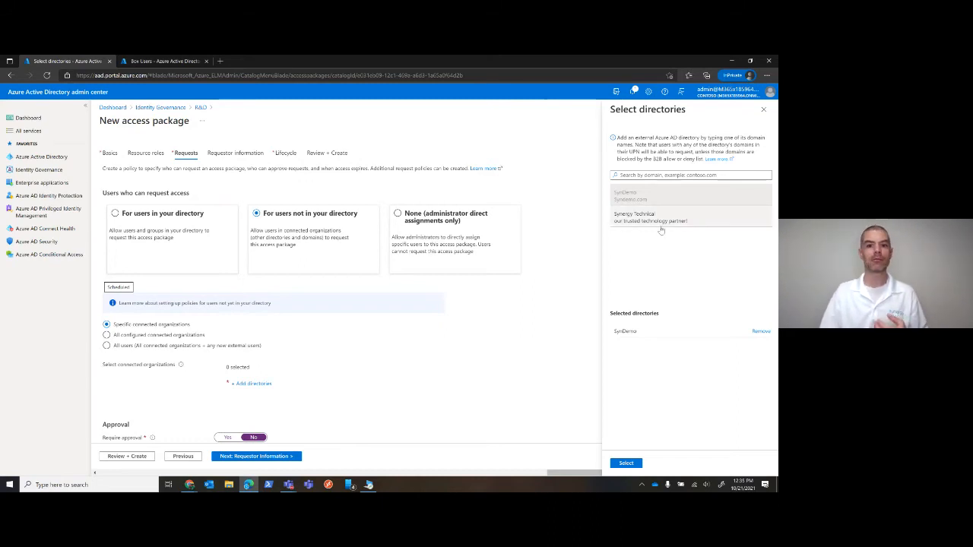
click(650, 216)
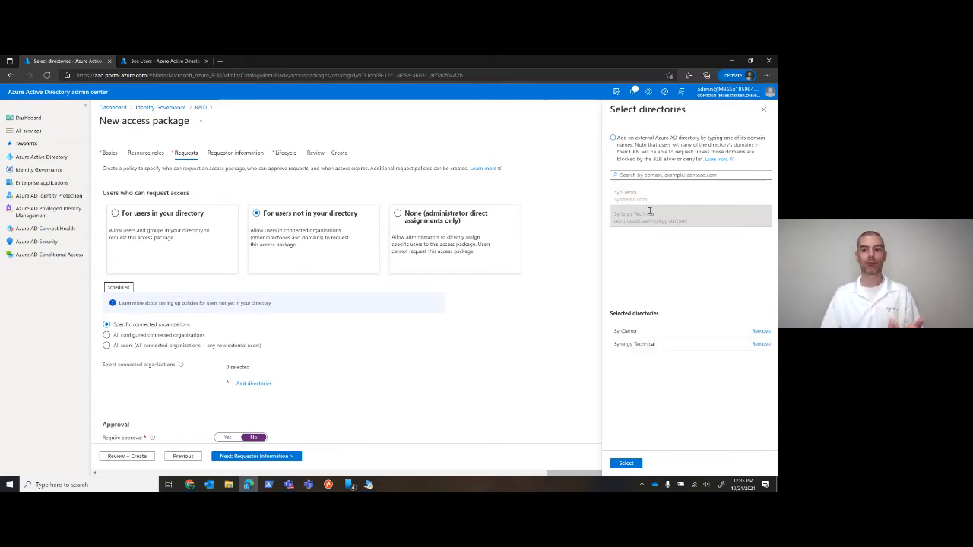
click(761, 345)
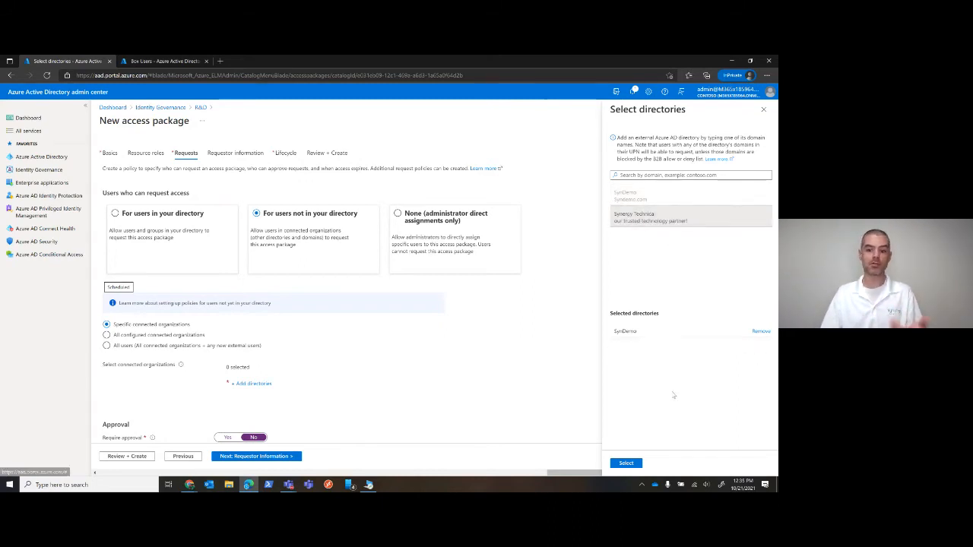
click(625, 463)
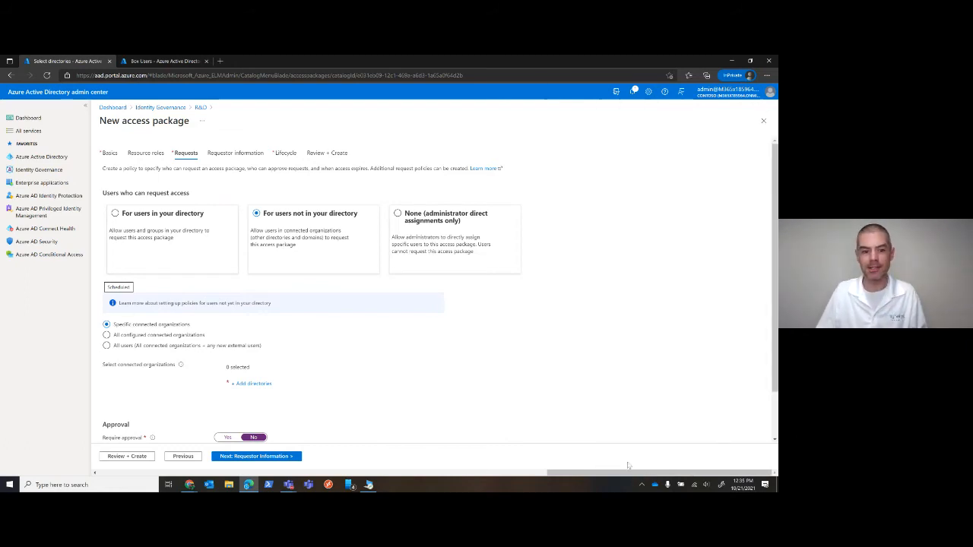
Try requiring approval for the external users' requests, with two approval stages
scroll(334, 357, down, 1)
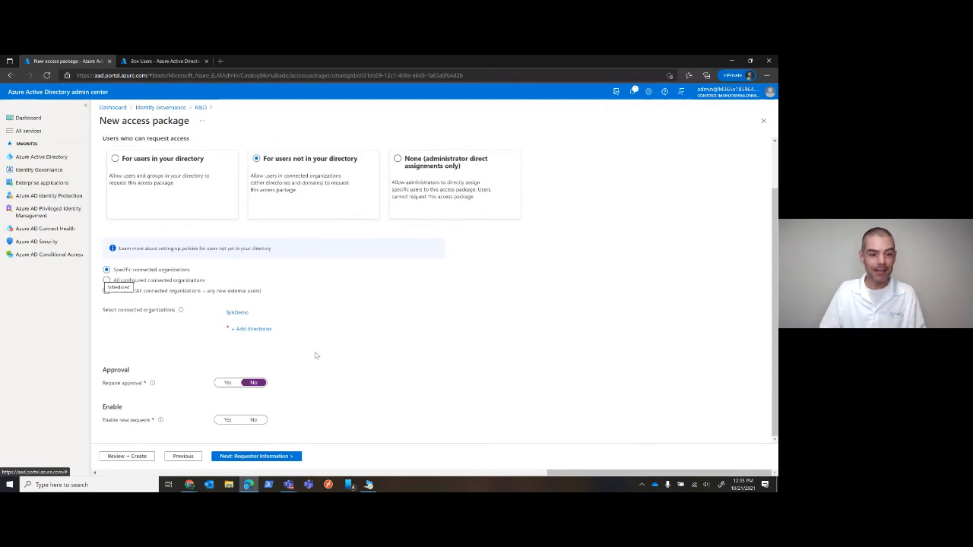
click(228, 382)
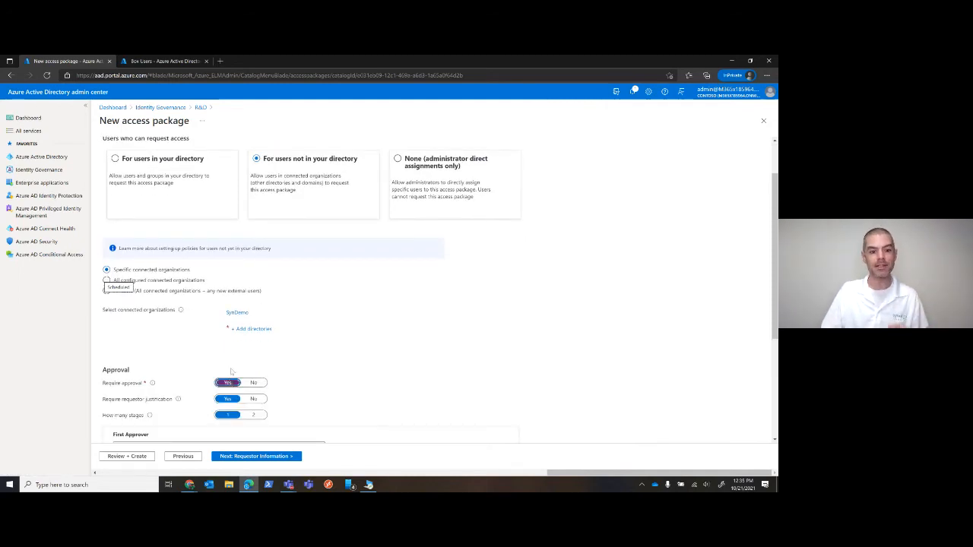
scroll(248, 353, down, 2)
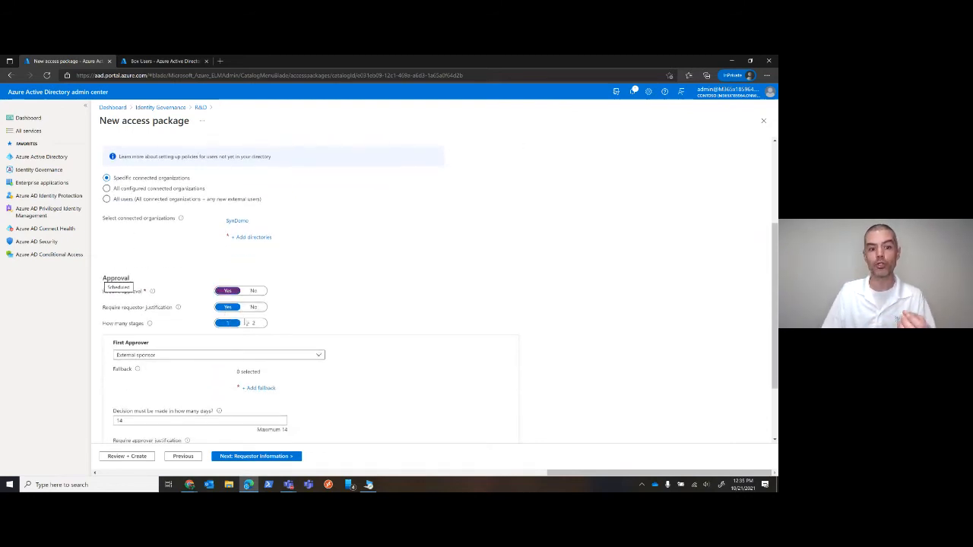
click(253, 323)
scroll(296, 311, down, 2)
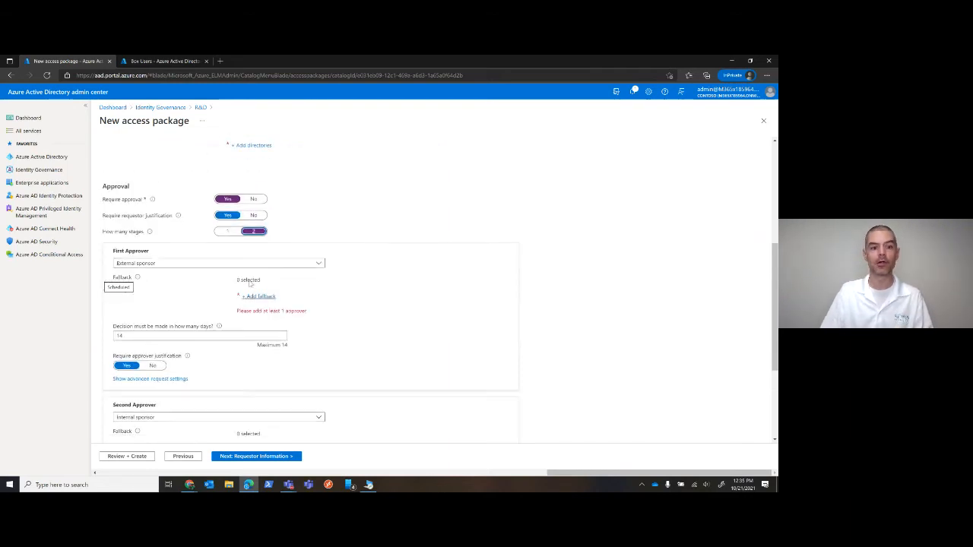
Try choosing specific approvers for the first approval stage, look at the approver list, and go back to External sponsor
click(318, 263)
click(401, 248)
scroll(388, 254, down, 1)
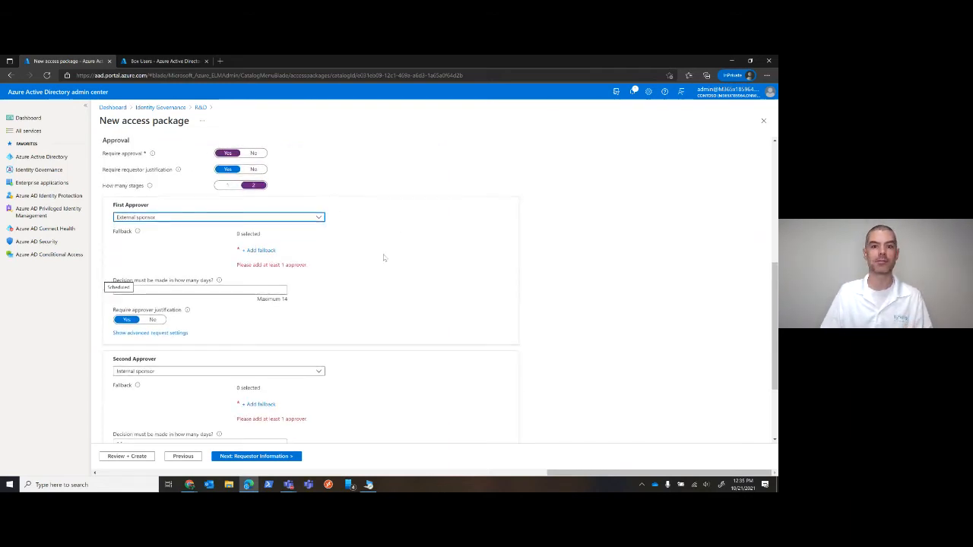
click(312, 218)
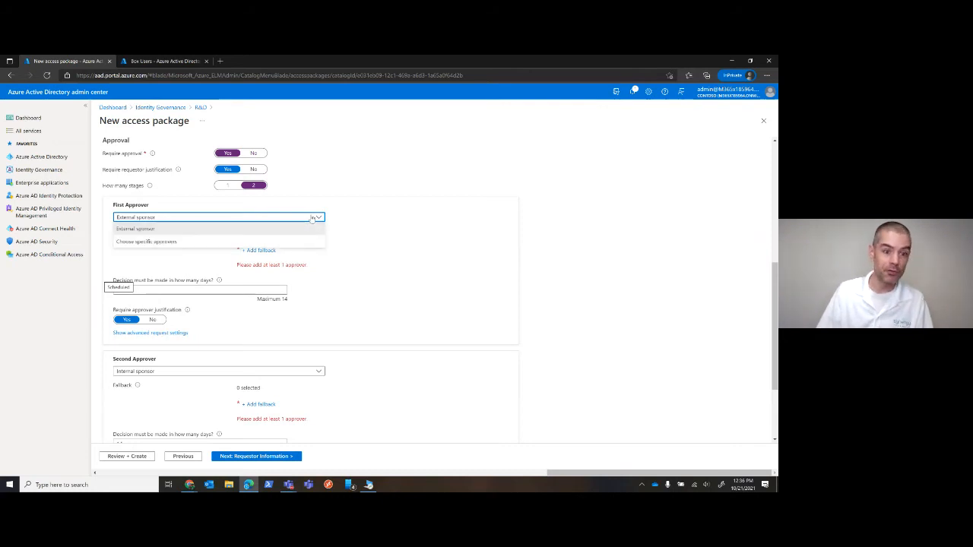
click(185, 241)
click(263, 250)
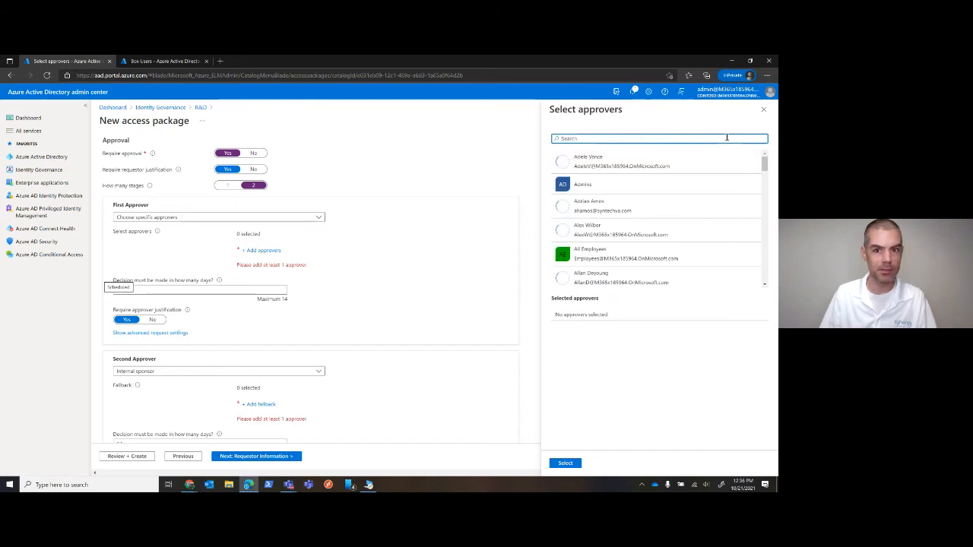
click(763, 111)
click(190, 218)
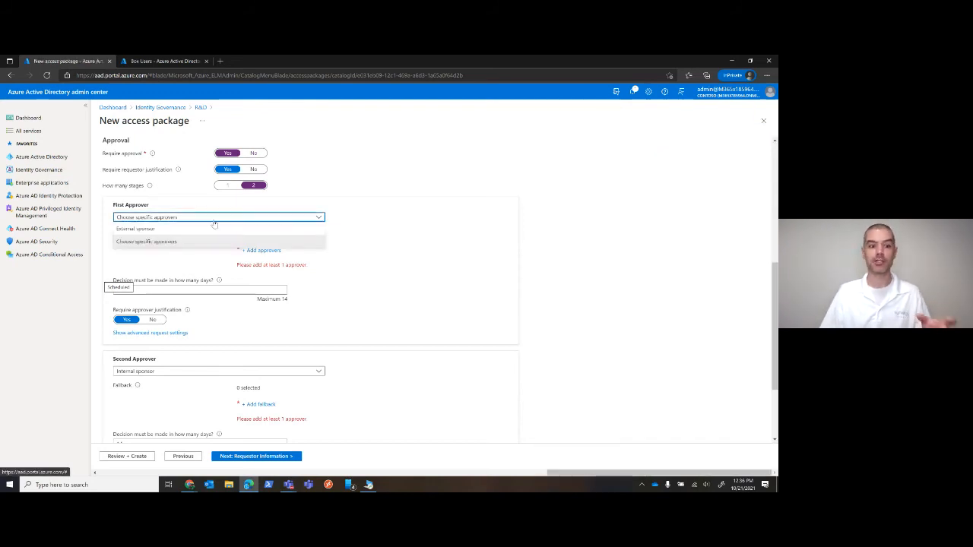
click(190, 229)
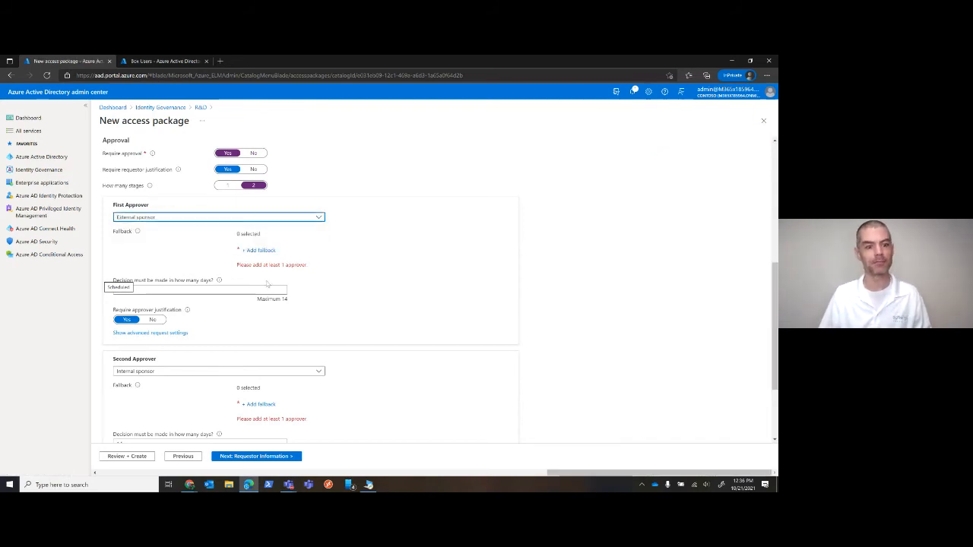
Review the decision and justification settings of both approval stages and show the second approver's advanced request settings
scroll(336, 284, down, 3)
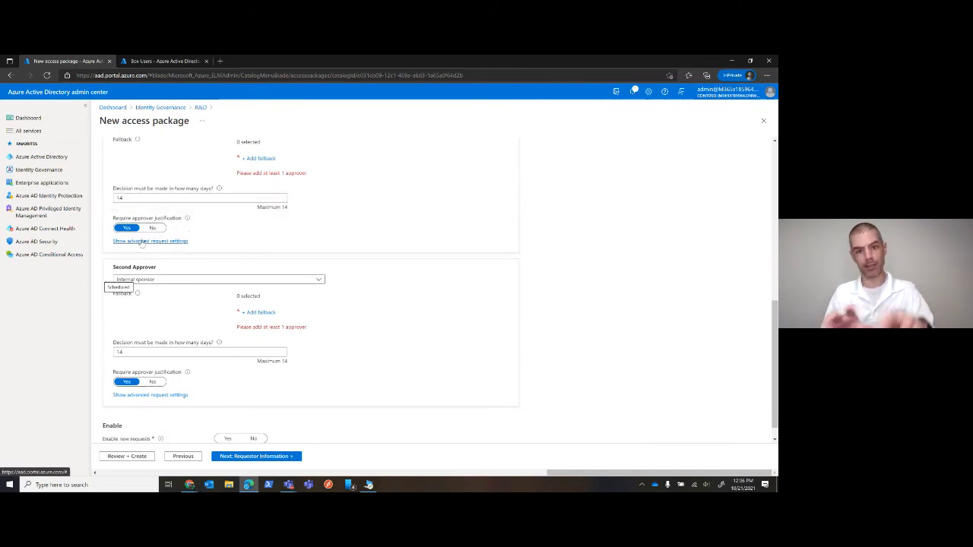
scroll(163, 274, down, 1)
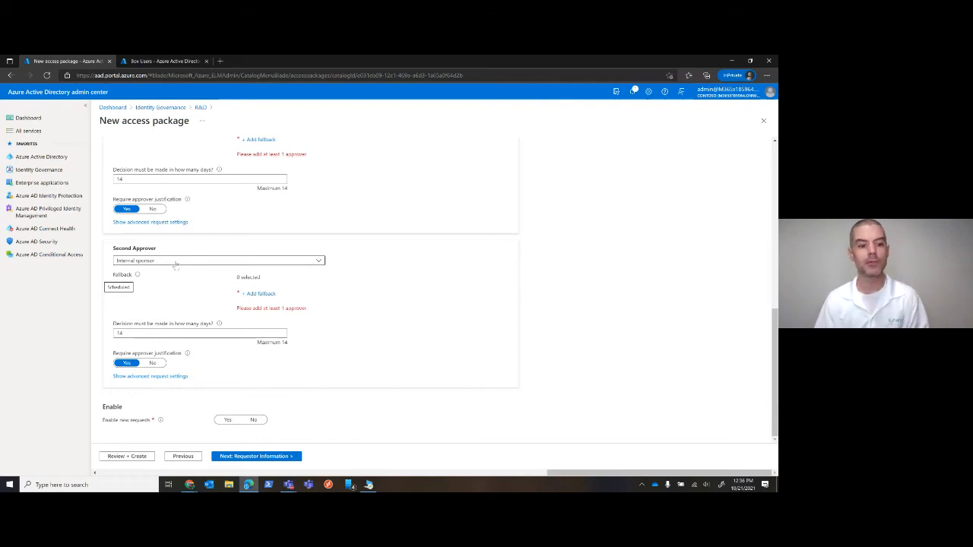
click(149, 376)
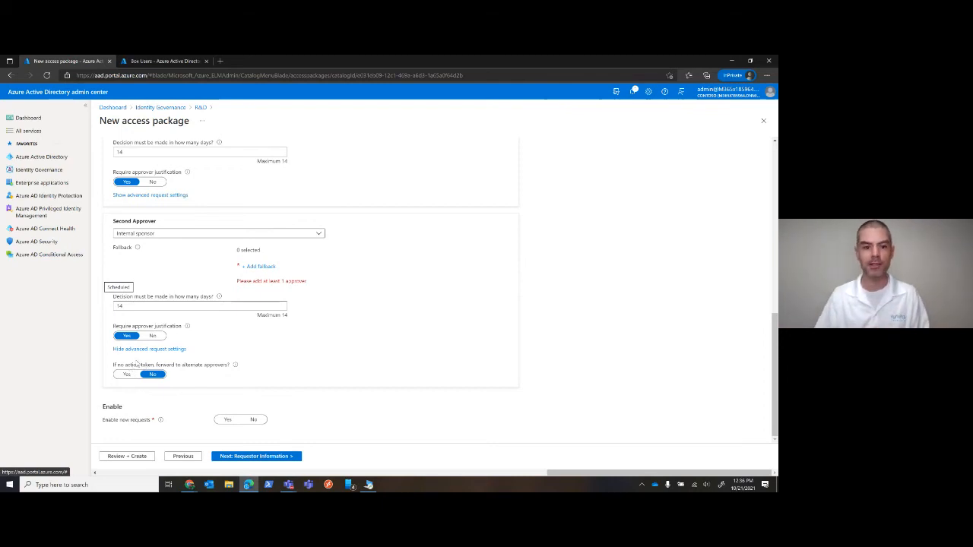
Set new requests to enabled for the access package policy
click(251, 419)
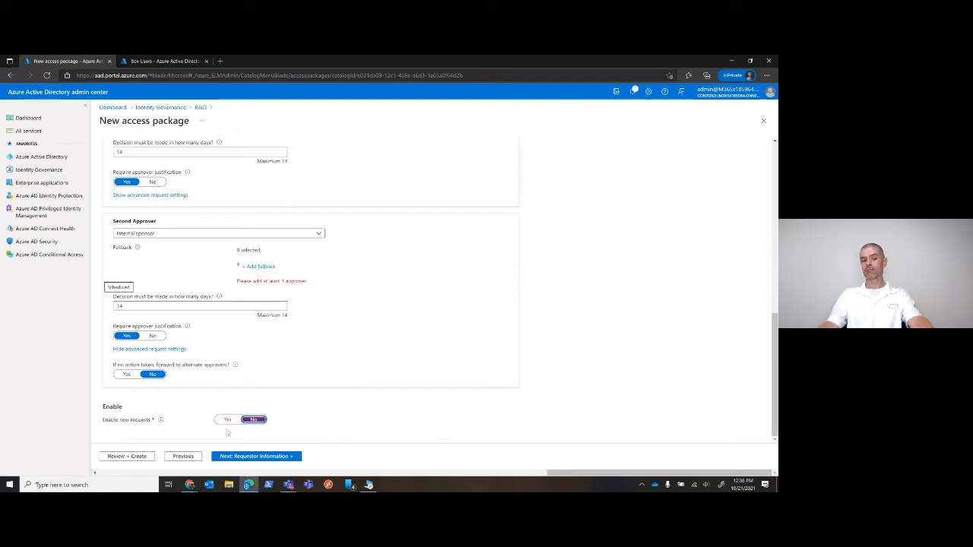
click(228, 420)
scroll(334, 380, up, 10)
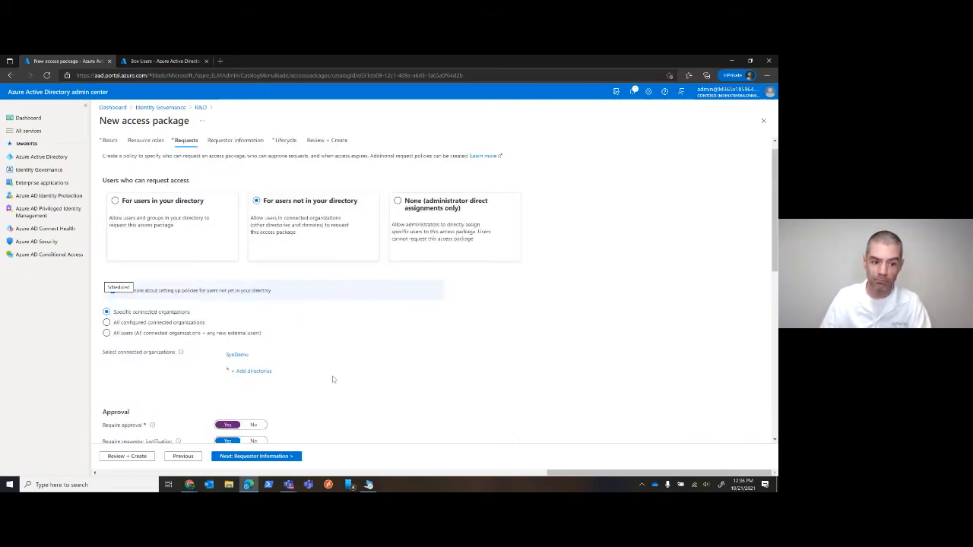
Compare the administrator direct assignments option, reselect users not in the directory, and continue to the requestor information
click(126, 348)
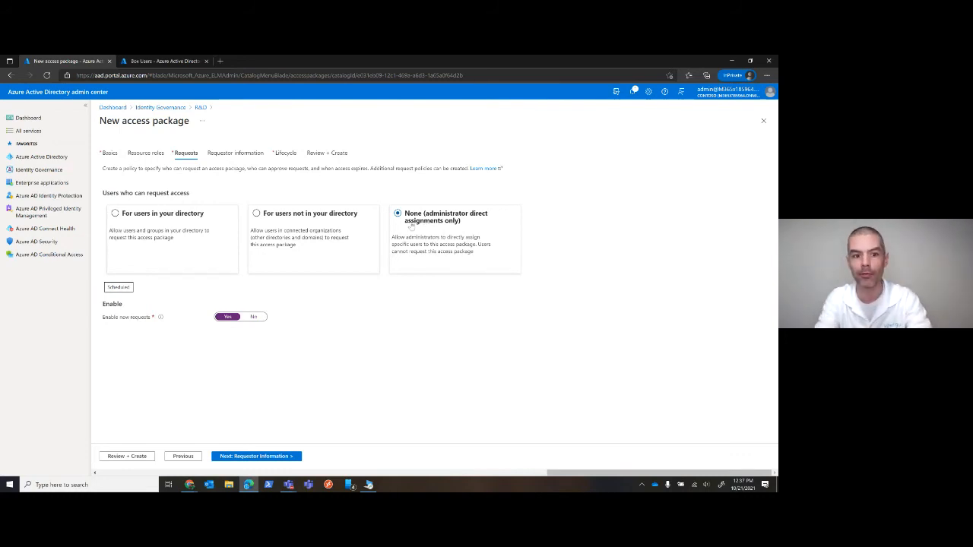
click(281, 215)
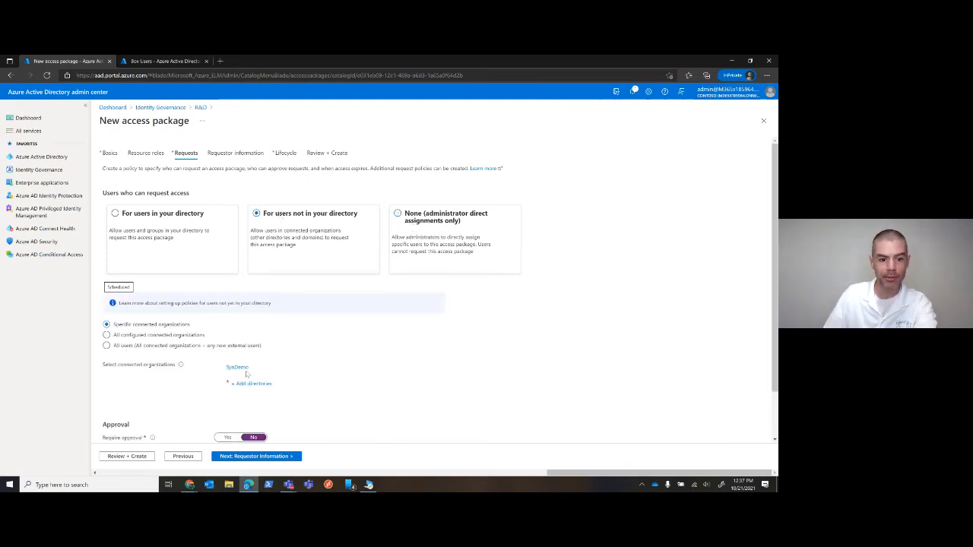
scroll(344, 345, down, 1)
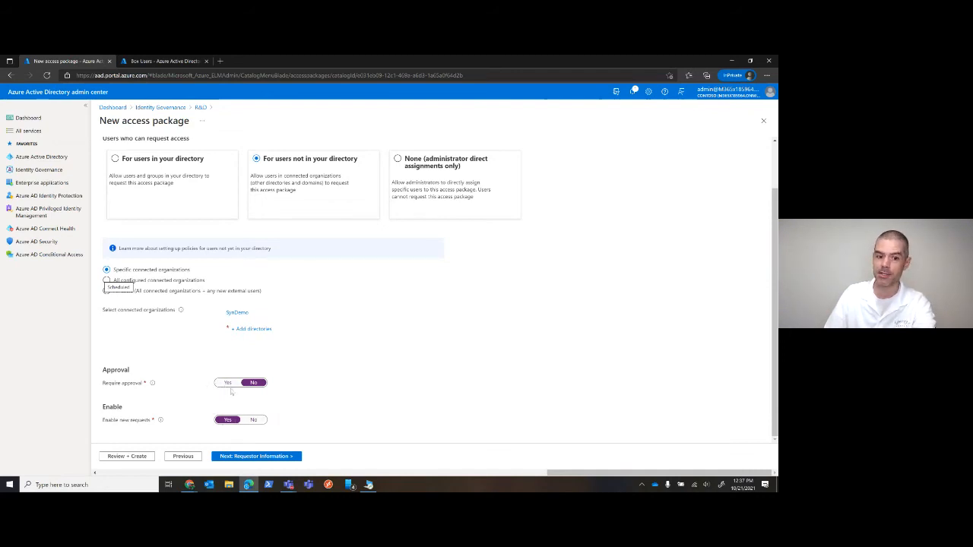
click(255, 456)
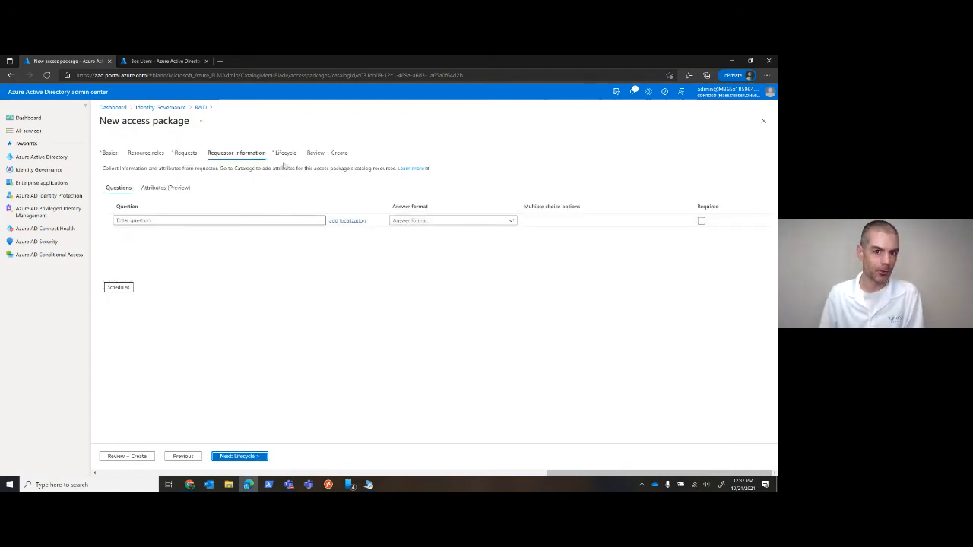
Add the requestor question "What is your quest?" with the Short text answer format and make it required
click(217, 219)
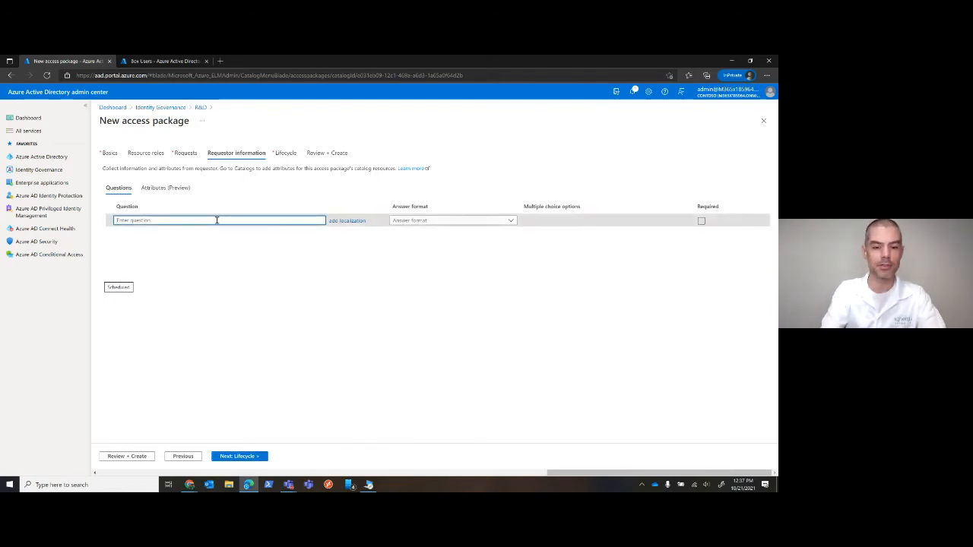
text(What is you)
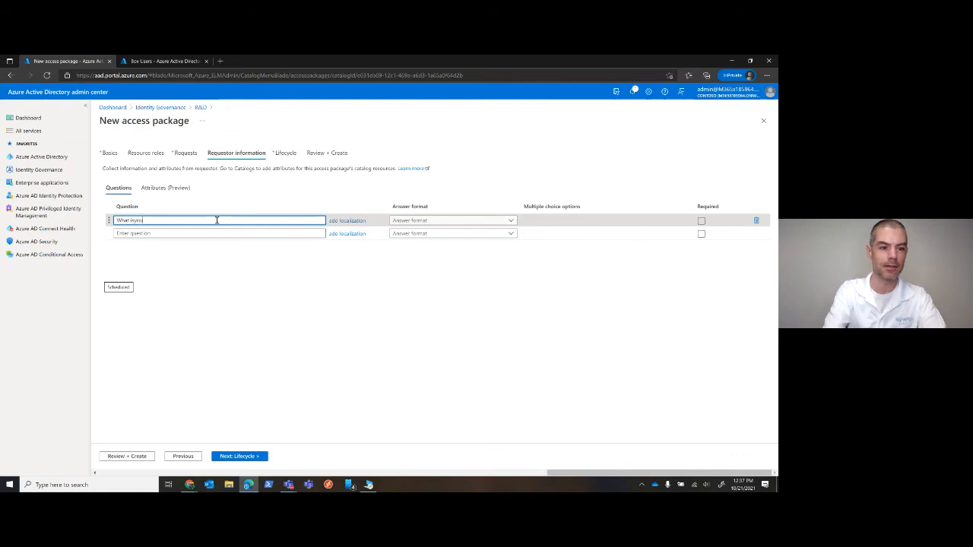
text(r cuest)
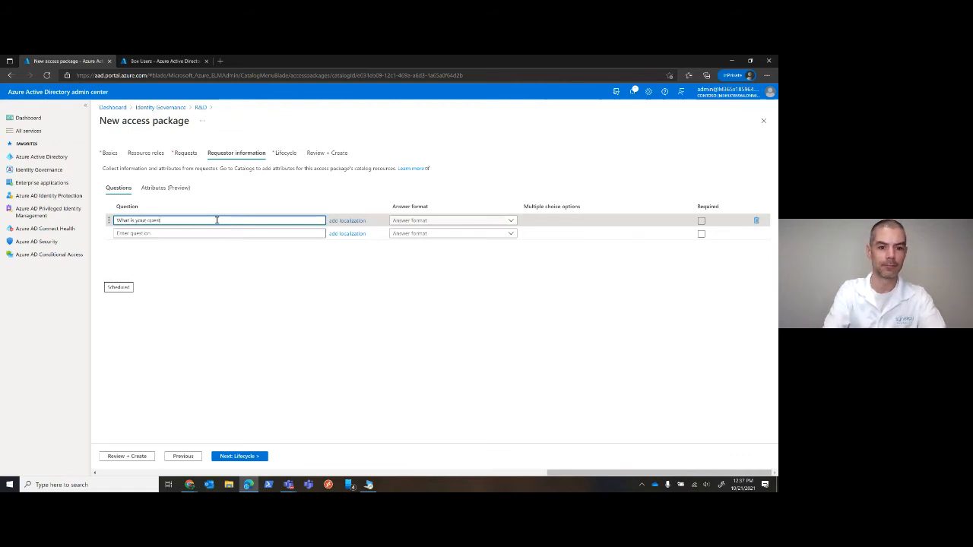
text(?)
click(447, 220)
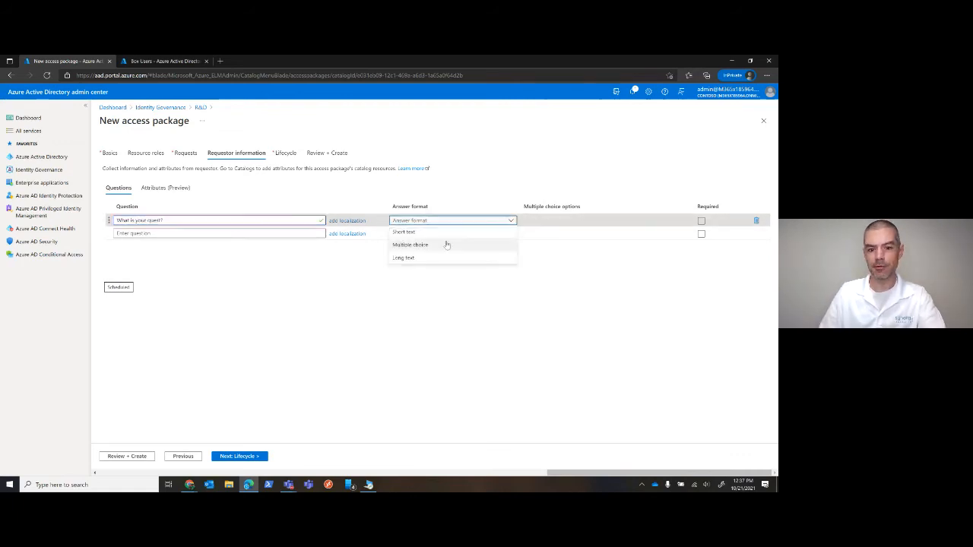
click(441, 233)
click(700, 220)
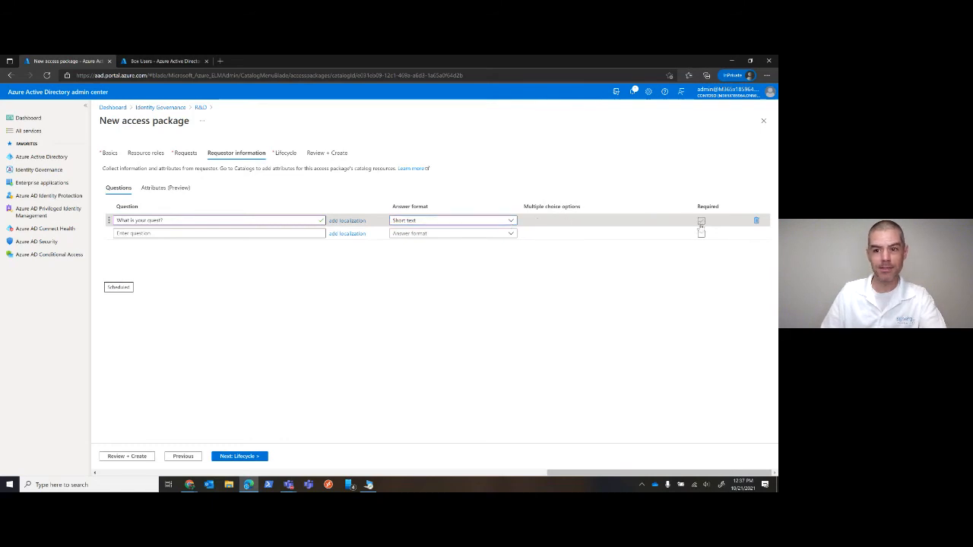
Add a second requestor question "What is your favorite color?" with the Multiple choice answer format
click(252, 232)
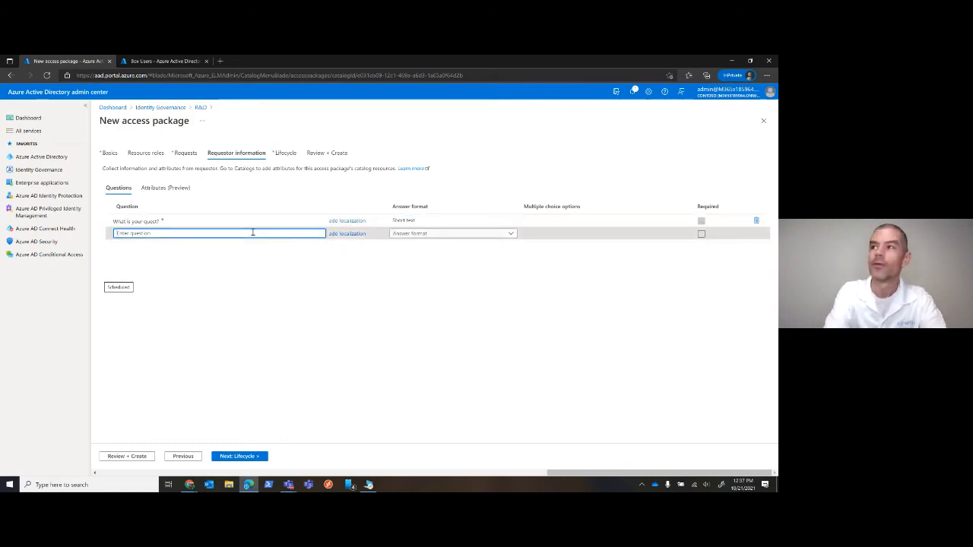
text(What)
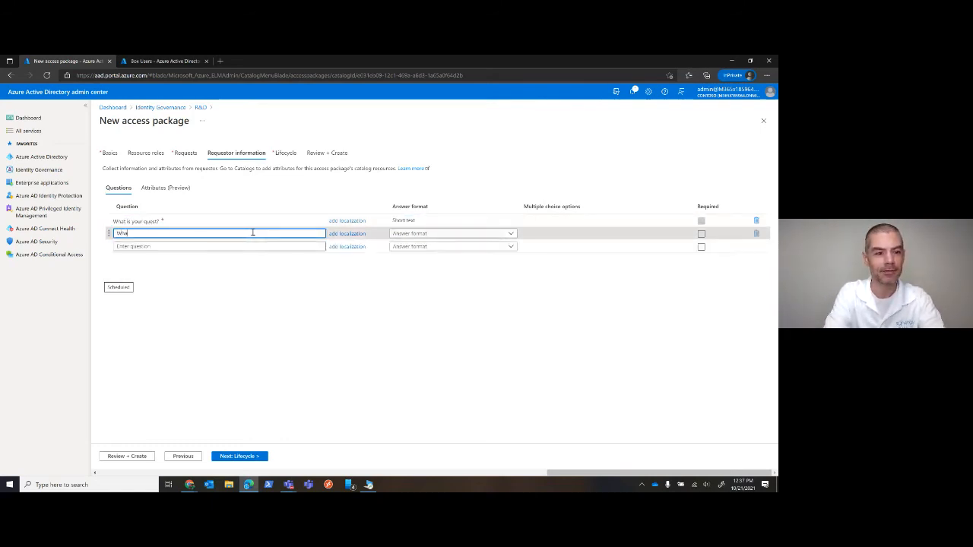
text( is your favorite)
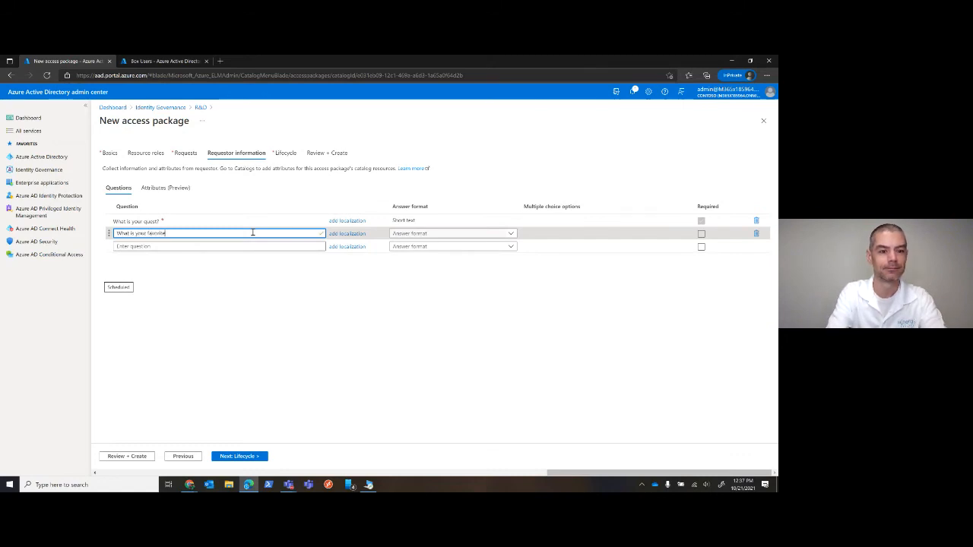
text( color?)
click(447, 234)
click(426, 257)
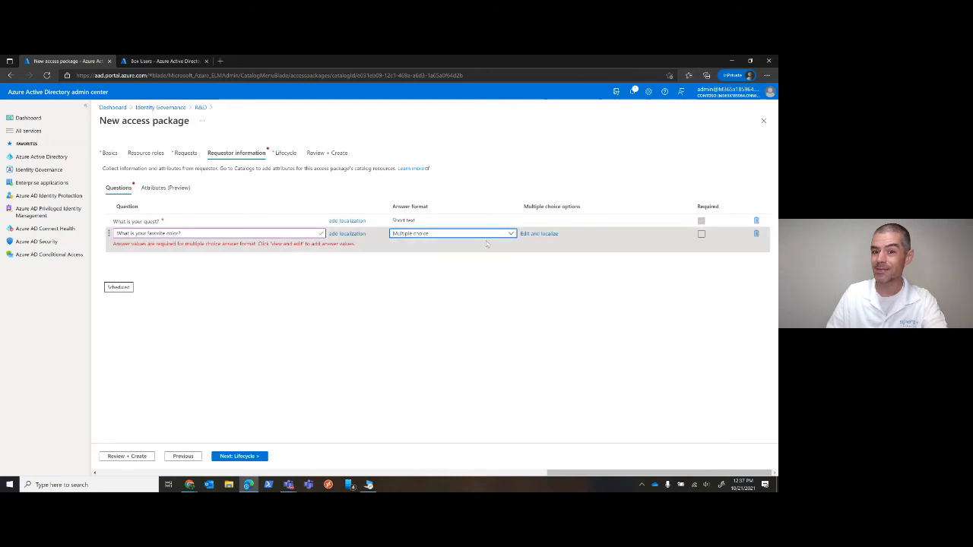
Add the answer value Red to the favorite color question, with English (United States) as language and localized text Red
click(549, 235)
click(492, 191)
text(Red)
key(Tab)
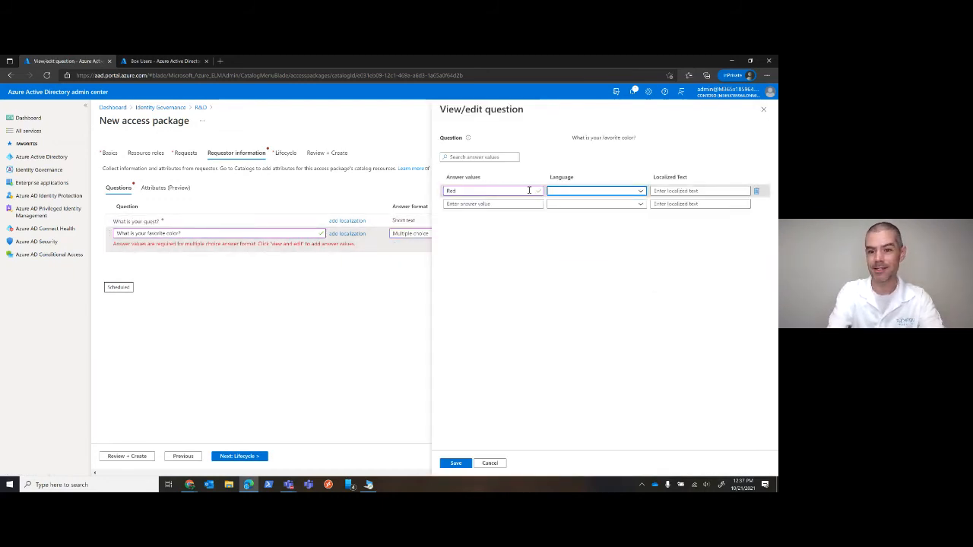
click(592, 191)
scroll(583, 398, down, 3)
click(582, 413)
click(690, 191)
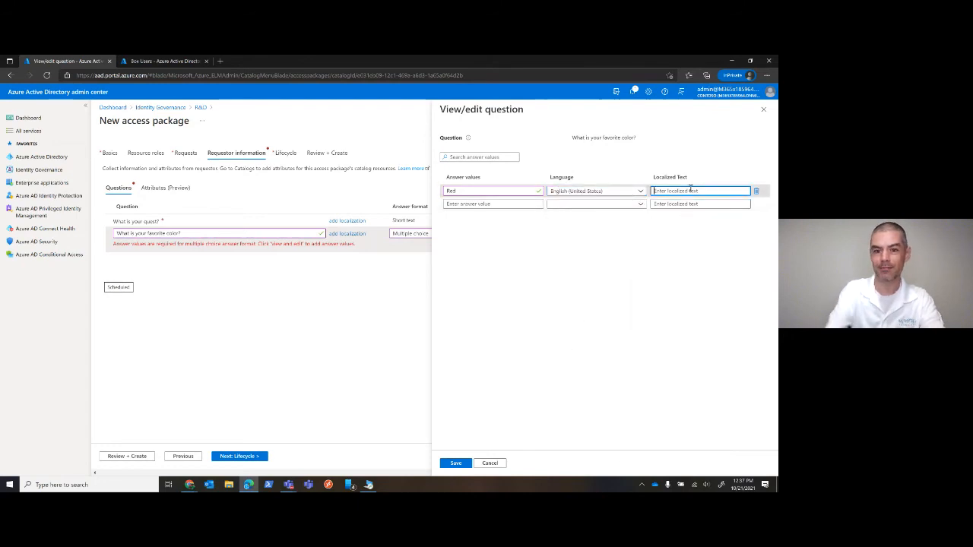
text(Red)
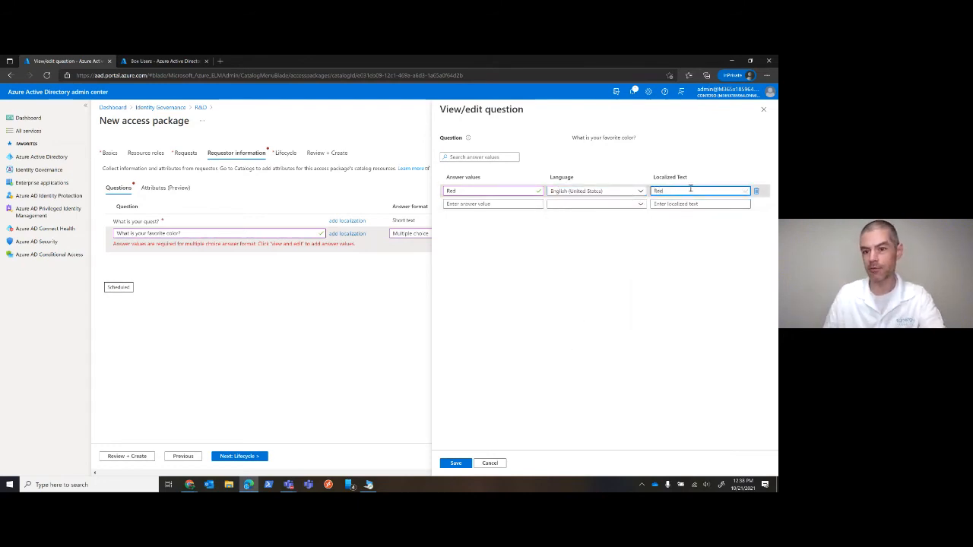
Add the answer value Green with English (United States) and localized text Green, and save the question's answer choices
click(533, 206)
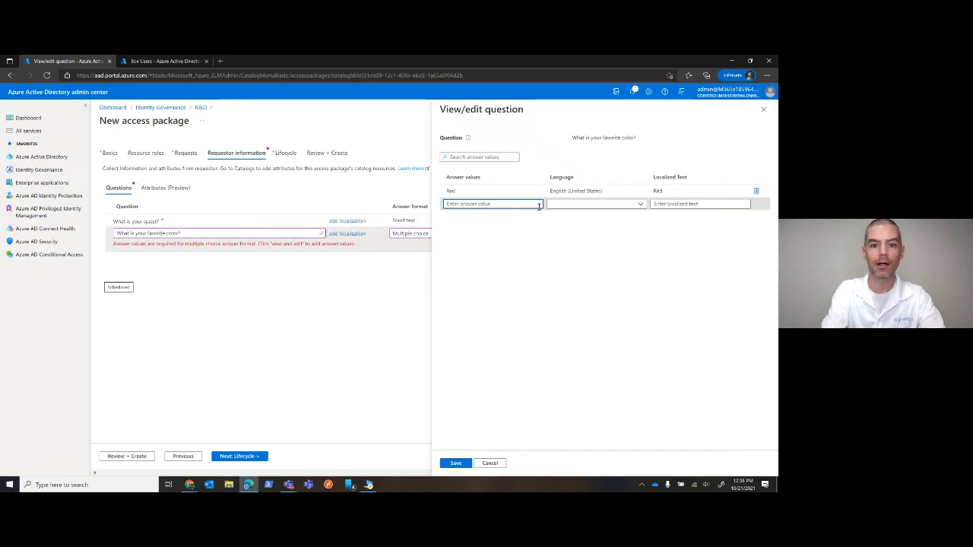
text(Green)
key(Tab)
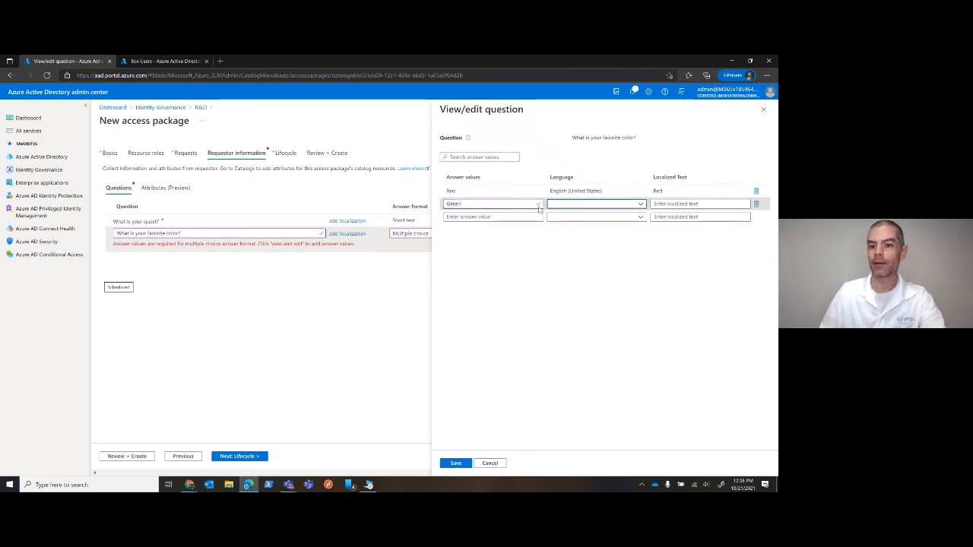
click(574, 207)
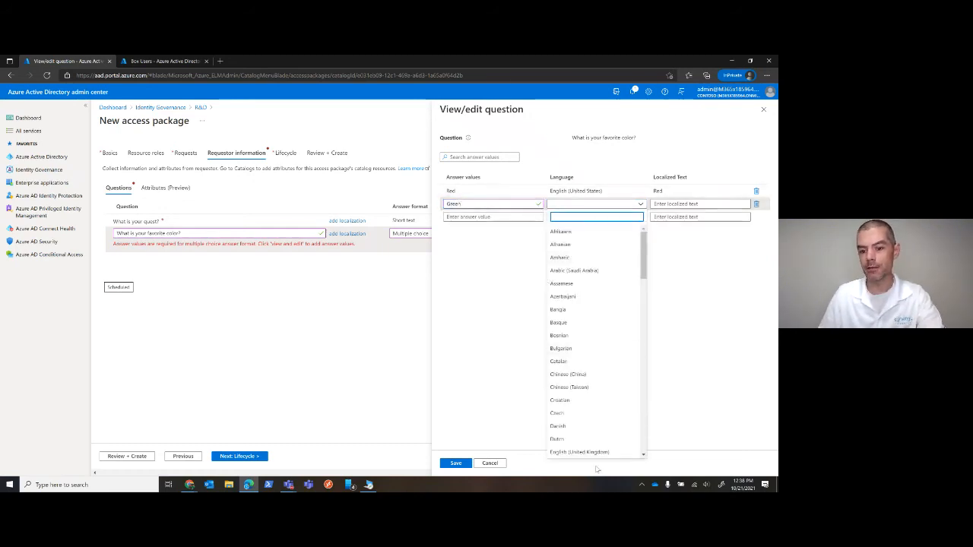
click(582, 426)
click(708, 203)
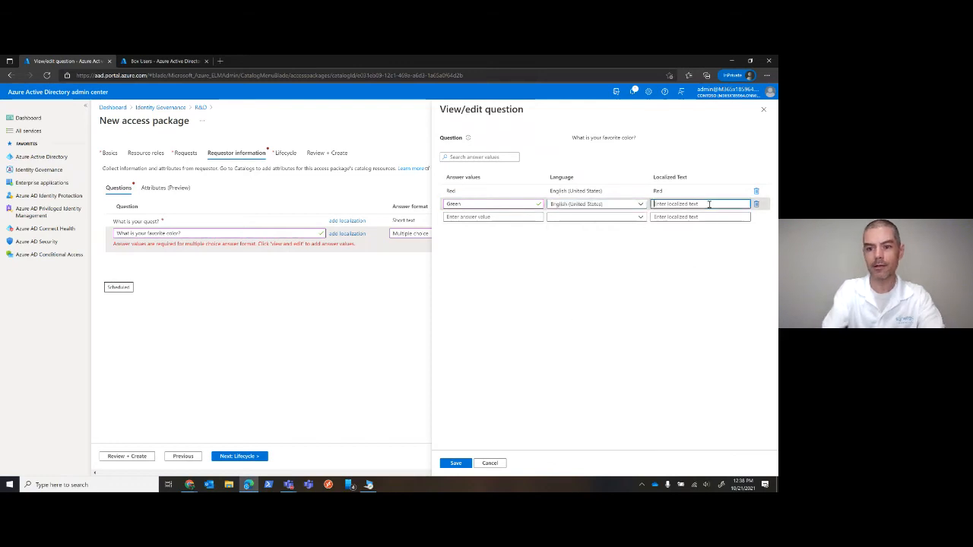
text(Green)
click(455, 463)
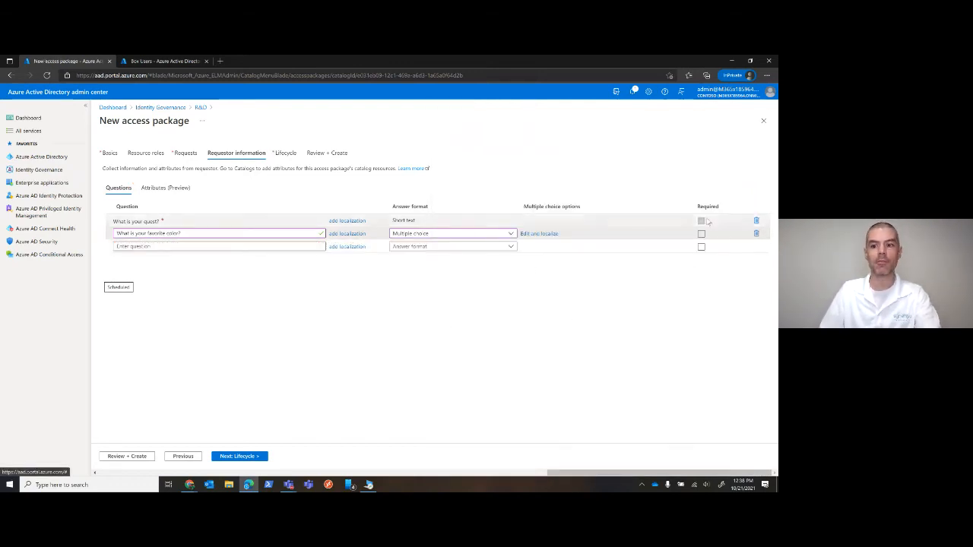
Make the favorite color question required and add the required Short text question "What is the velocity of an unladen swallow?"
click(701, 234)
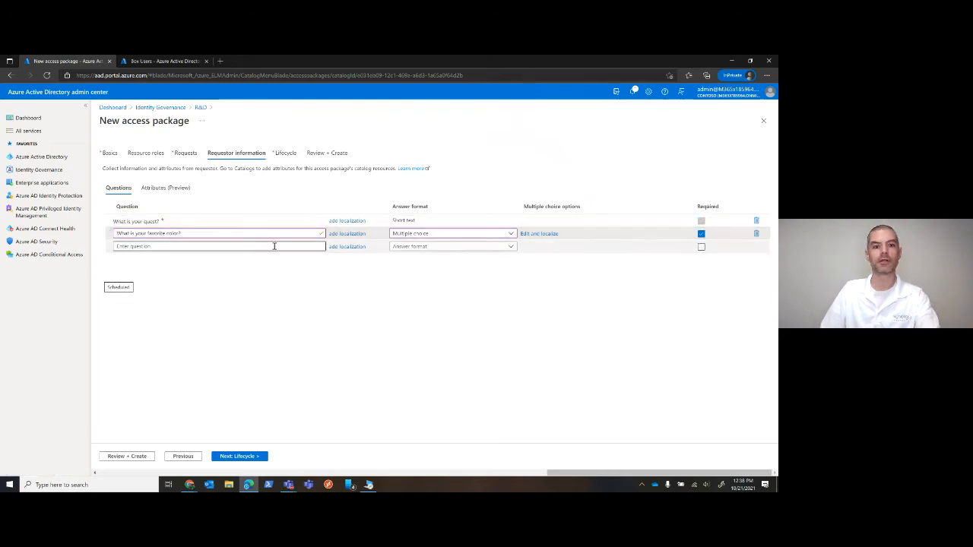
click(247, 246)
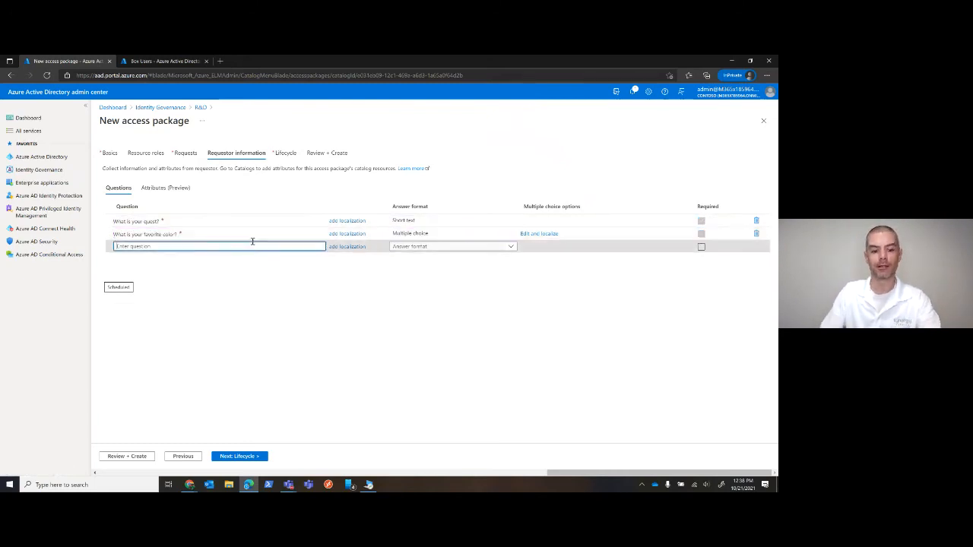
text(What is th)
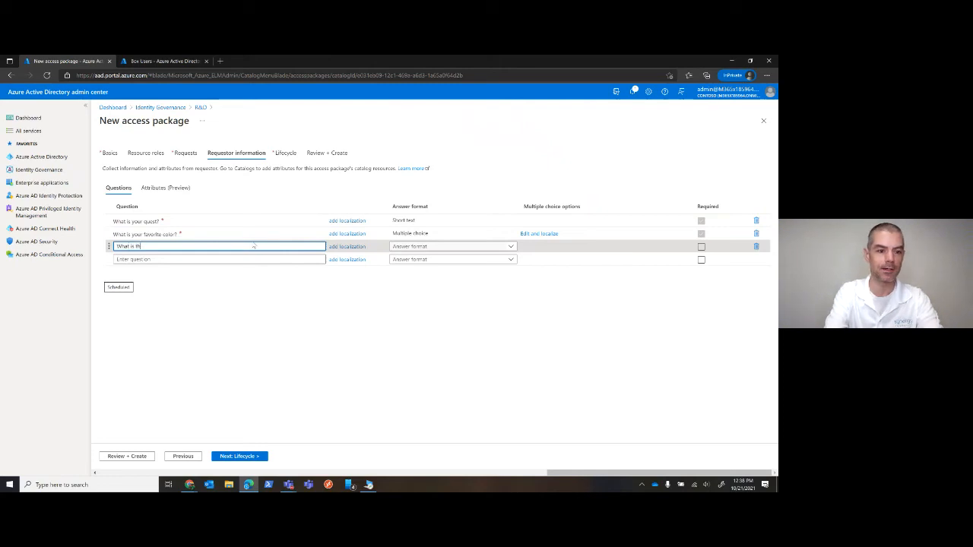
text(e air)
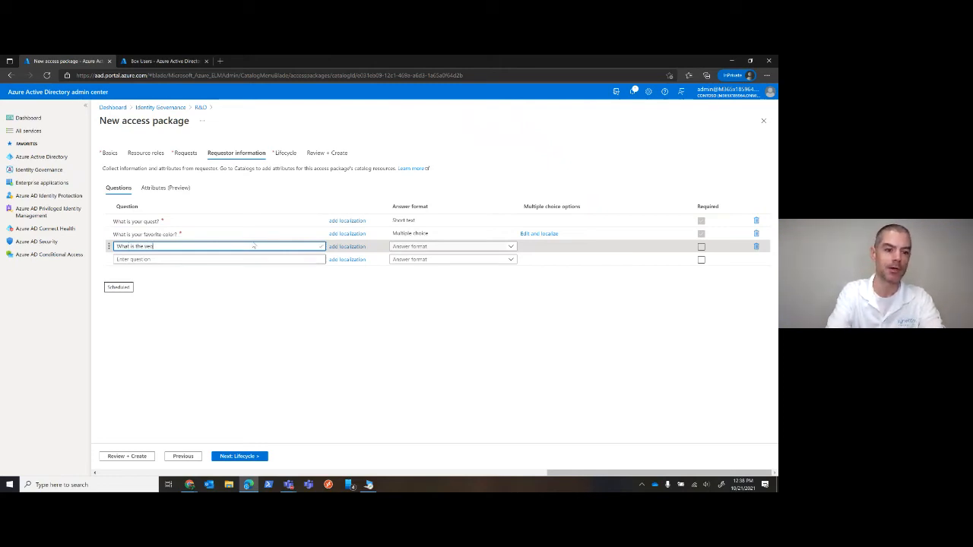
text(city o)
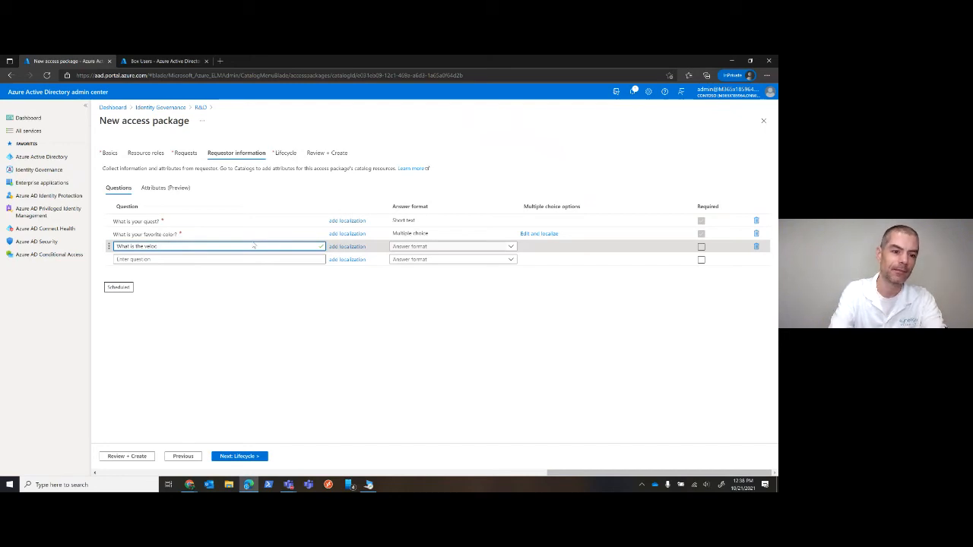
text(y of an unlade)
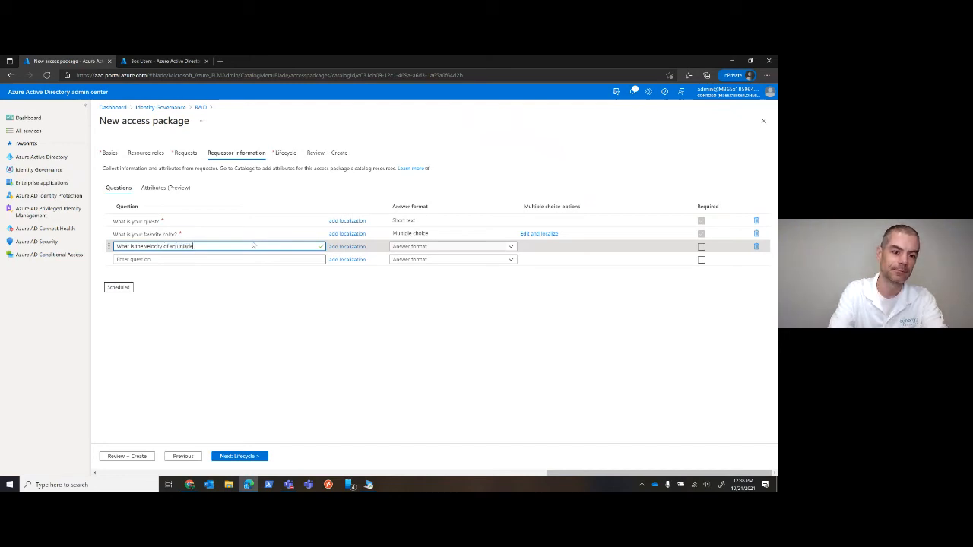
text(n swallow?)
click(414, 247)
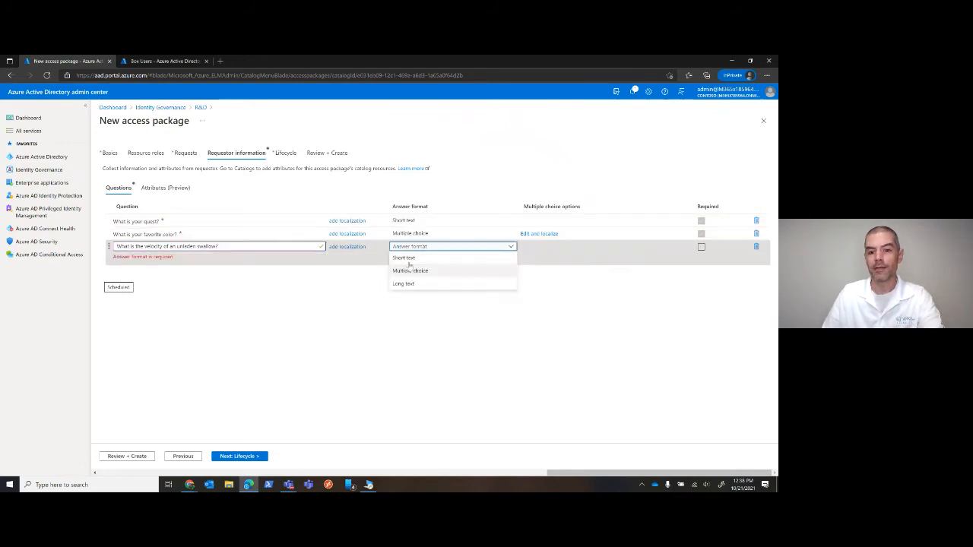
click(406, 259)
click(701, 246)
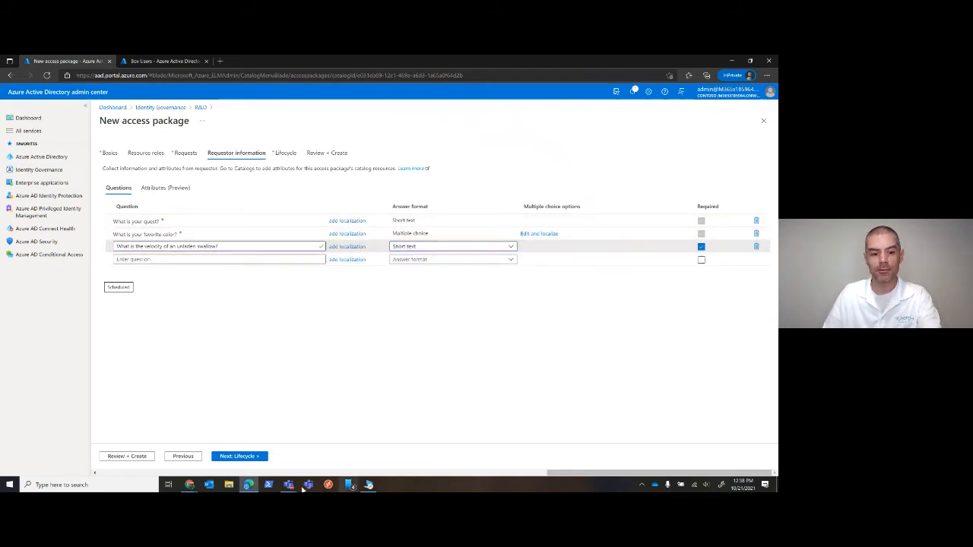
Set the access package assignments to expire after 45 days and allow users to extend access
click(241, 457)
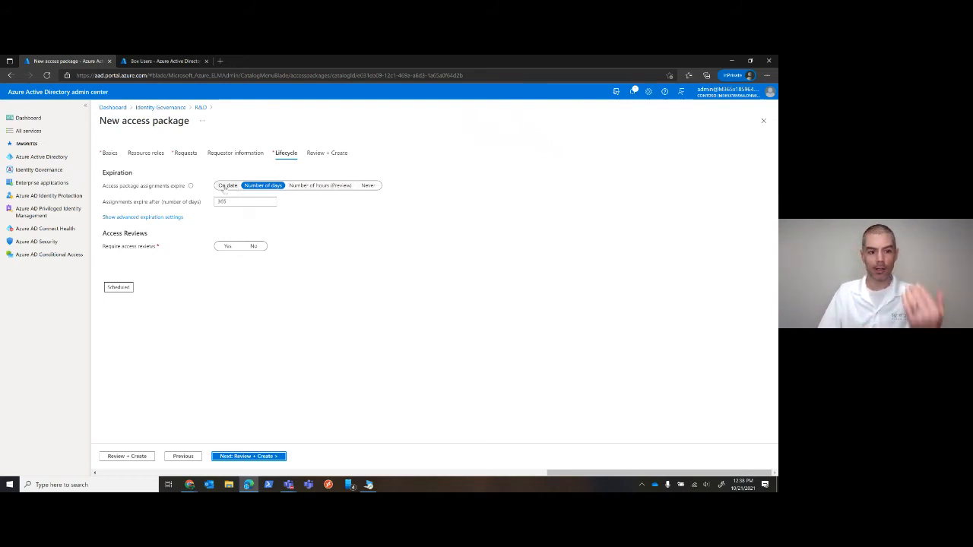
click(226, 187)
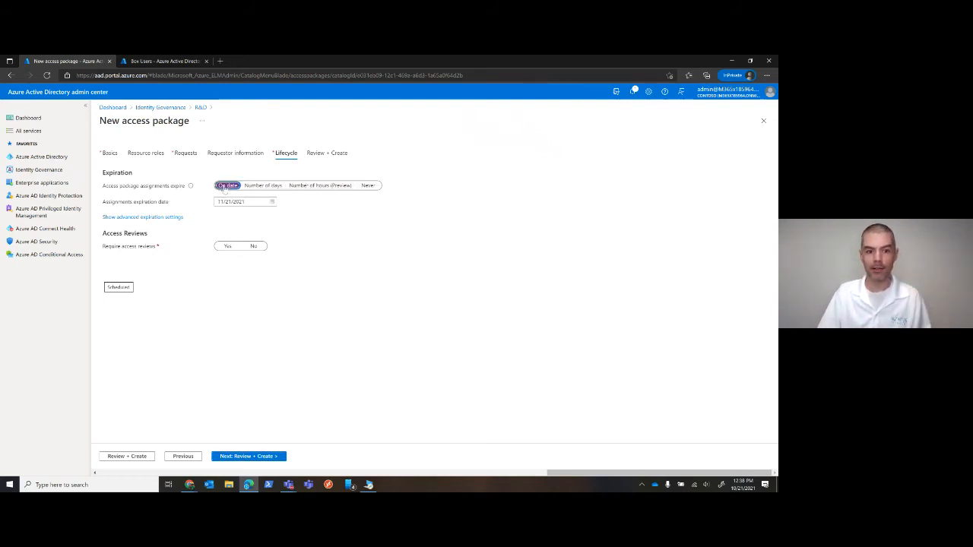
click(268, 186)
text(45)
key(Tab)
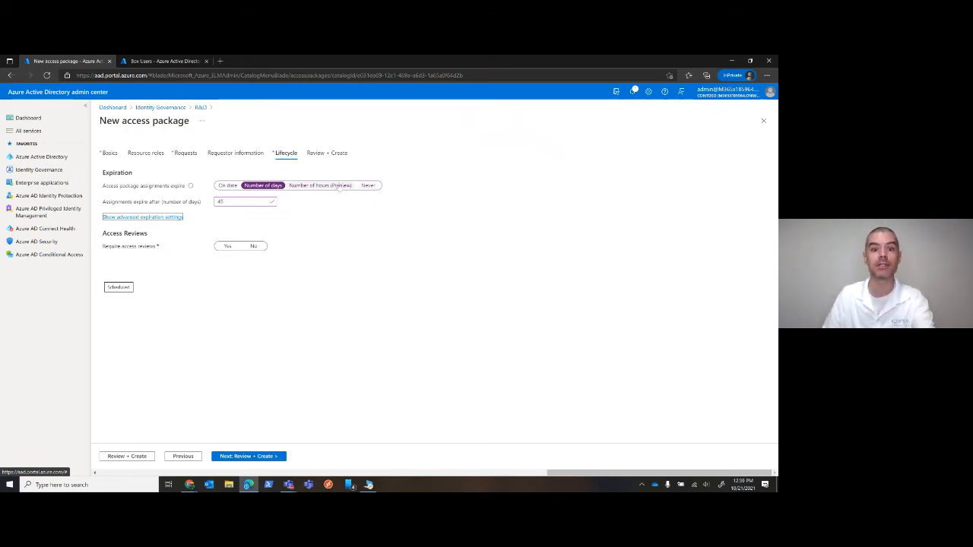
click(138, 218)
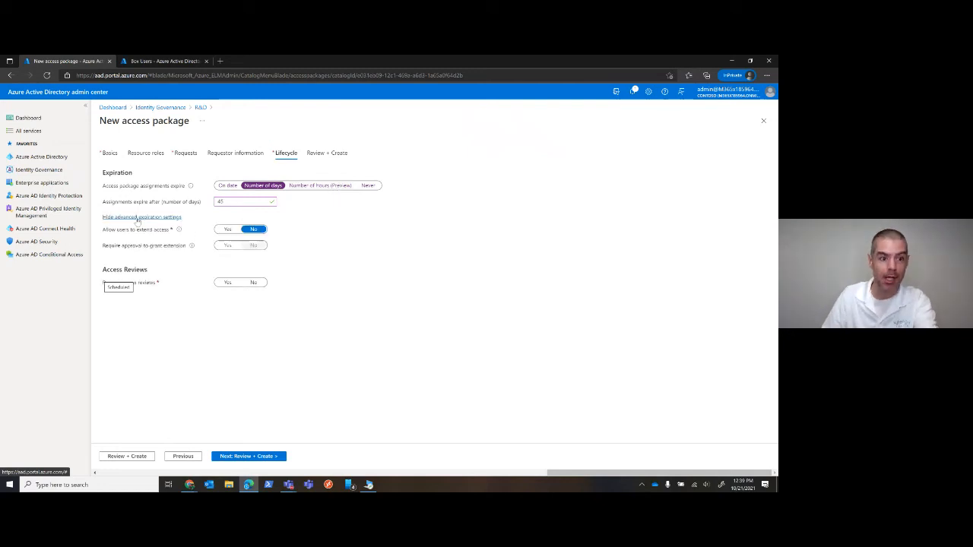
click(227, 230)
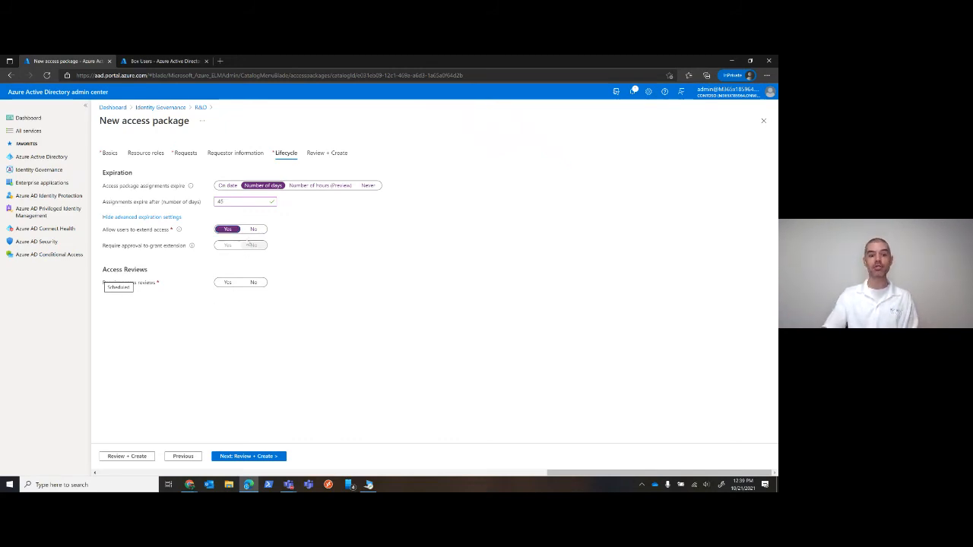
Require access reviews for the package and create the R&D Access Package
click(238, 282)
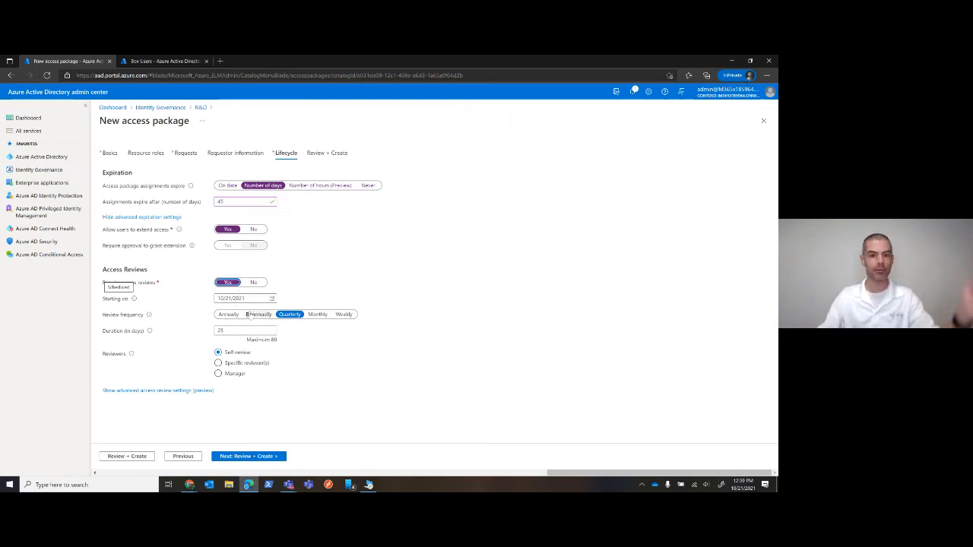
click(242, 456)
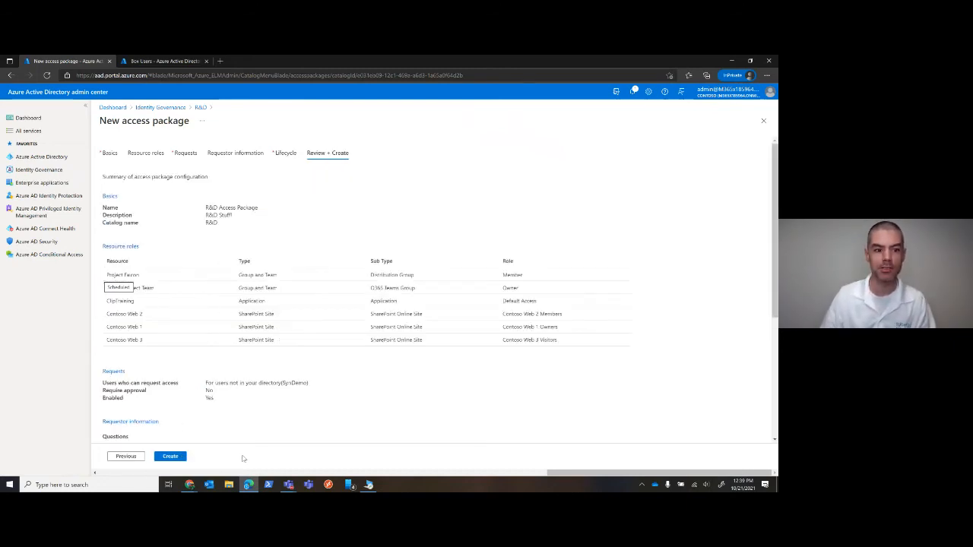
click(175, 456)
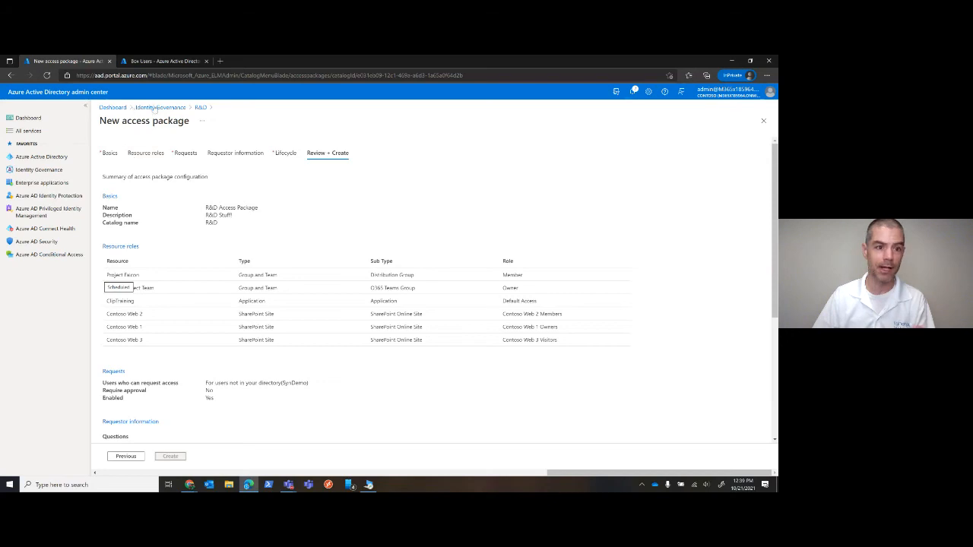
Open the Admin stuff access package and examine its overview, the explanation of the Hidden property and its access reviews
click(161, 108)
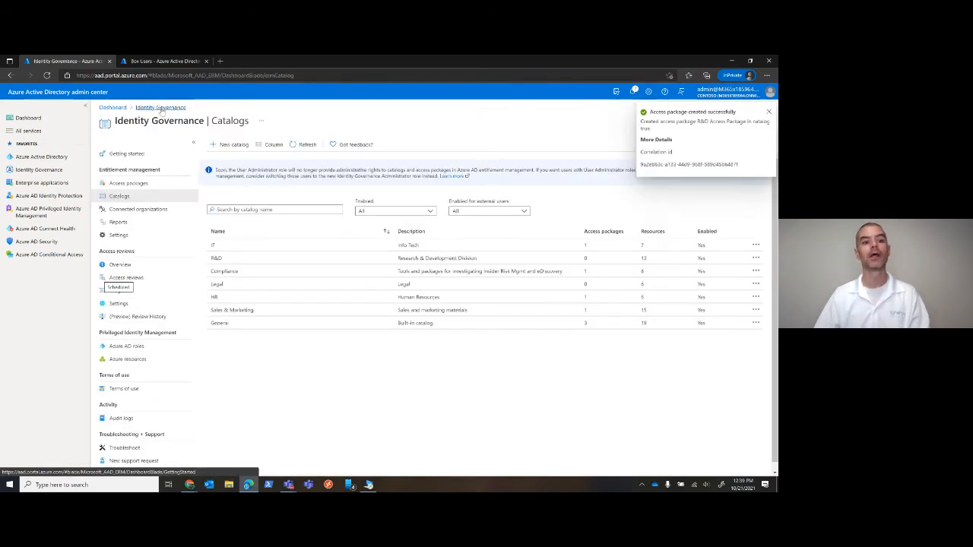
click(125, 184)
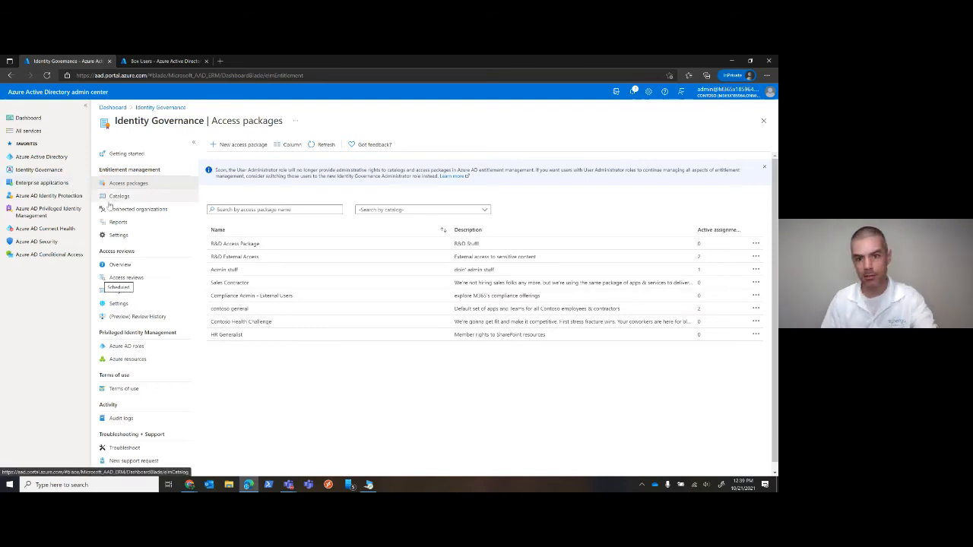
click(225, 269)
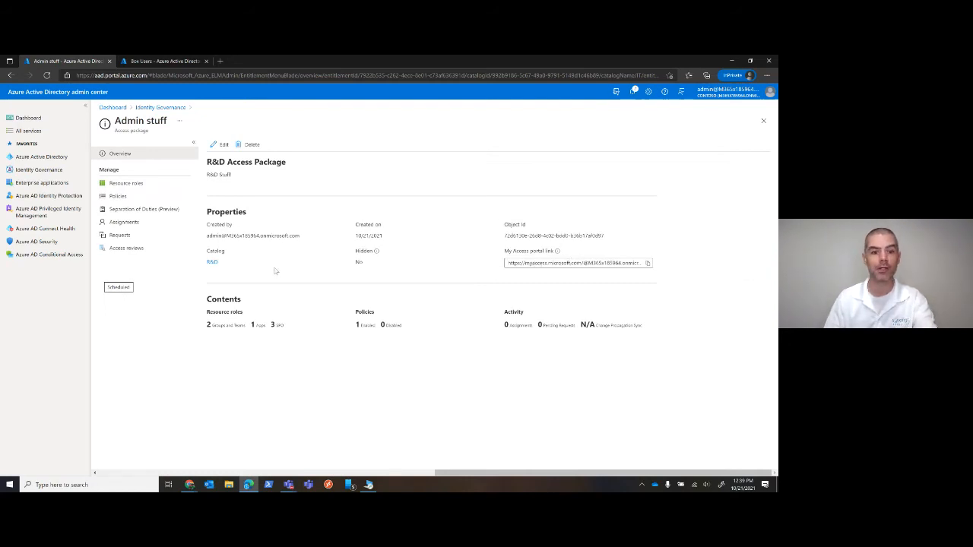
mouse_move(377, 254)
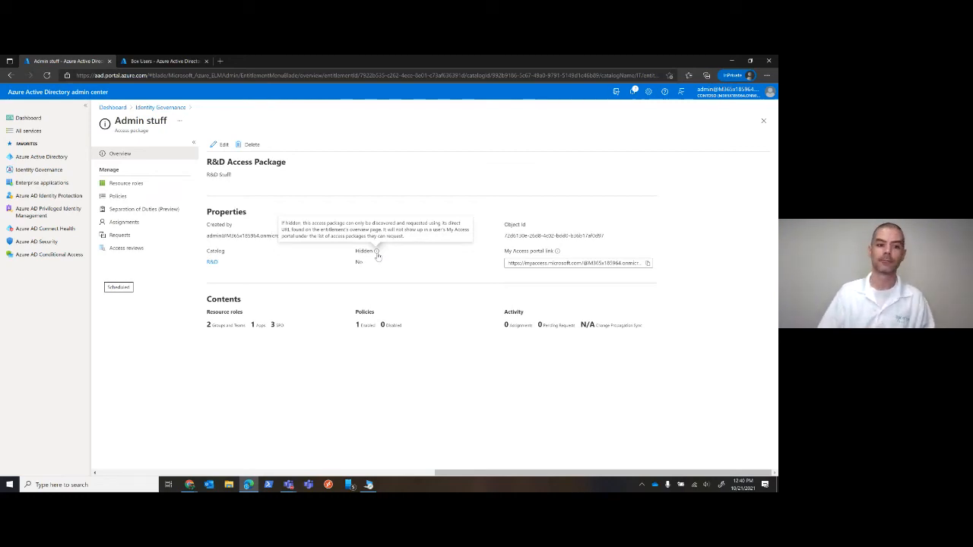
click(125, 248)
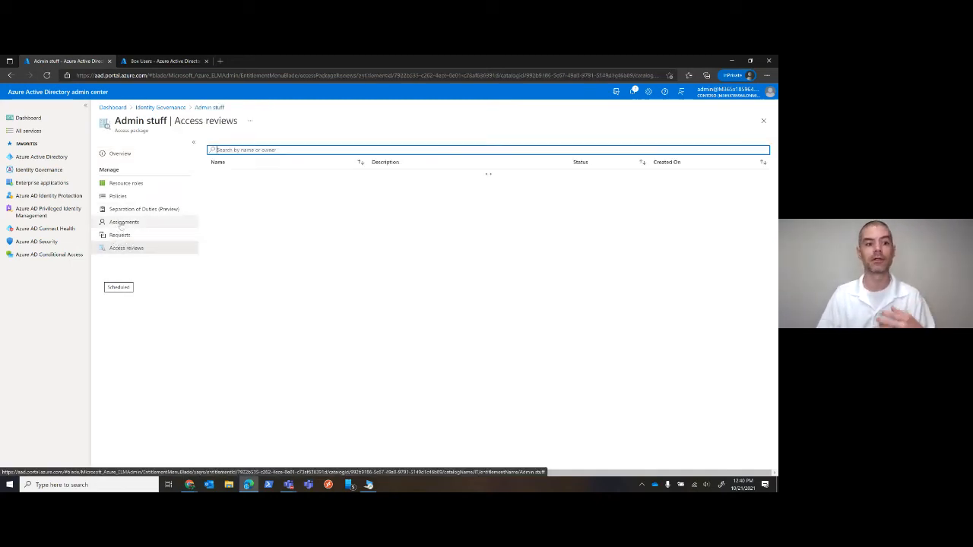
Add Compliance Admin - External Users as an incompatible access package in the Separation of Duties settings of Admin stuff
click(126, 211)
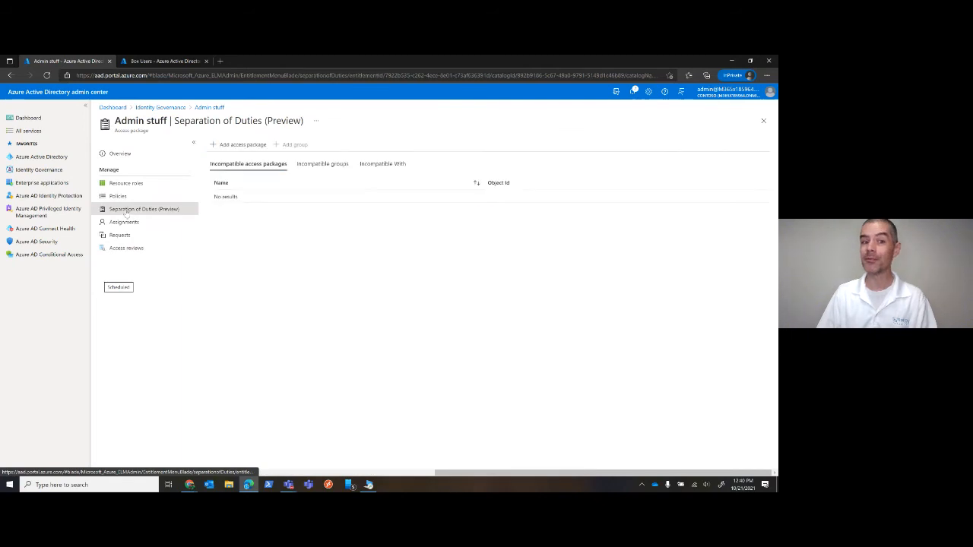
click(251, 145)
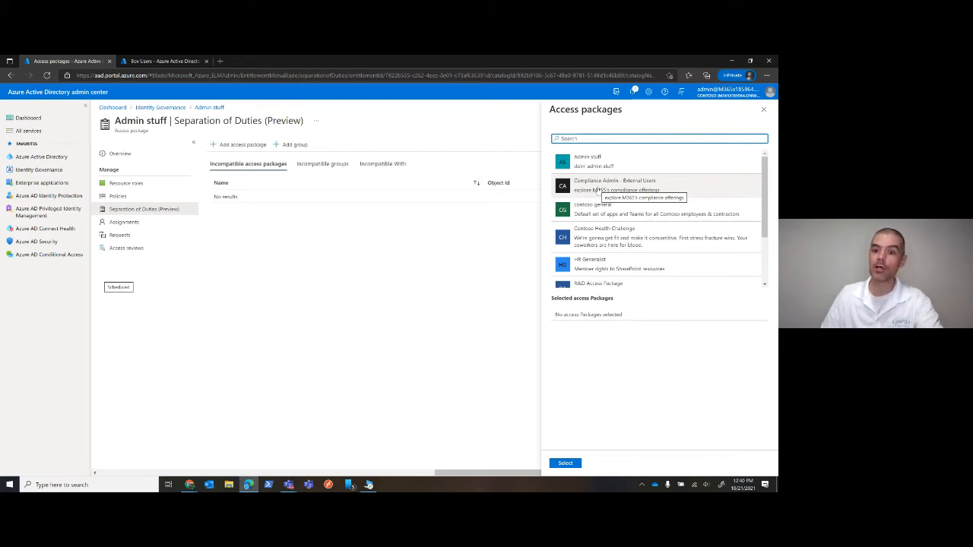
click(597, 190)
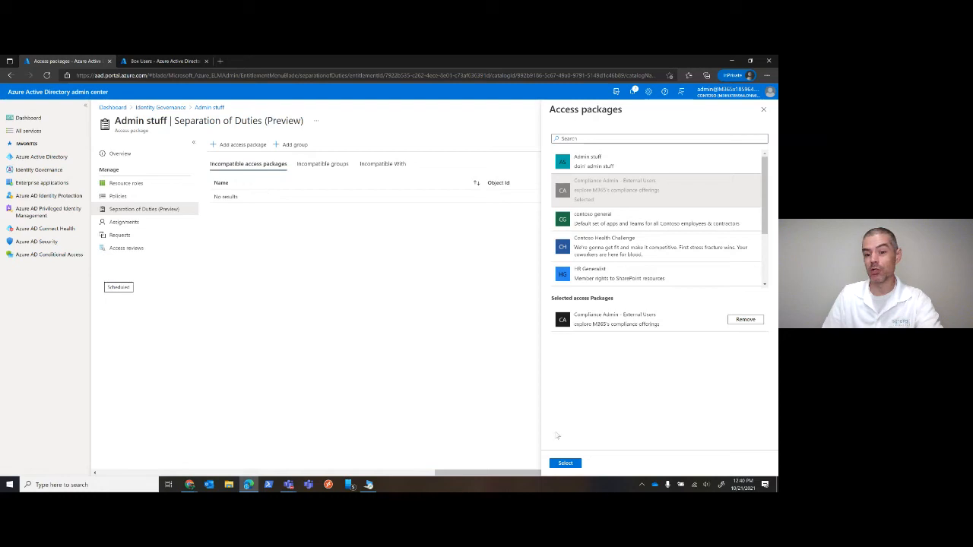
click(565, 461)
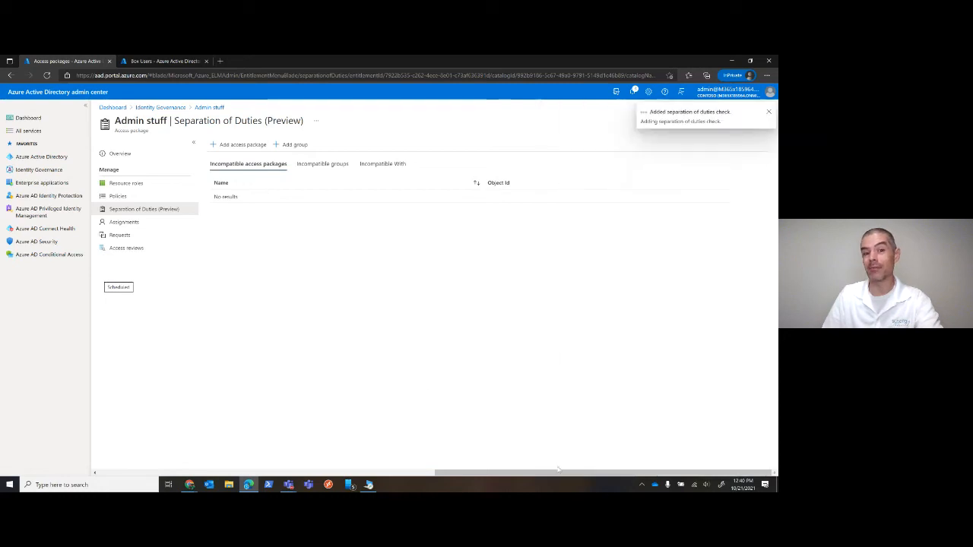
Add the Compliance group as an incompatible group for the Admin stuff access package
click(314, 166)
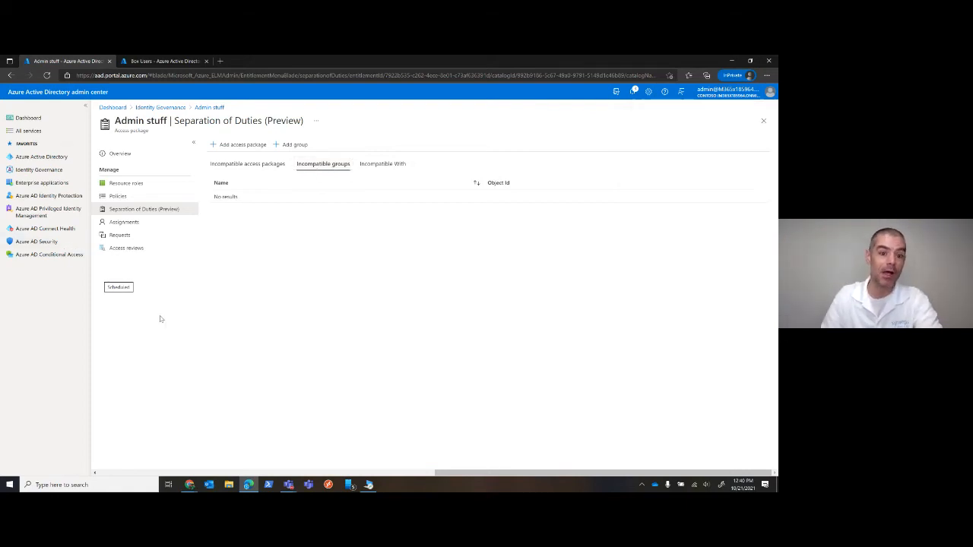
click(290, 146)
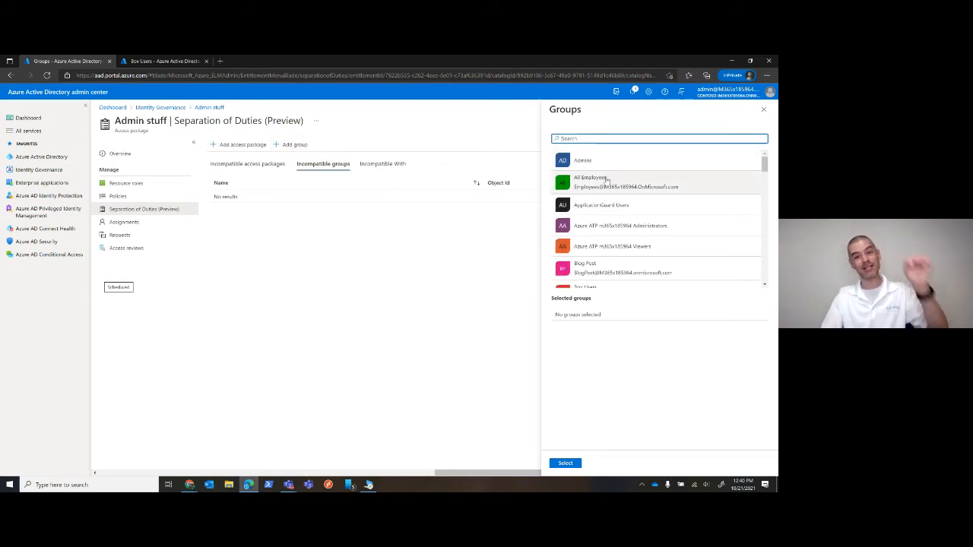
scroll(600, 186, down, 5)
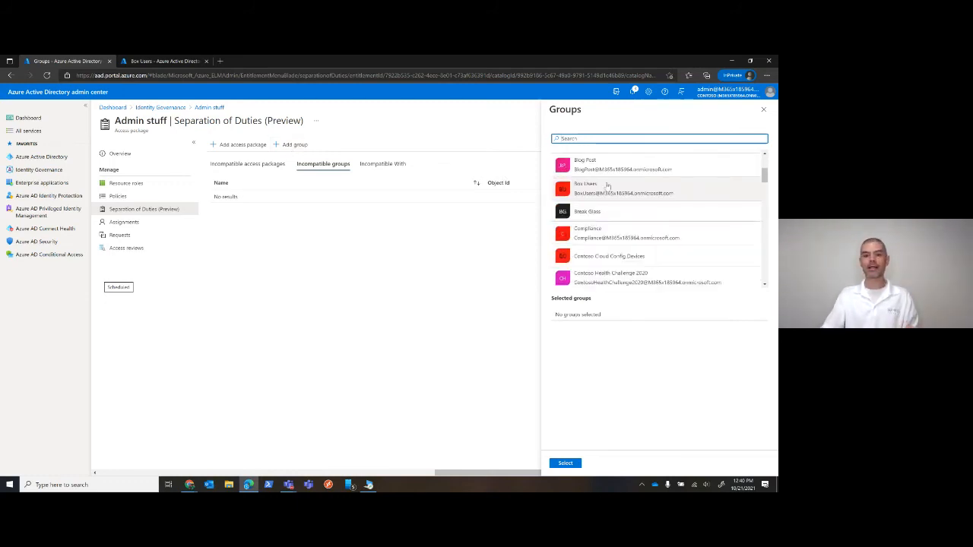
click(605, 188)
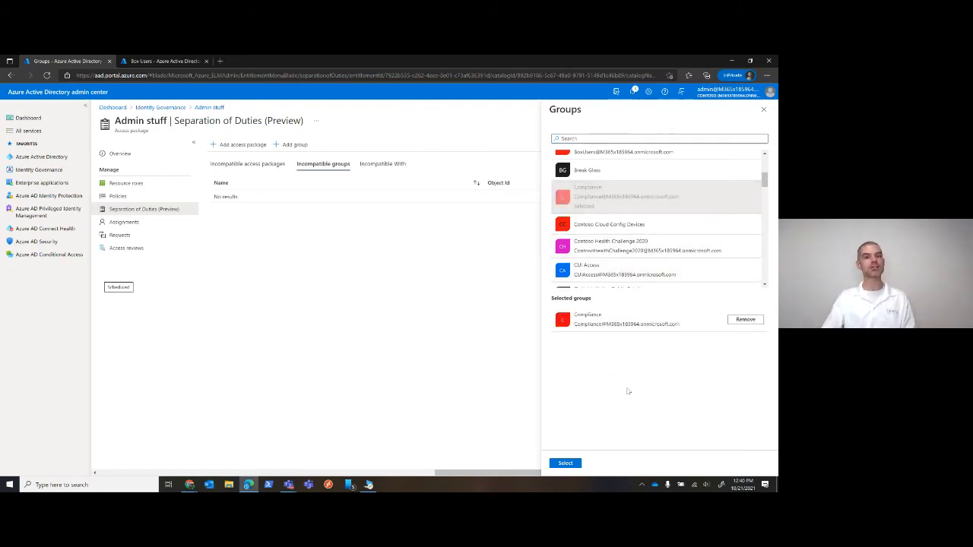
click(562, 464)
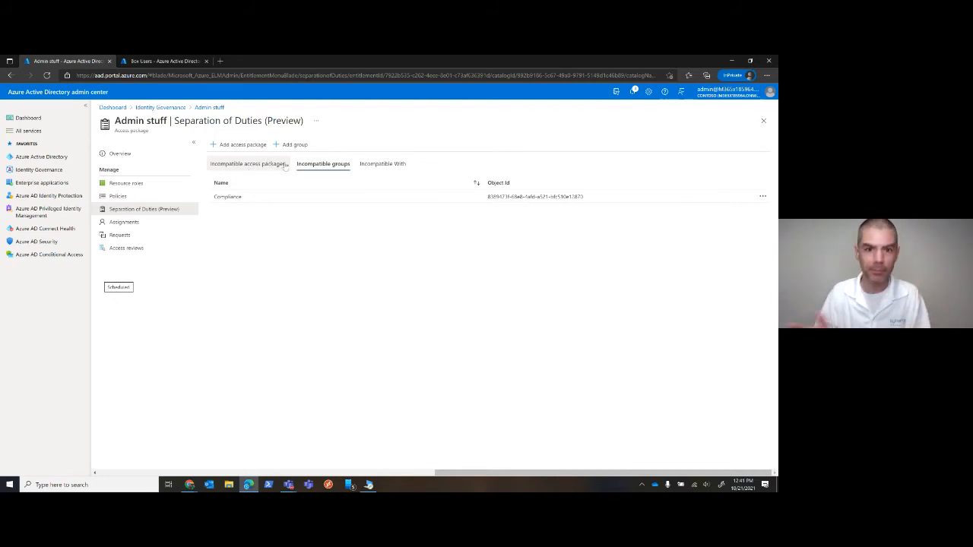
Compare the details of the Initial Policy and the Help Desk Support From Synergy Technical policy of Admin stuff
click(117, 196)
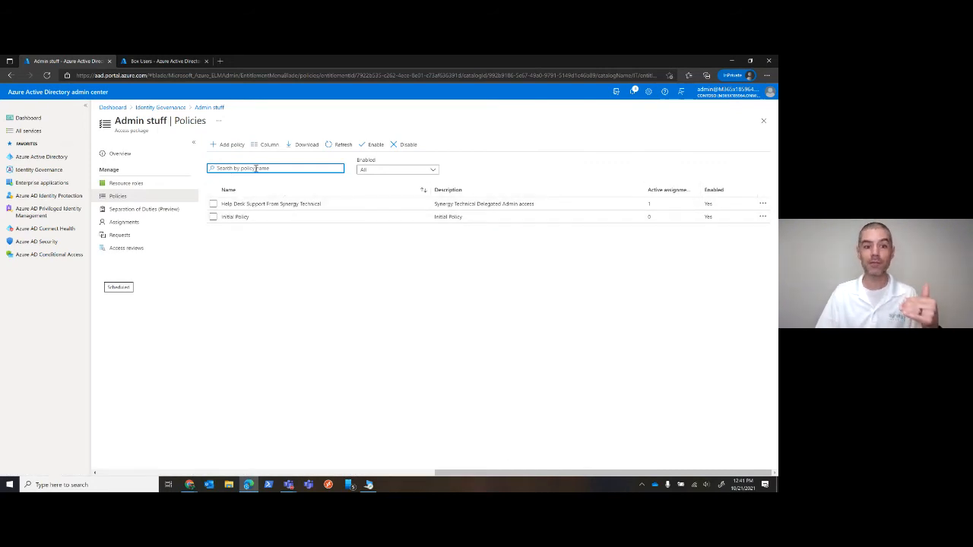
click(250, 217)
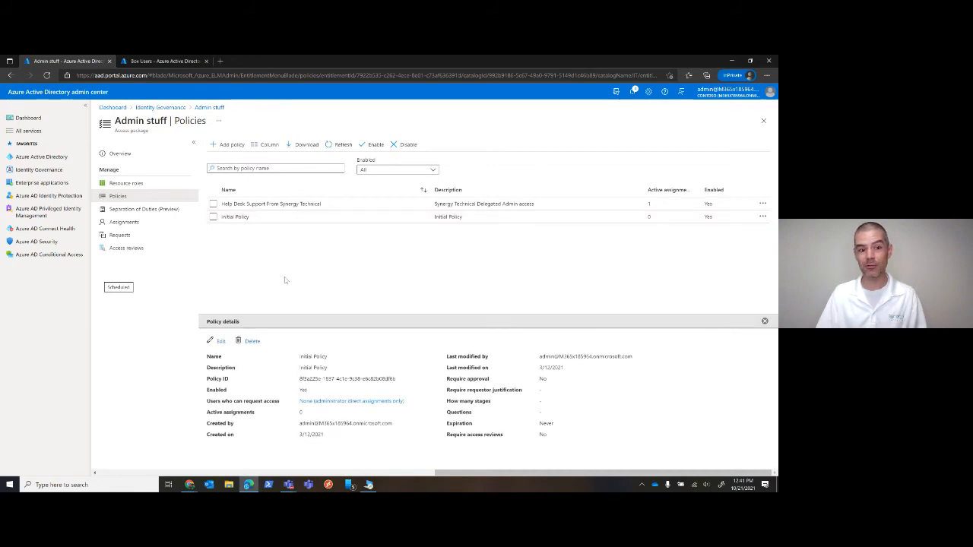
click(272, 204)
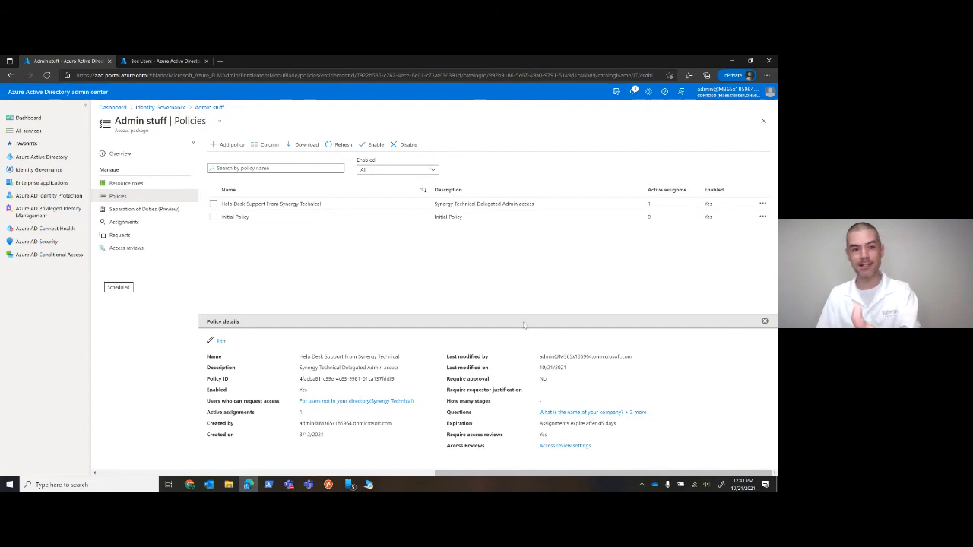
click(321, 225)
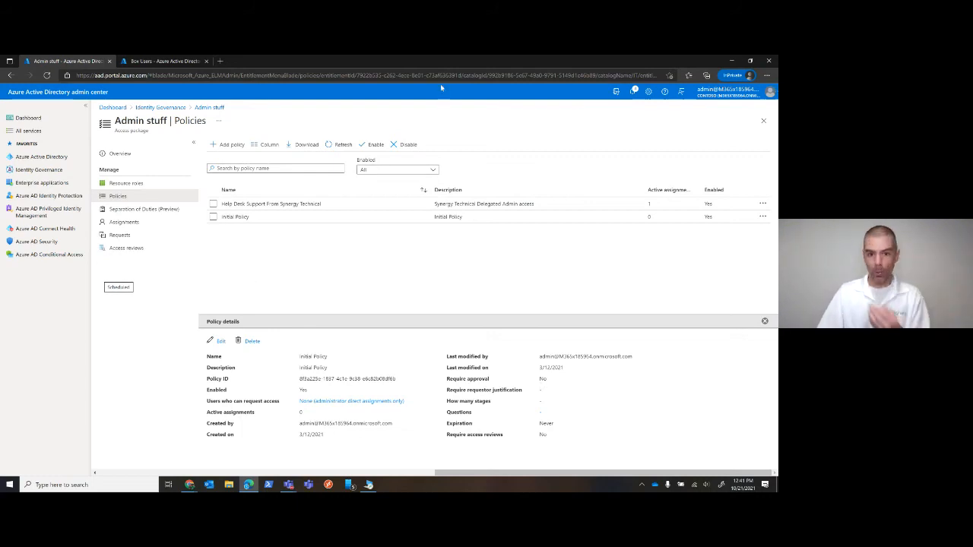
Switch to the My Access portal window showing the request history
click(731, 60)
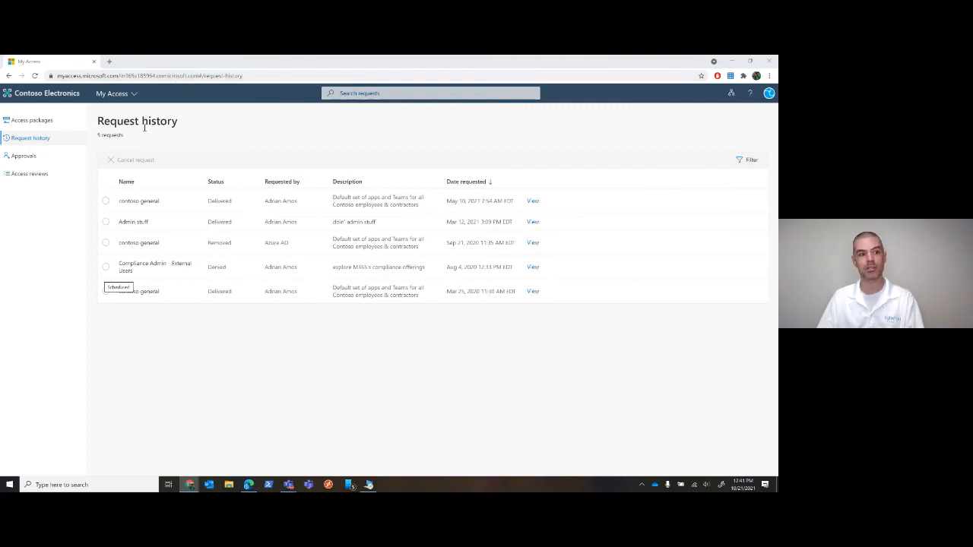
View the available and active access packages and open the details of the active Admin stuff package
click(37, 121)
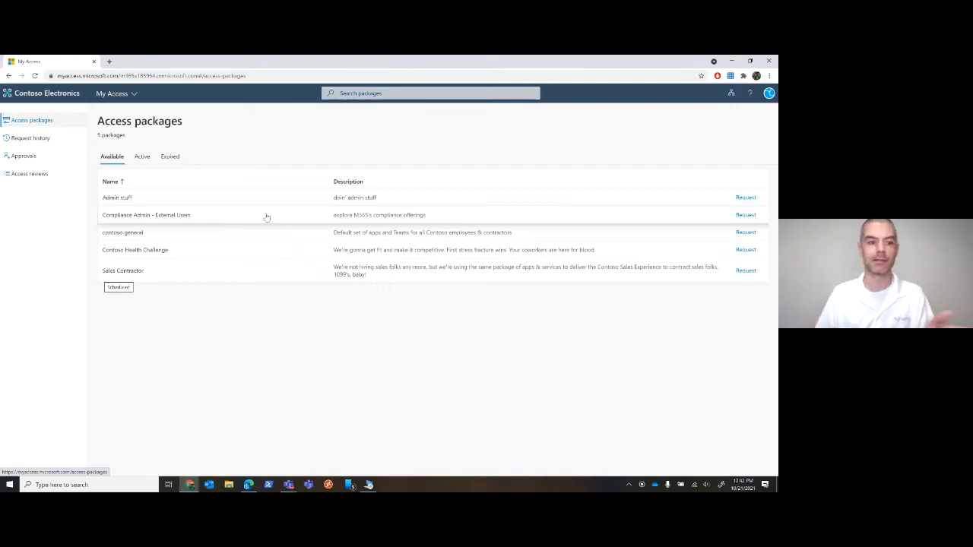
click(144, 162)
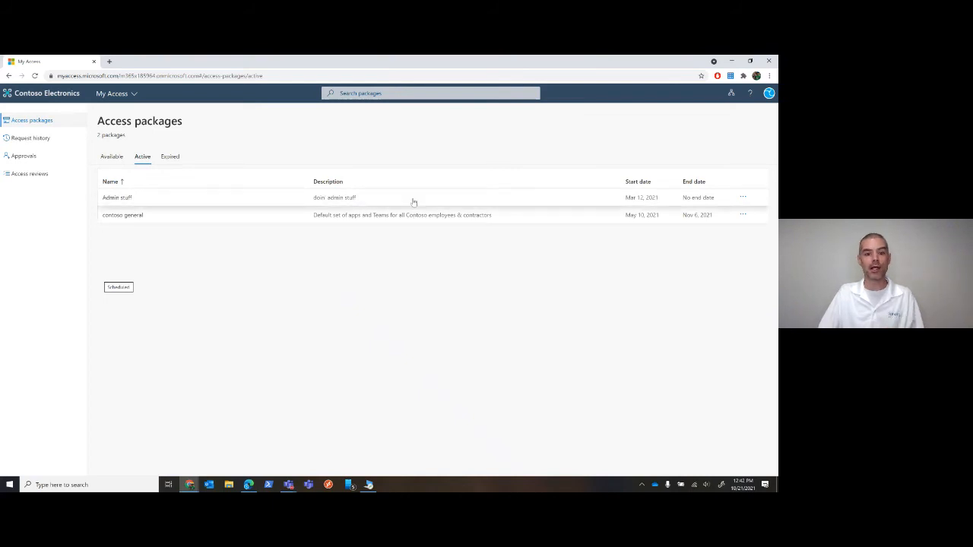
click(350, 199)
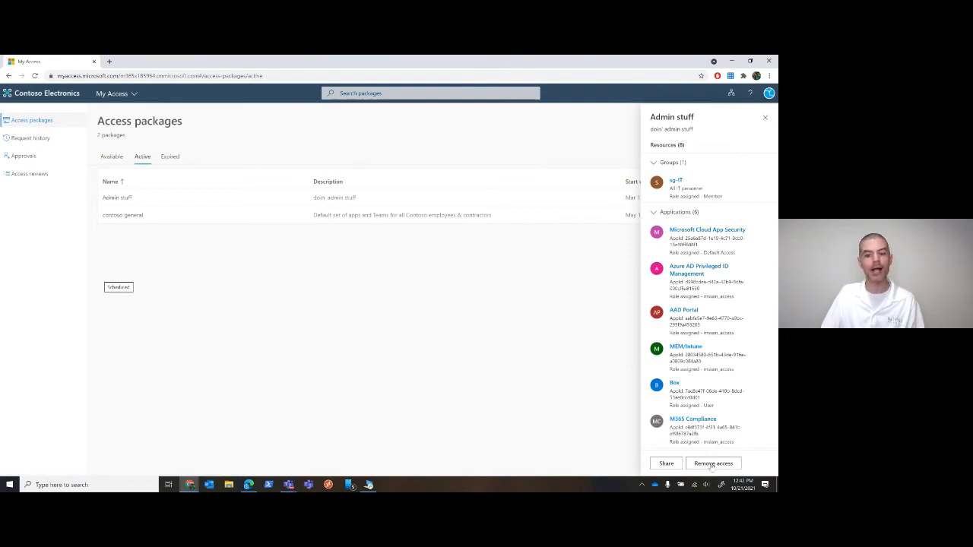
View the expired access packages and open the renewal request for contoso general, then dismiss it
click(173, 158)
click(173, 158)
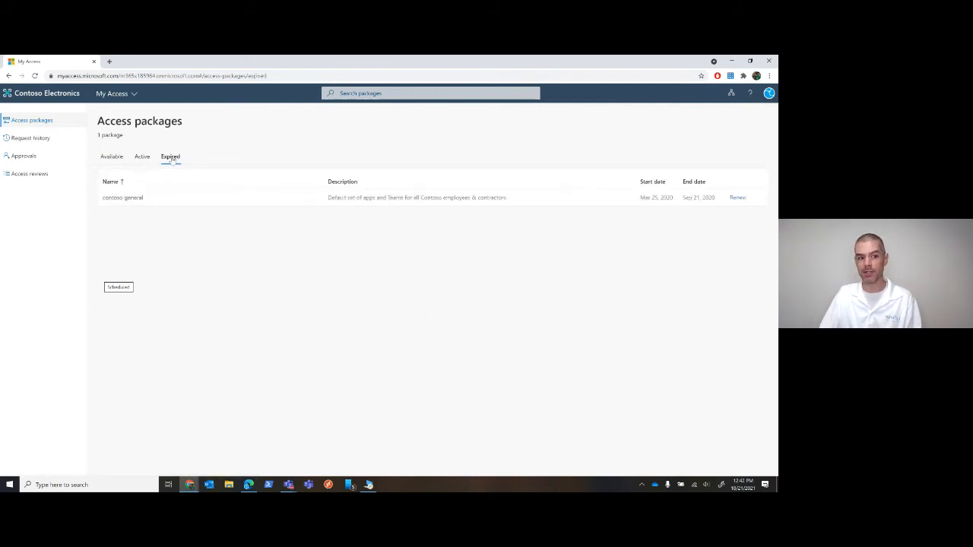
click(737, 197)
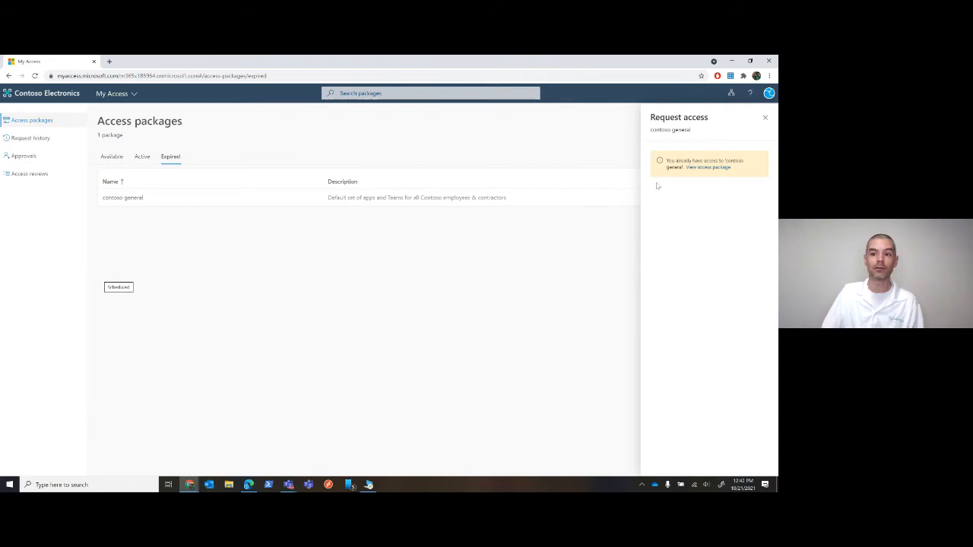
click(766, 120)
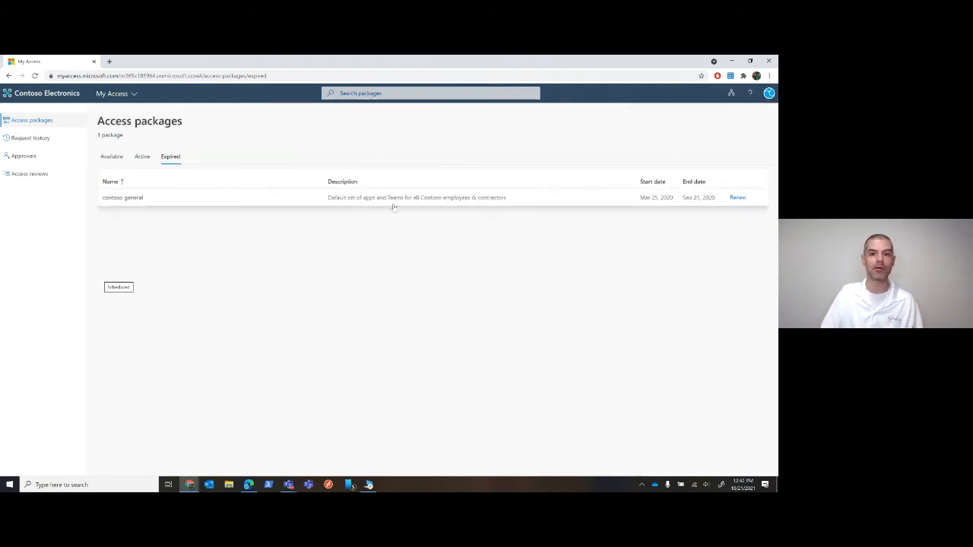
View the details of the Mar 25, 2020 contoso general request in the request history
click(27, 157)
click(28, 139)
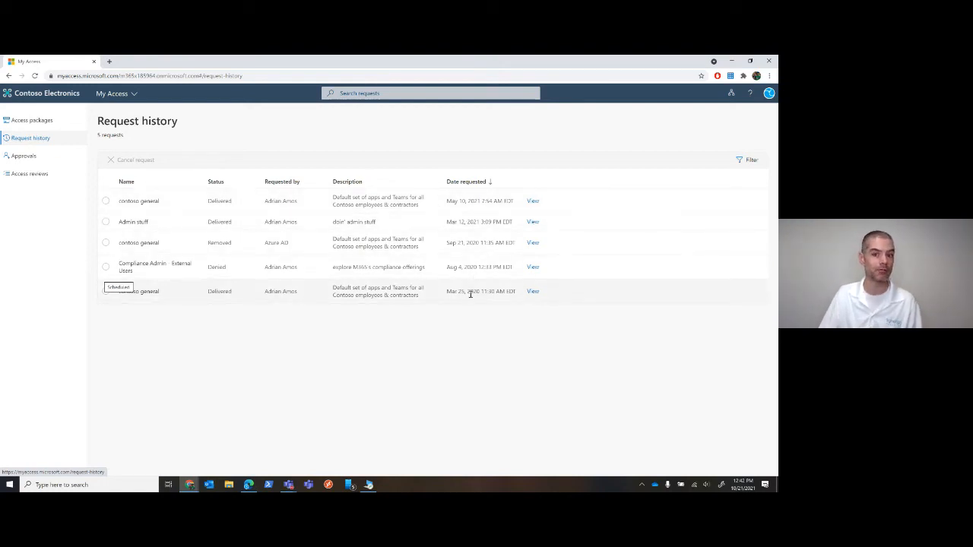
click(533, 292)
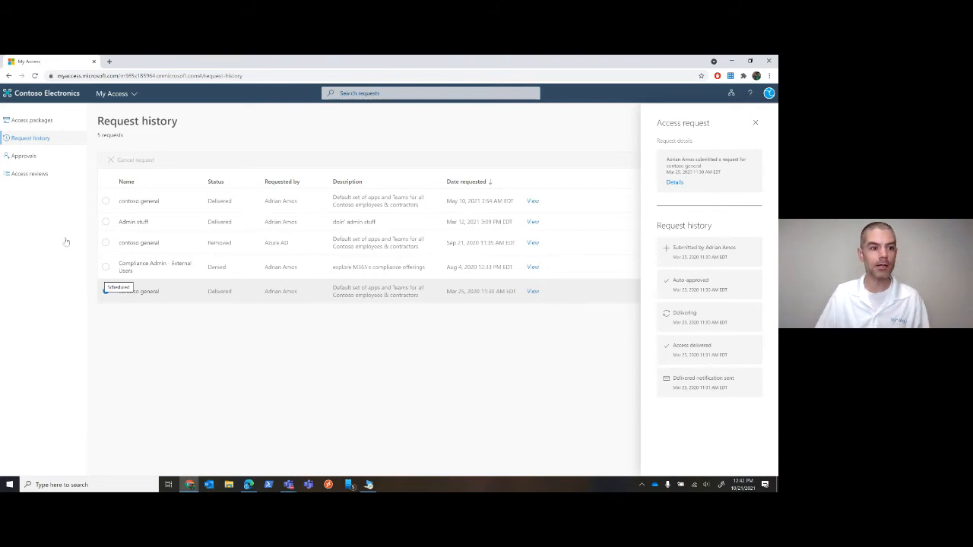
Check the approval history and the access reviews for access packages in My Access
click(28, 157)
click(28, 157)
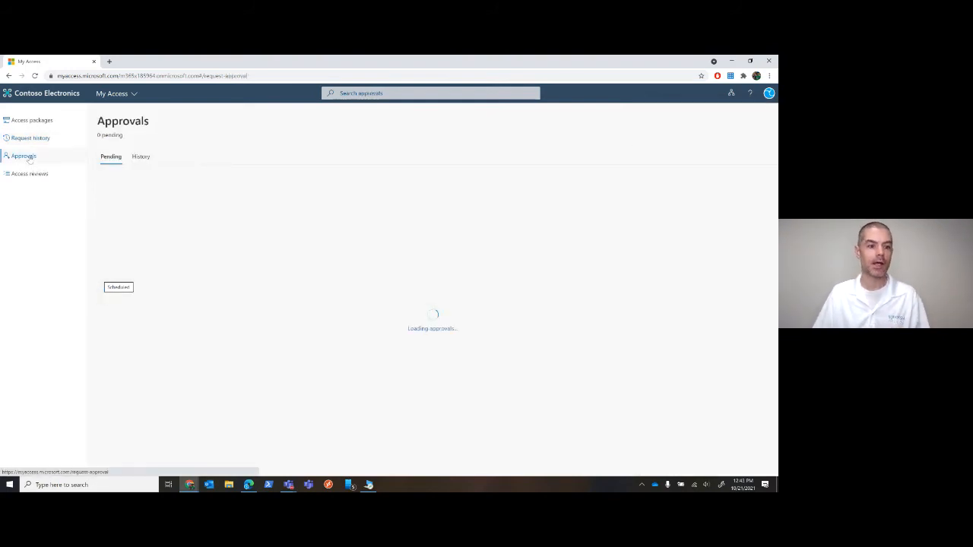
click(141, 157)
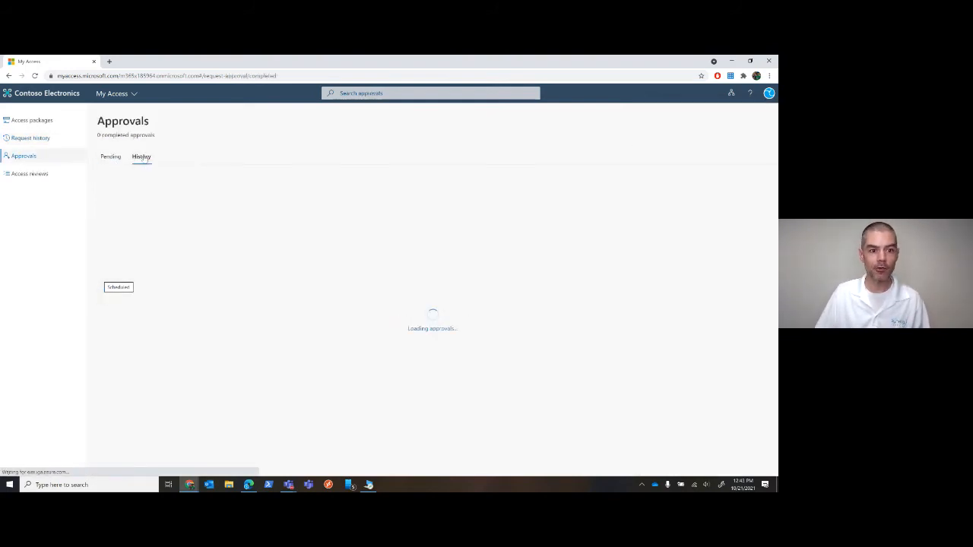
click(34, 174)
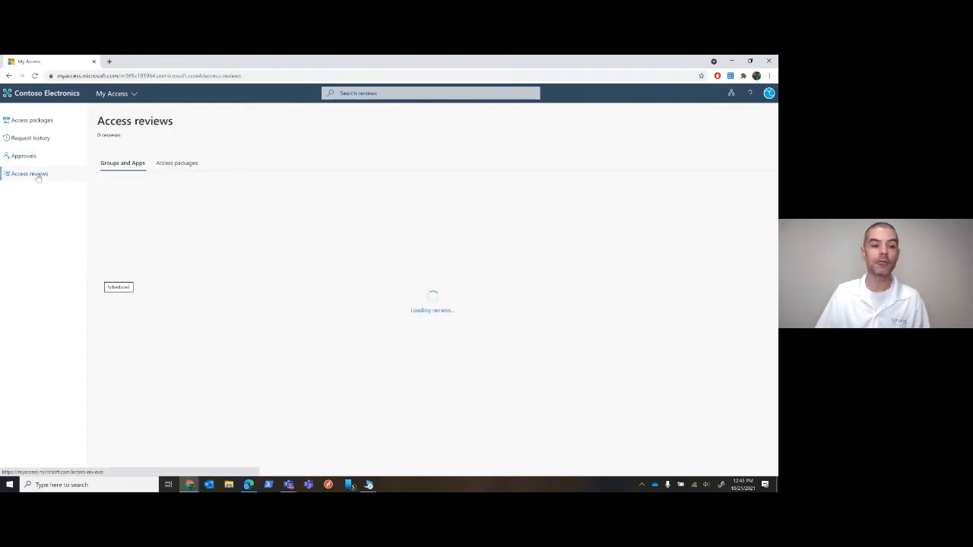
click(177, 162)
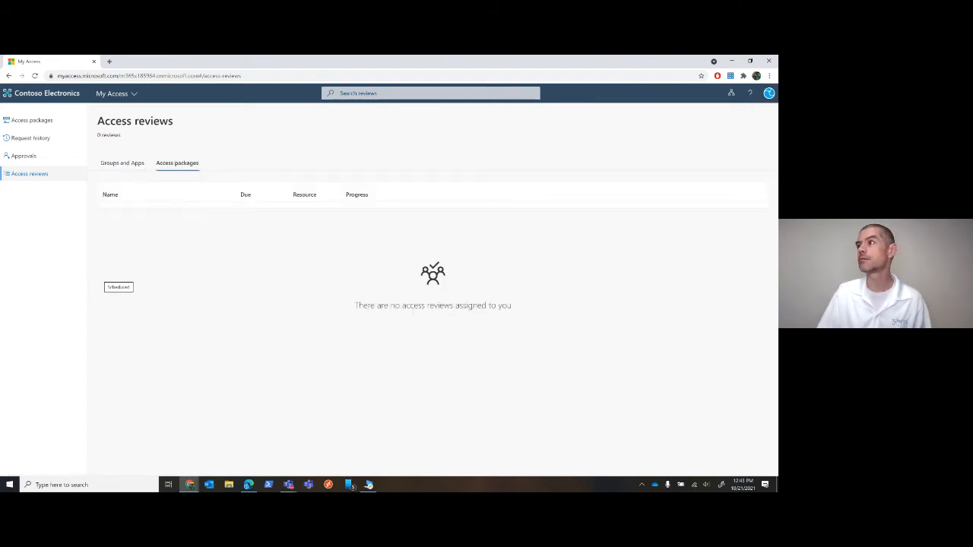
In the incognito My Access window, open the Security Immersion guest access review and choose the recommended Deny decision for the first listed guest
drag(777, 179, 309, 59)
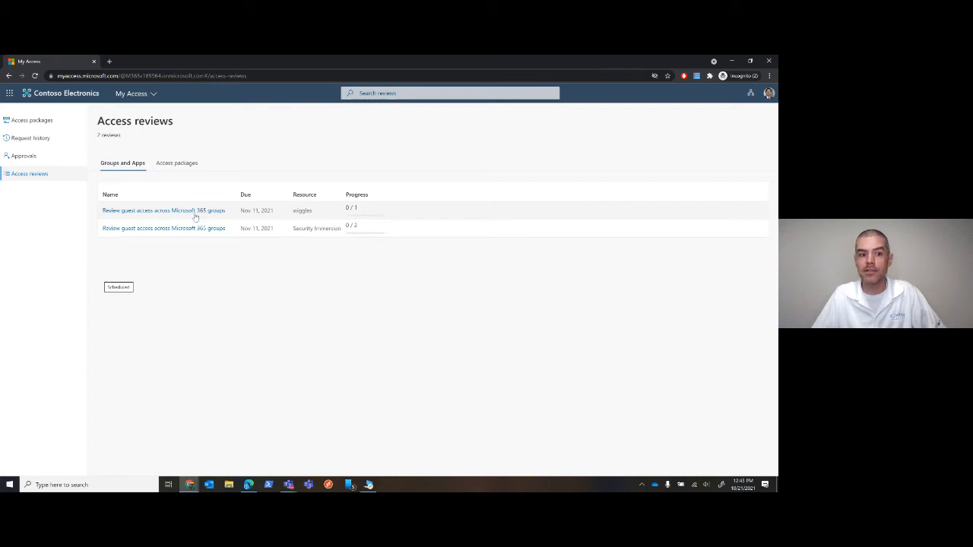
click(150, 229)
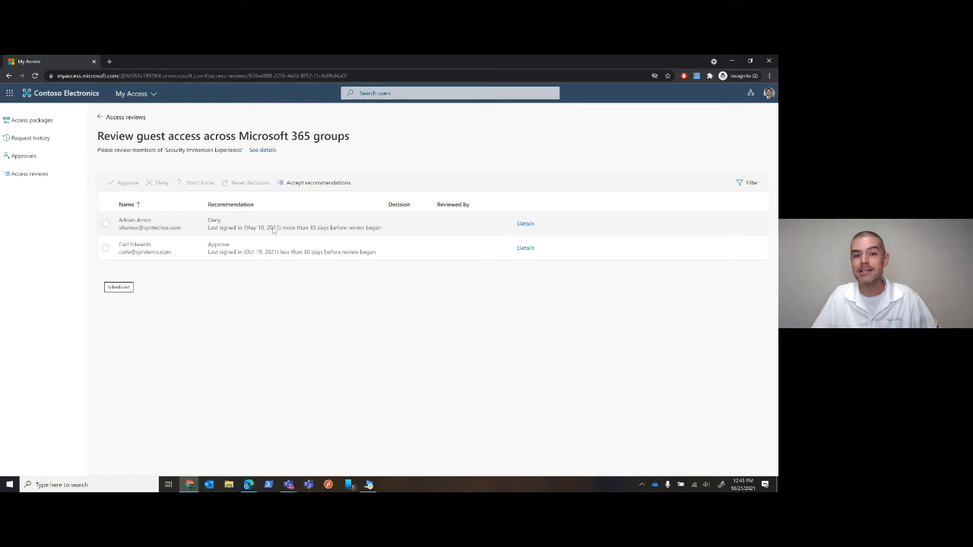
click(525, 224)
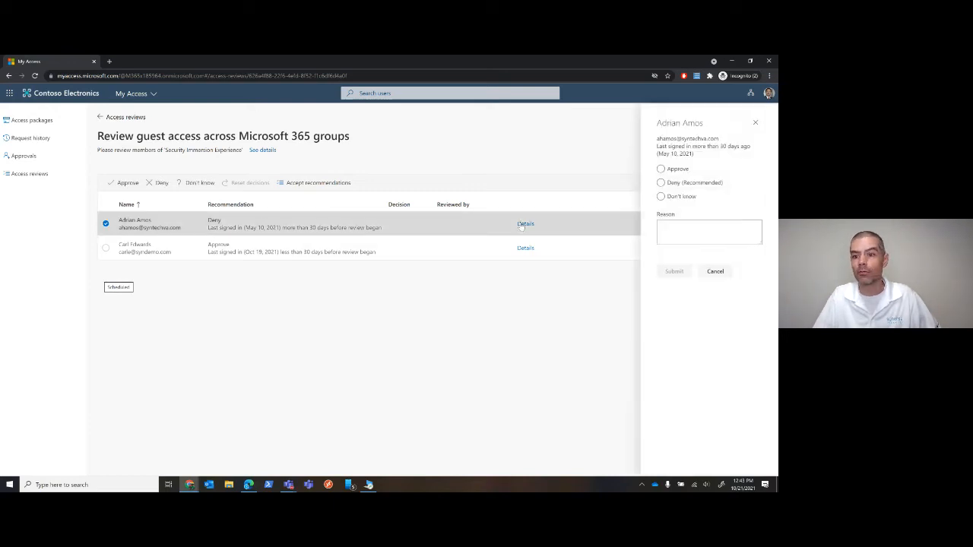
click(660, 183)
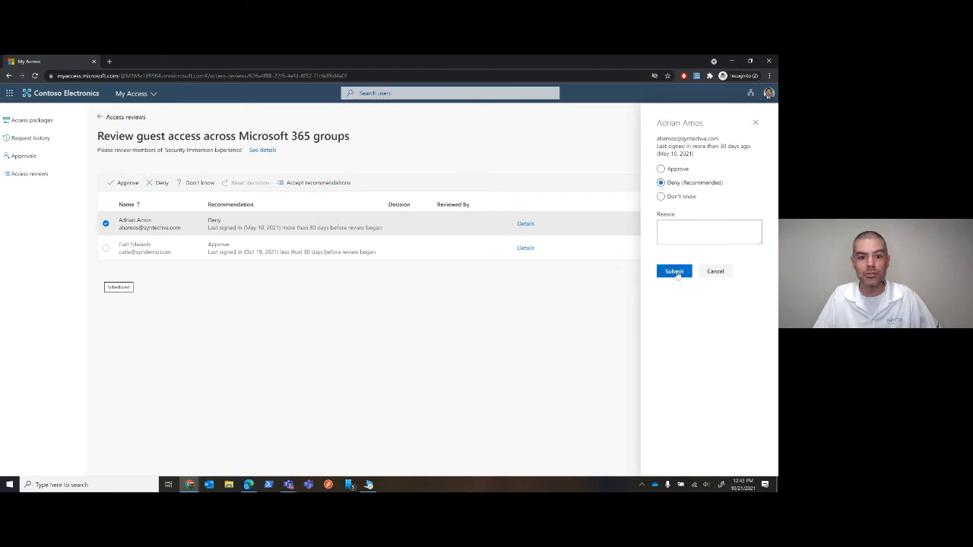
click(676, 272)
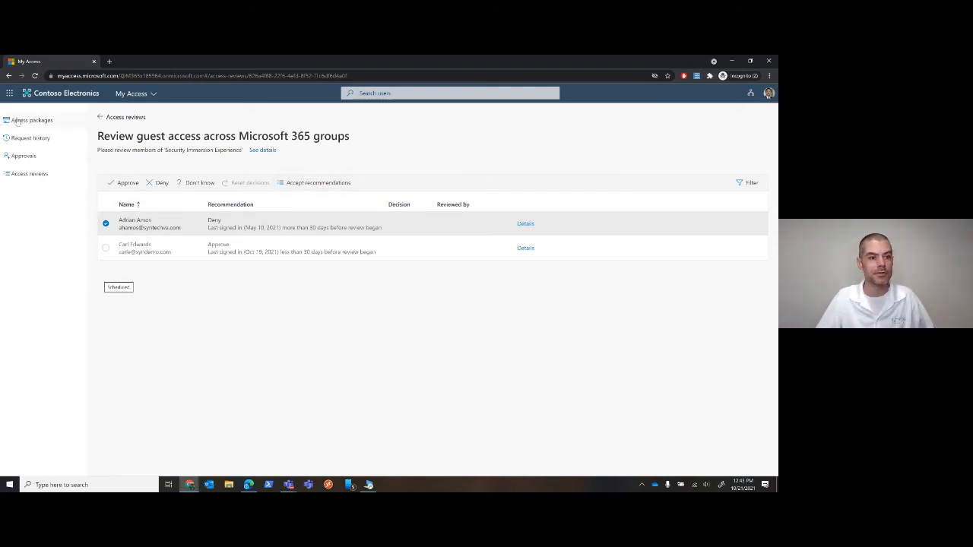
Return to the access reviews list and look through its access packages and groups and apps reviews
click(30, 173)
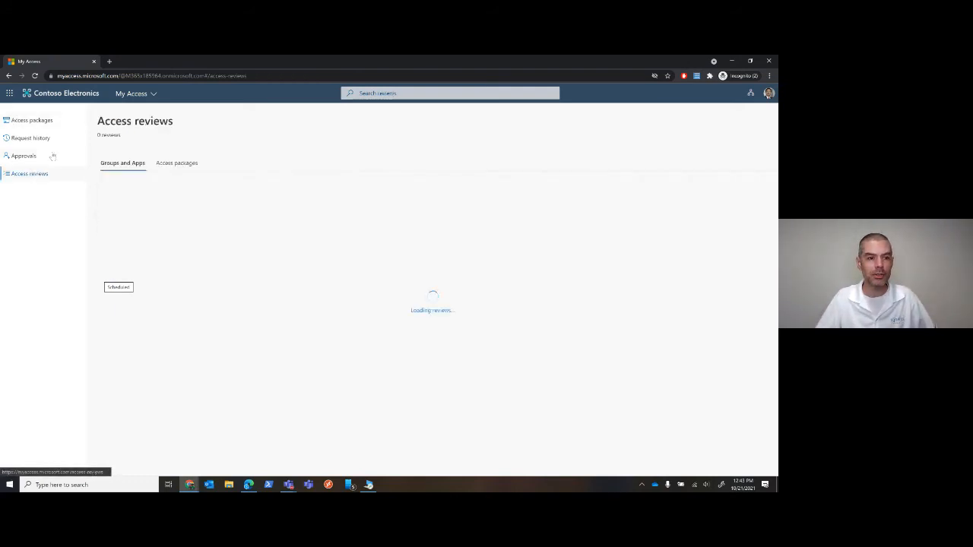
click(175, 163)
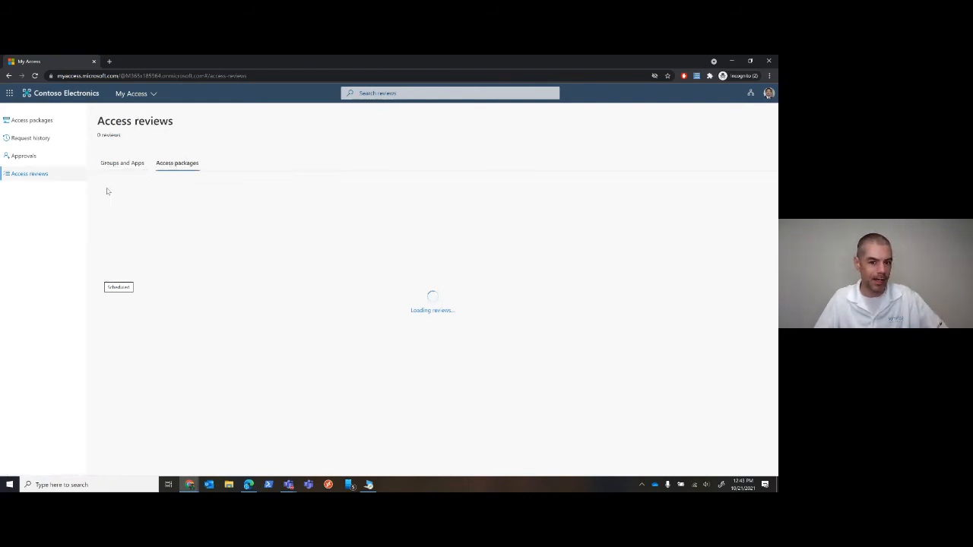
click(127, 163)
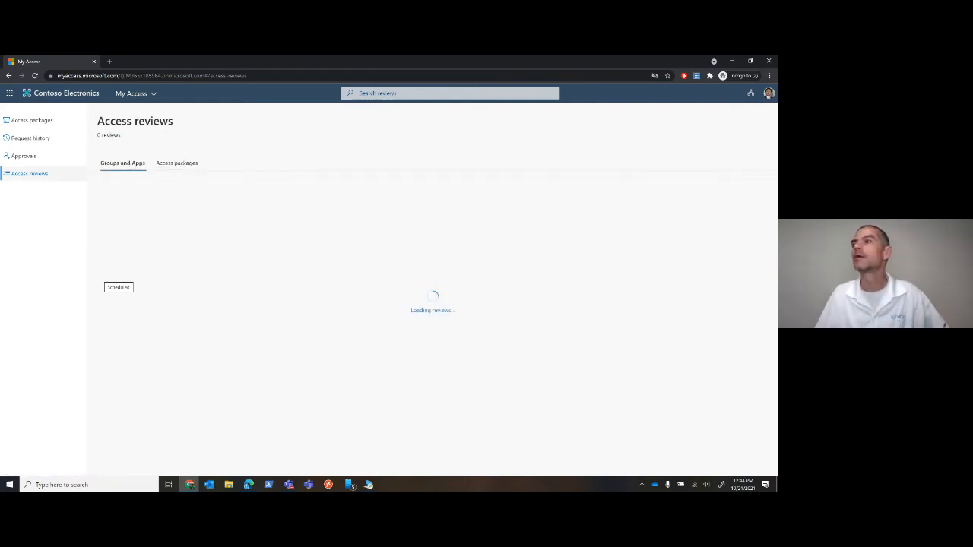
Minimize the My Access browser windows and bring the Cloud PC session window to the screen's corner
drag(776, 94, 452, 75)
click(730, 67)
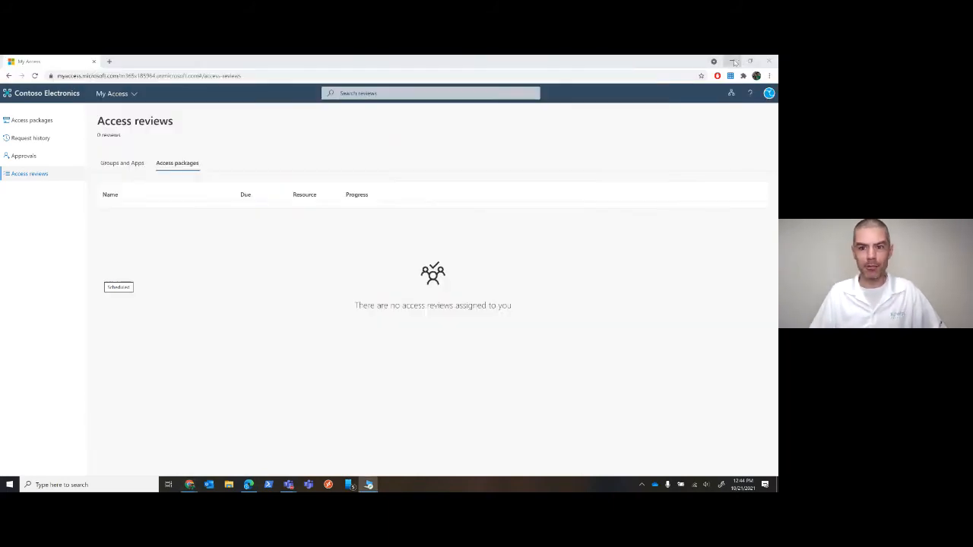
click(733, 61)
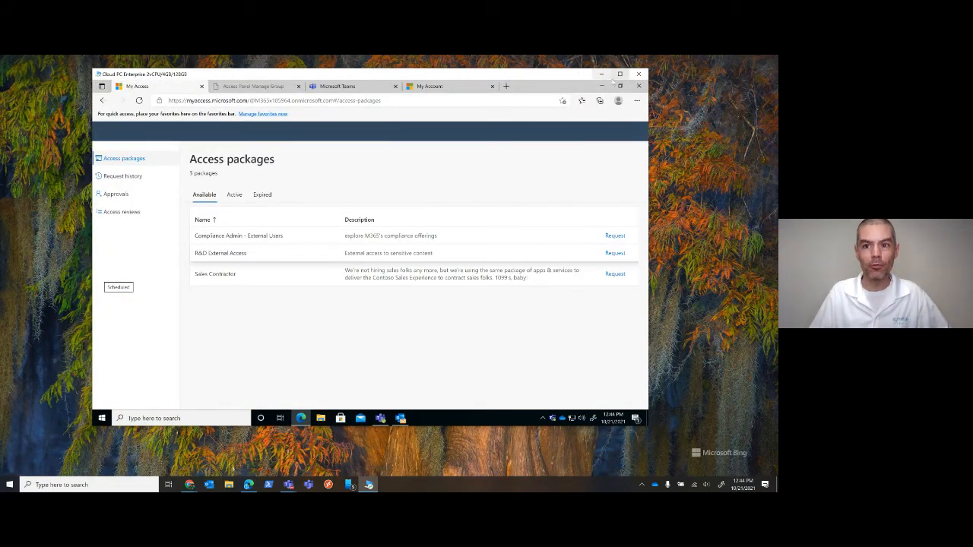
click(618, 75)
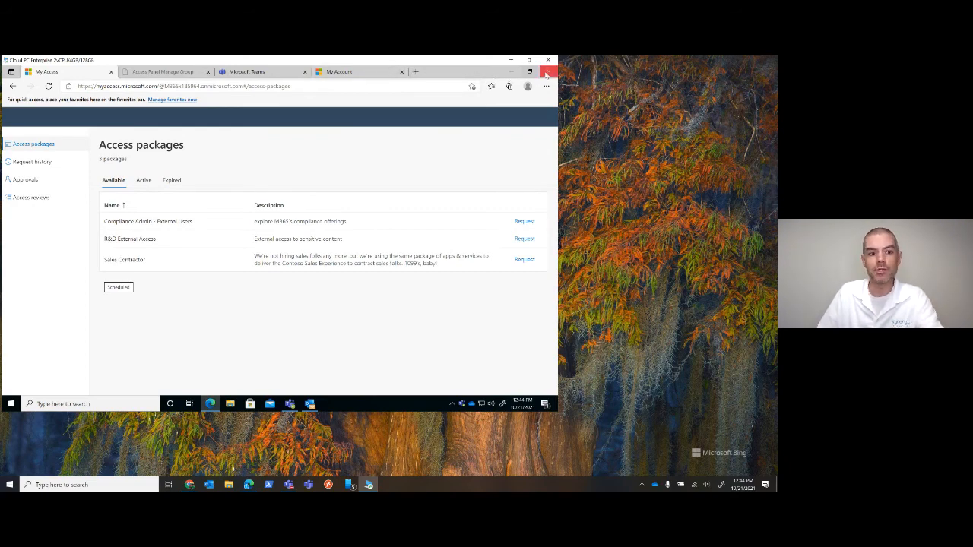
Close the Access Panel Manage Group, Microsoft Teams and My Account pages in the Cloud PC browser
click(207, 71)
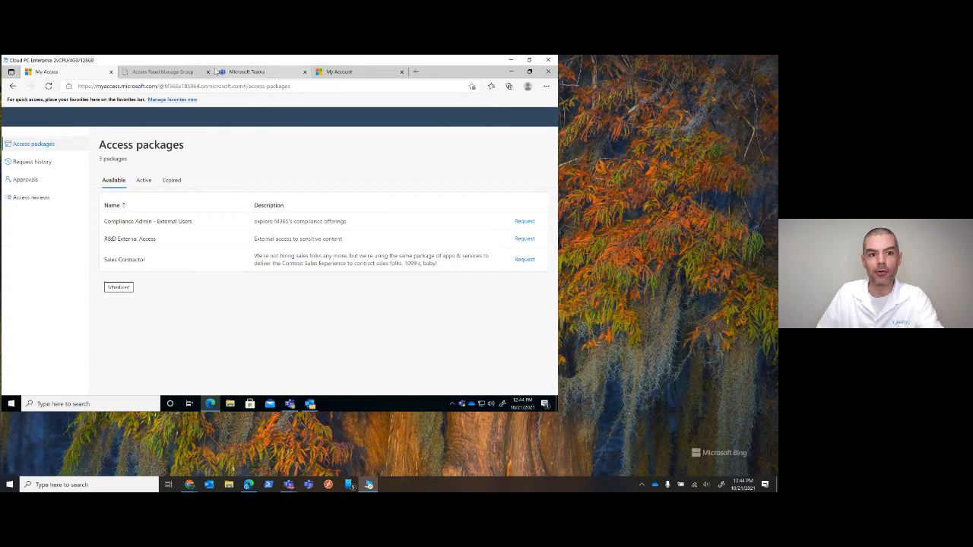
click(208, 71)
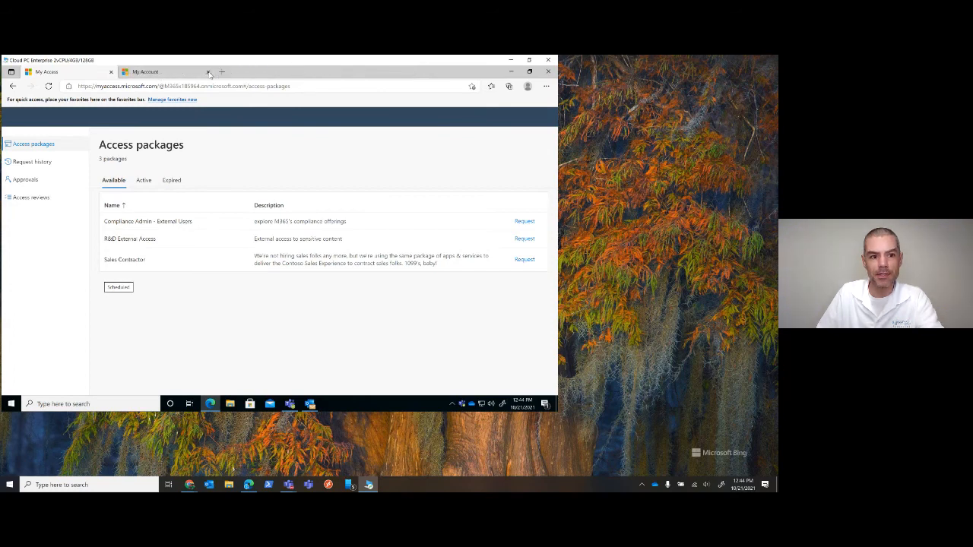
click(207, 71)
Load portal.office.com in the Cloud PC browser in place of the My Access page
click(165, 85)
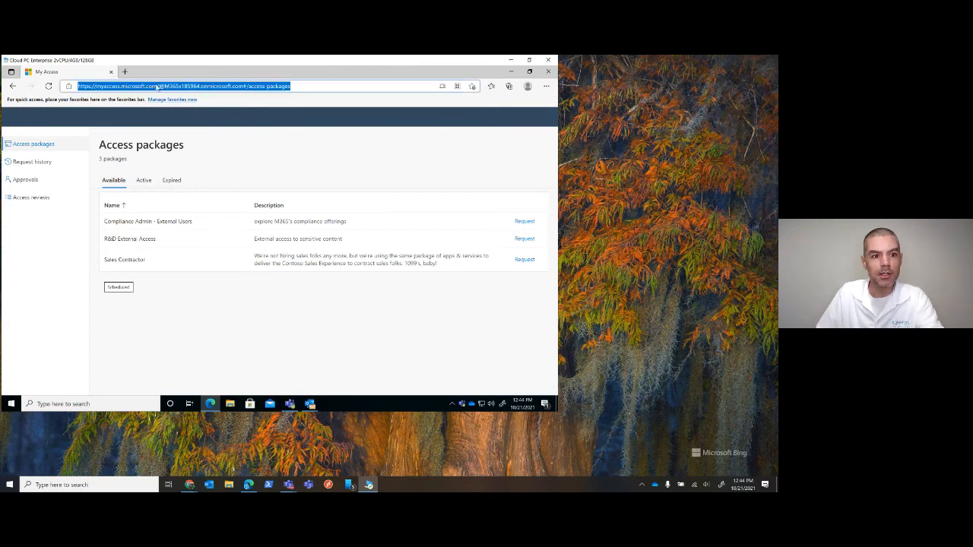
click(157, 87)
double_click(158, 85)
double_click(159, 85)
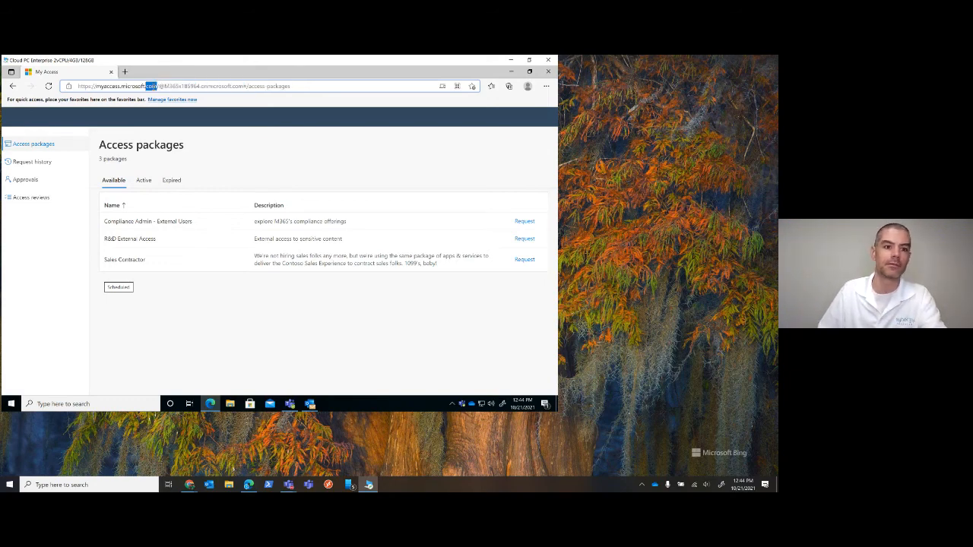
triple_click(157, 86)
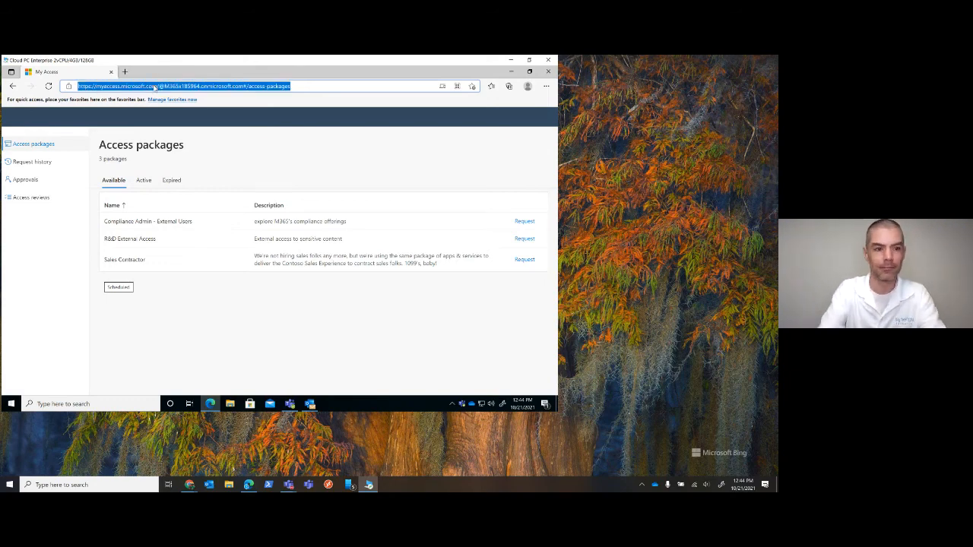
text(portal.office.com)
key(Return)
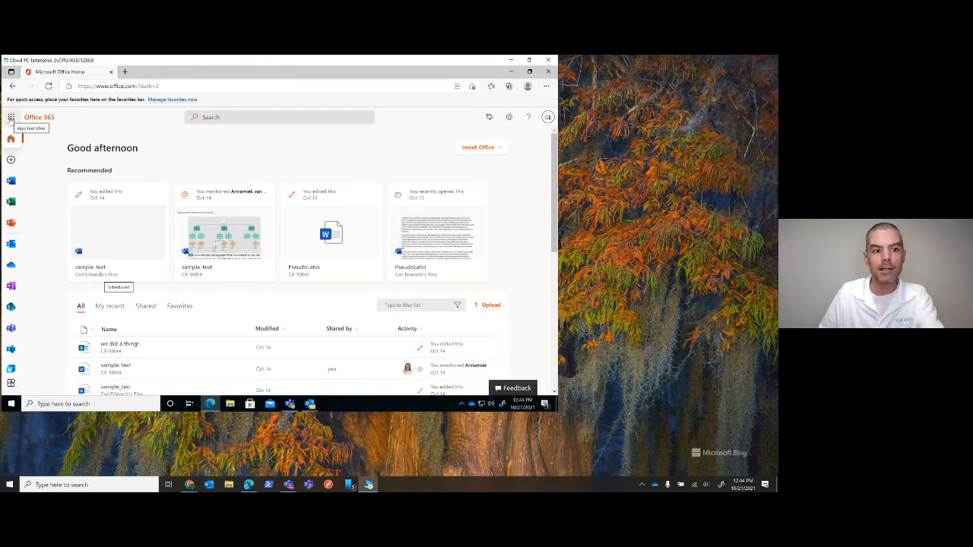
Launch Contoso Apps from the SynDemo Business Apps section of the Office 365 apps page
click(10, 383)
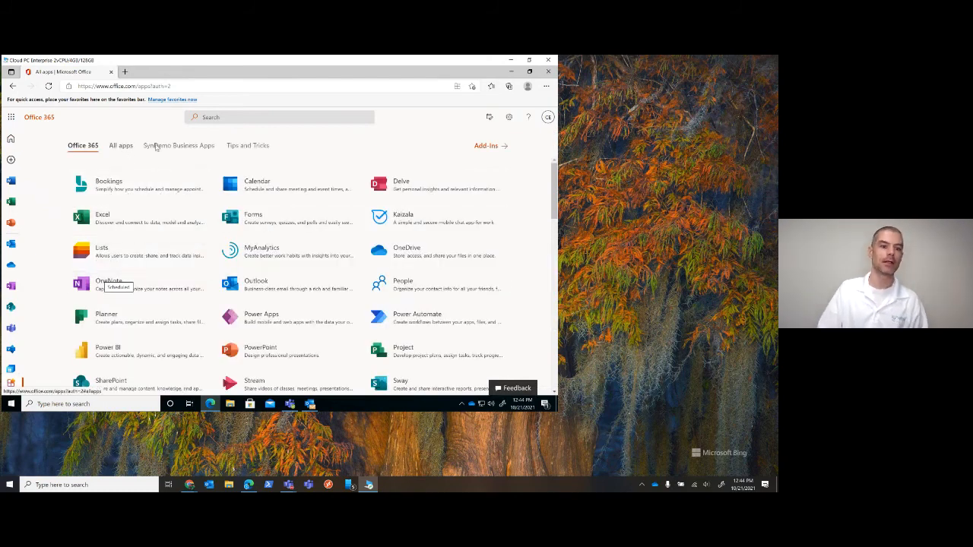
click(159, 146)
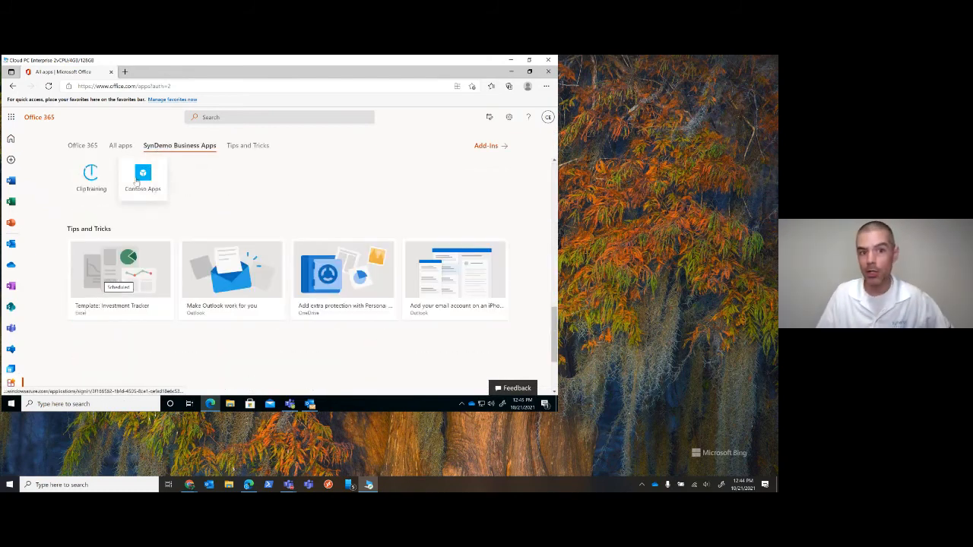
click(140, 174)
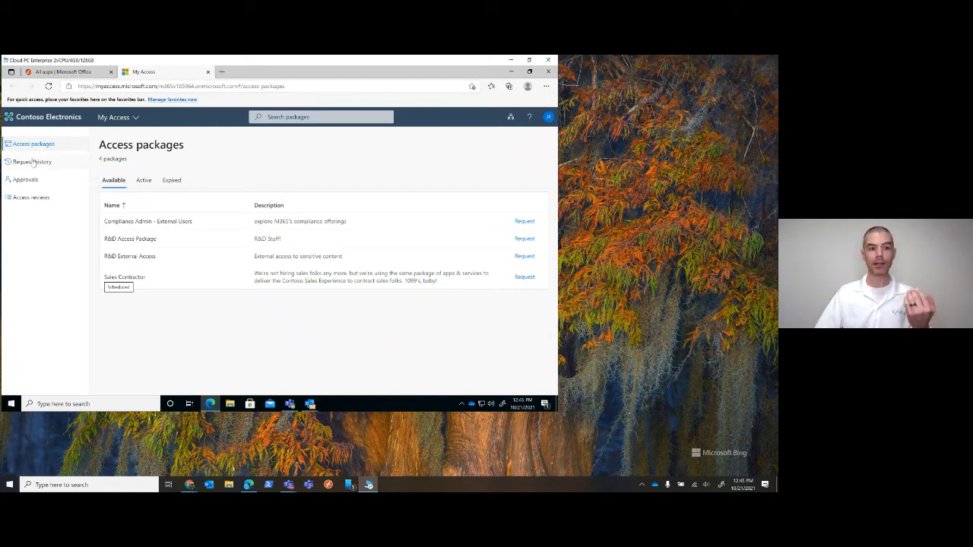
Examine the groups and sites included in the active R&D External Access package
click(142, 182)
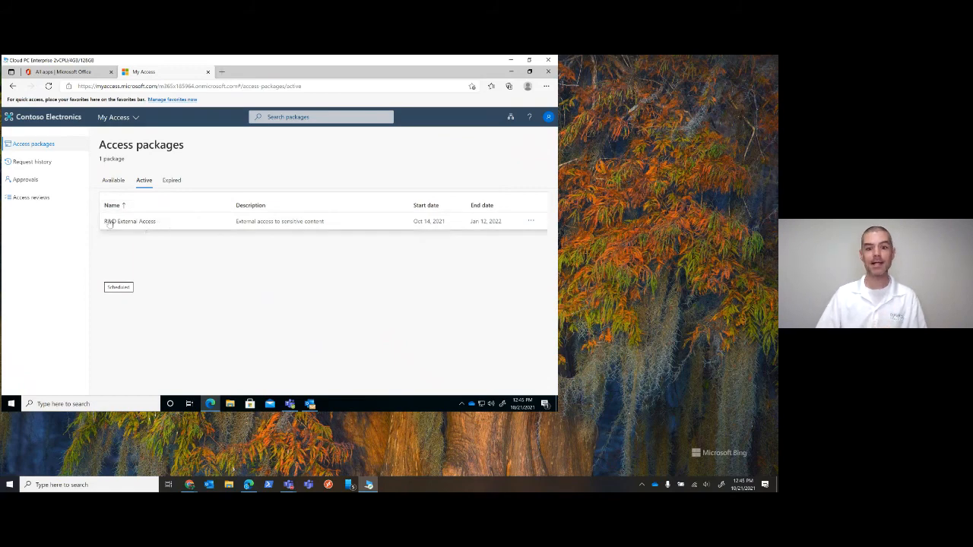
click(181, 222)
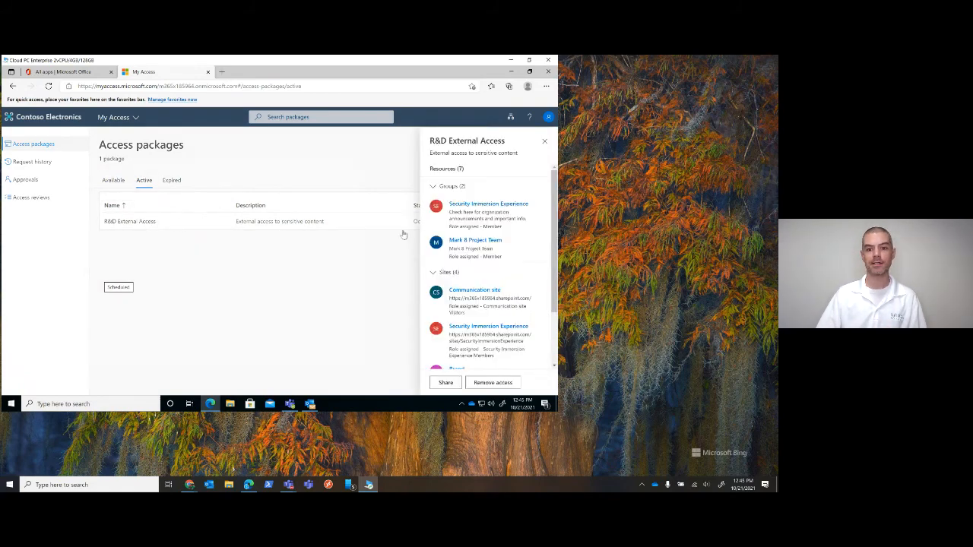
scroll(508, 223, down, 1)
scroll(508, 223, down, 1)
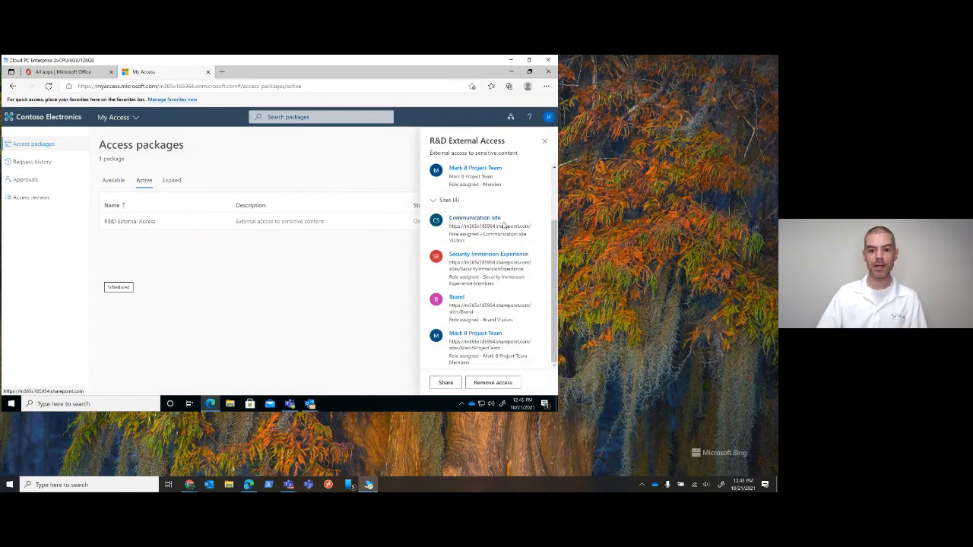
Open the Security Immersion Experience site and group from the resources of the R&D External Access package
click(480, 257)
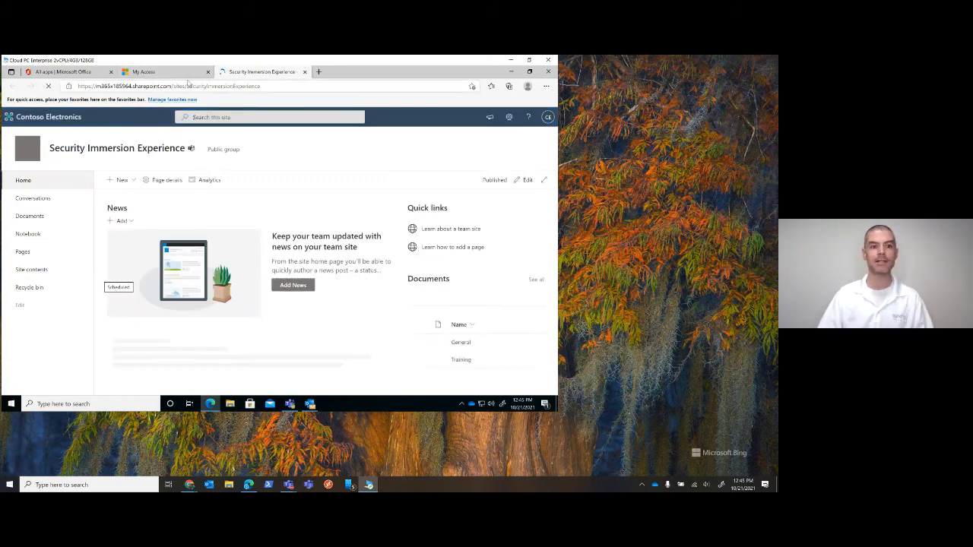
click(175, 74)
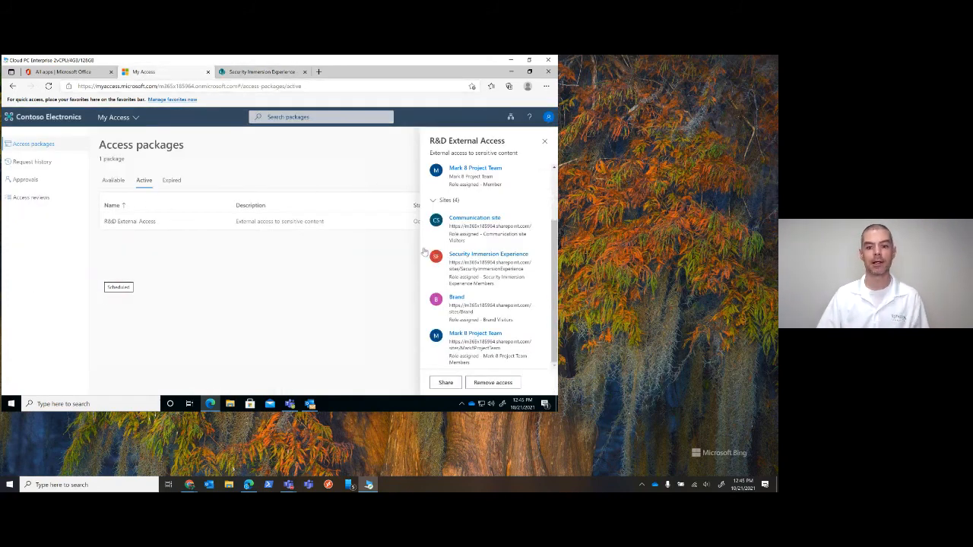
scroll(468, 174, up, 2)
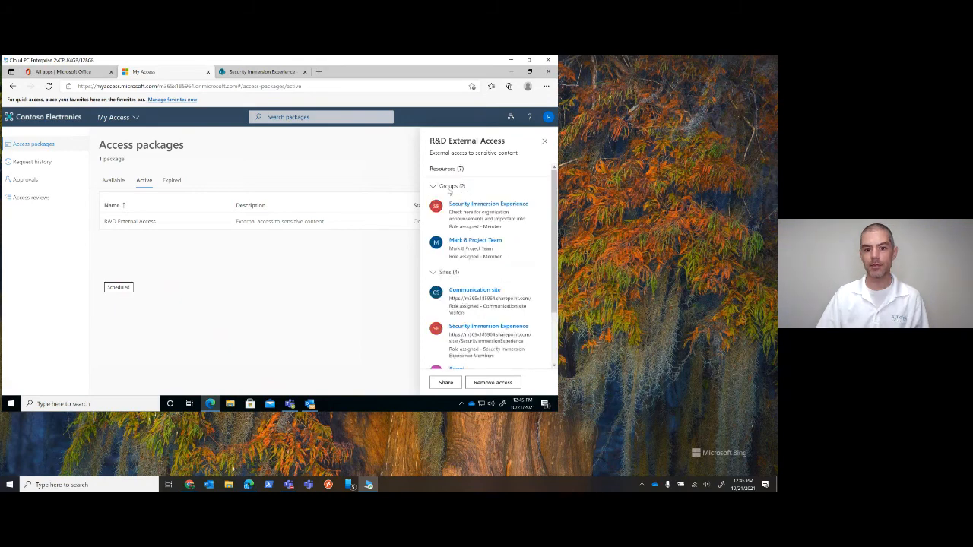
click(469, 205)
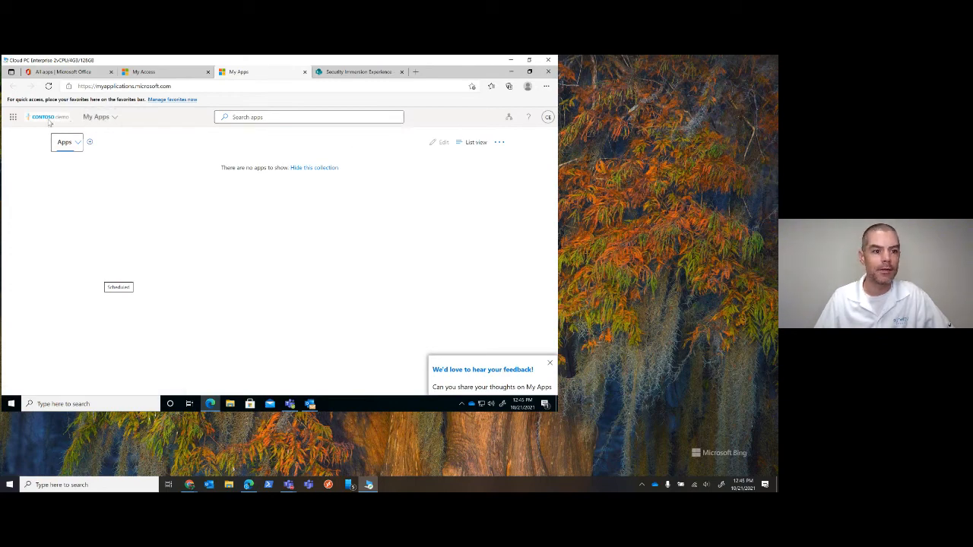
Go from My Apps to My Groups and examine the details and members of the Mark 8 Project Team group
click(114, 118)
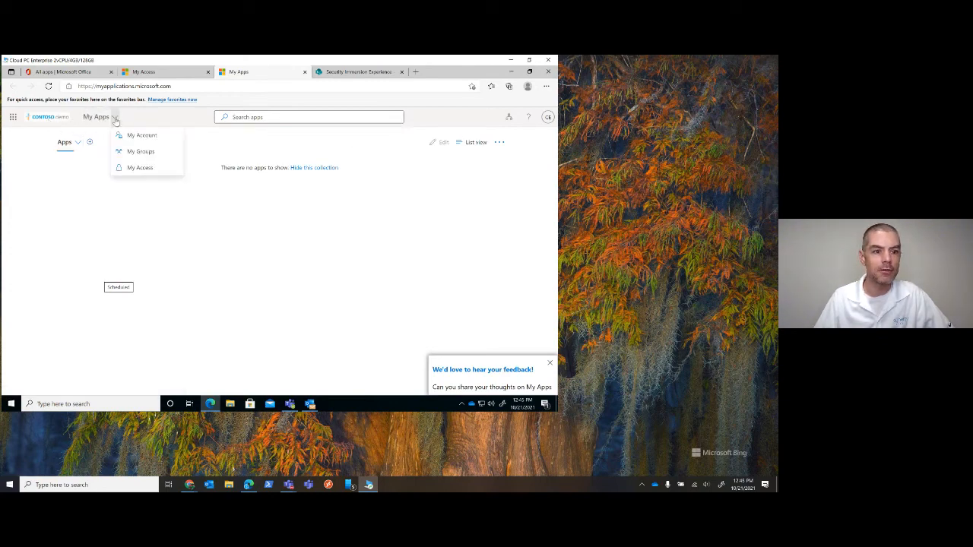
click(140, 151)
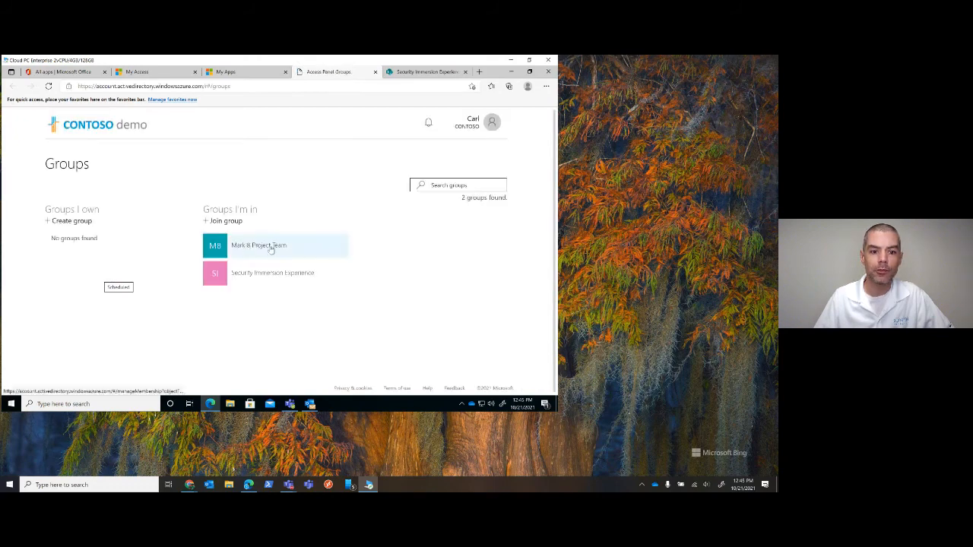
click(289, 247)
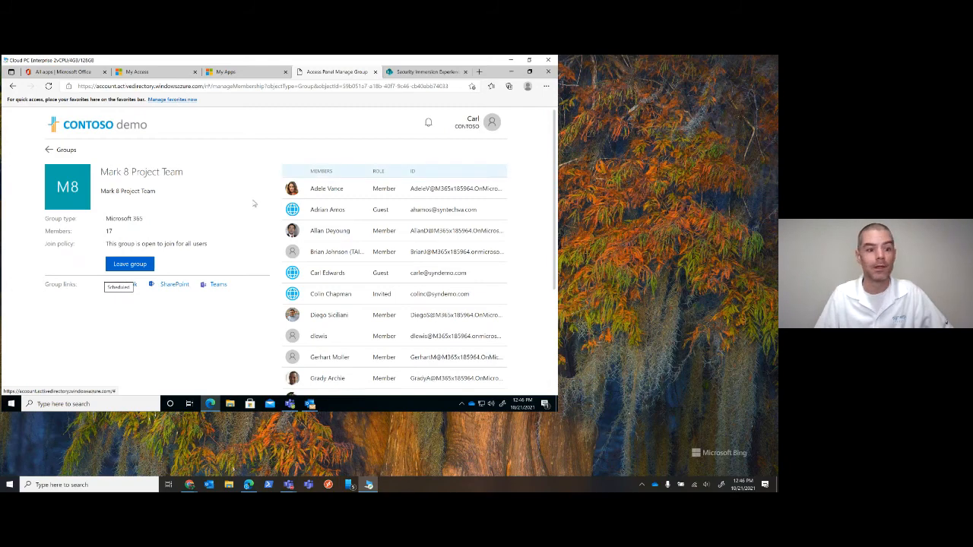
scroll(133, 312, down, 2)
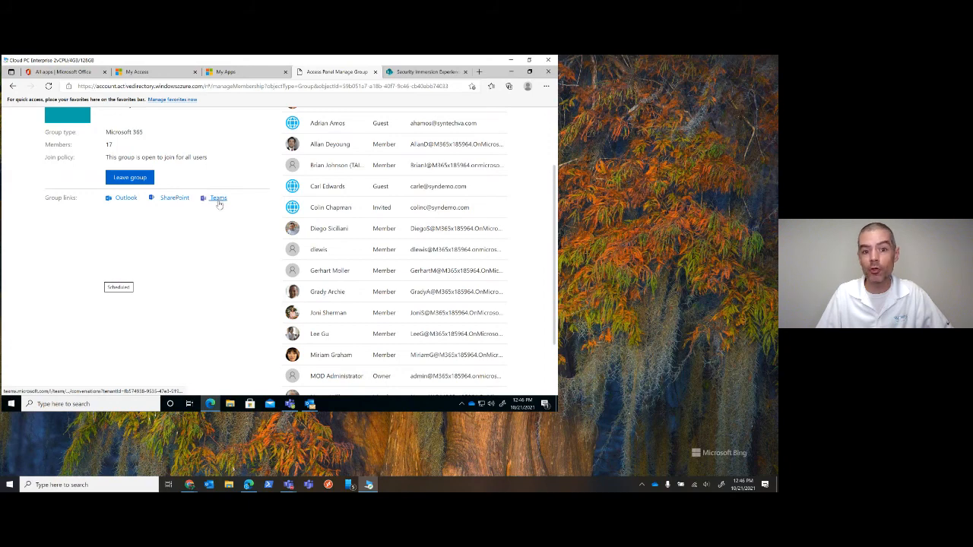
scroll(221, 206, up, 1)
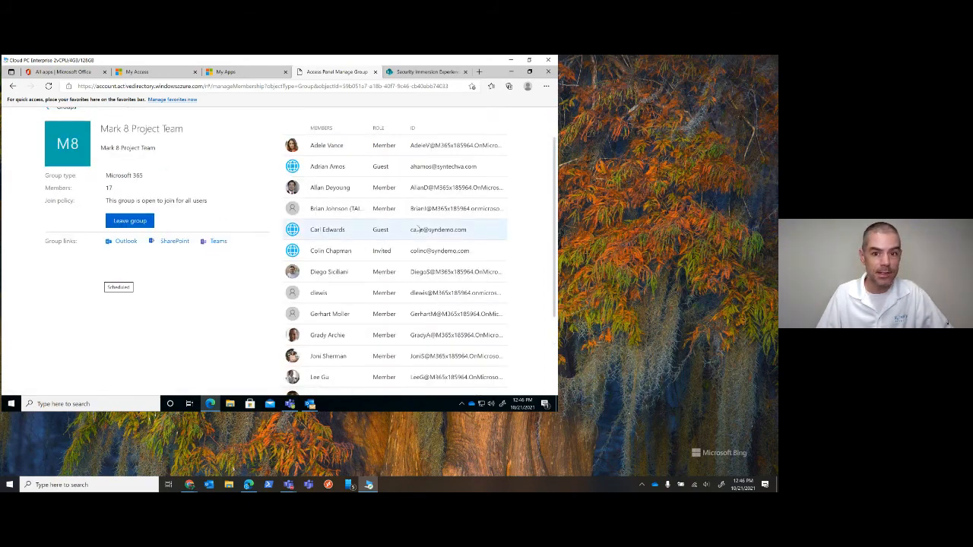
Follow the group's Teams link and open the Mark 8 Project Team in the Teams web app, declining the desktop app
click(214, 242)
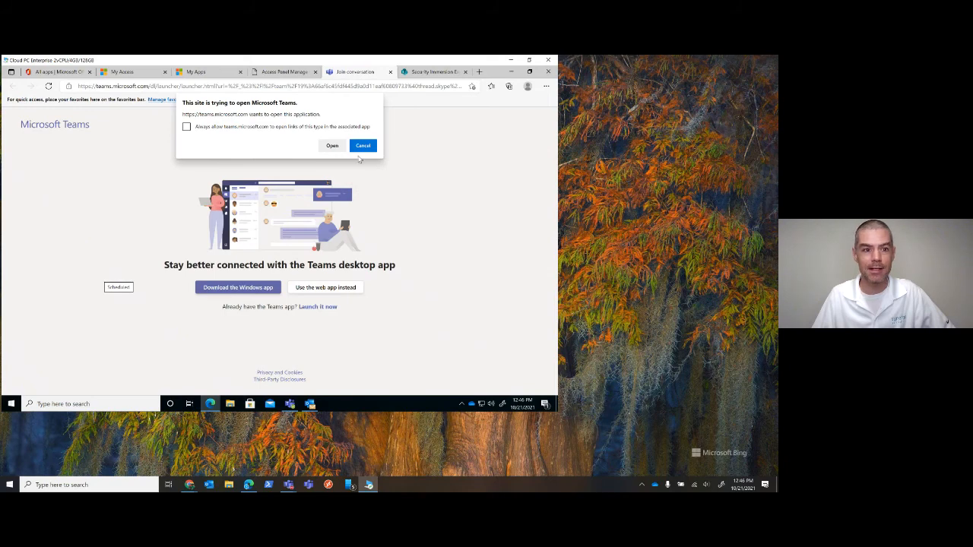
click(364, 146)
click(326, 287)
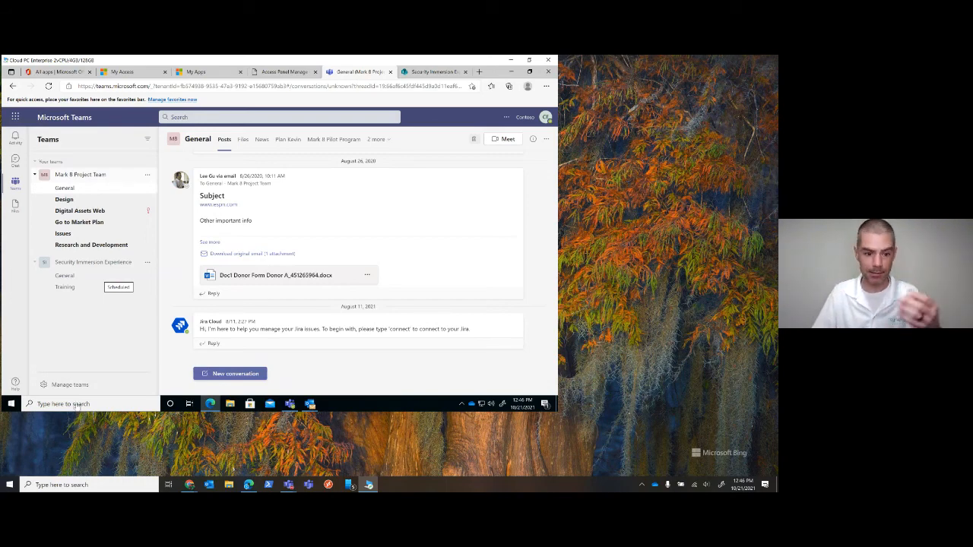
Switch to the Teams desktop app on the Cloud PC, close its settings and show the activity feed
click(289, 404)
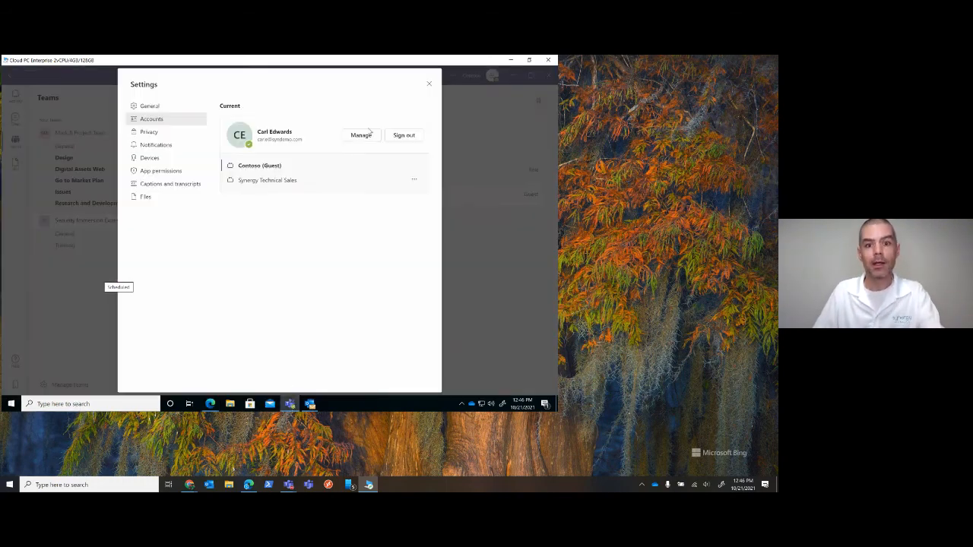
click(429, 85)
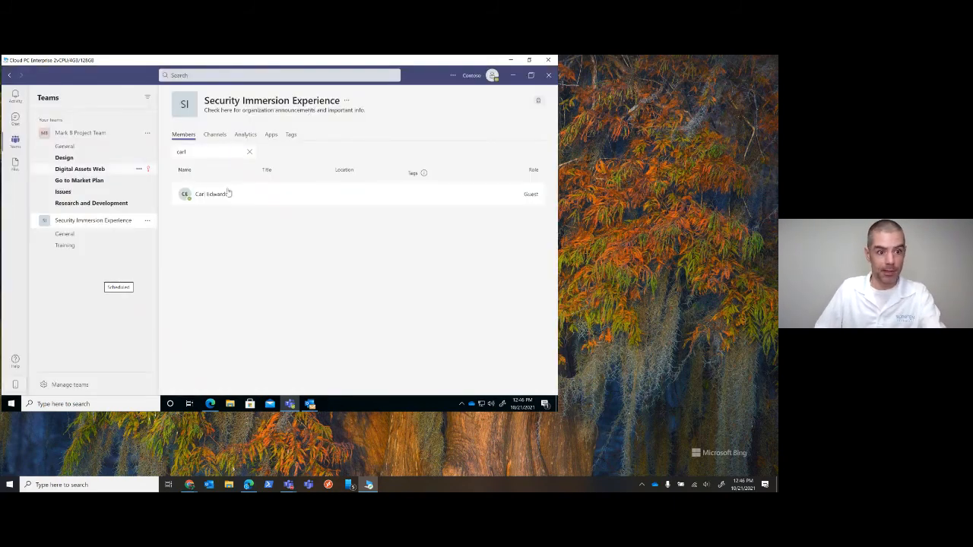
click(290, 404)
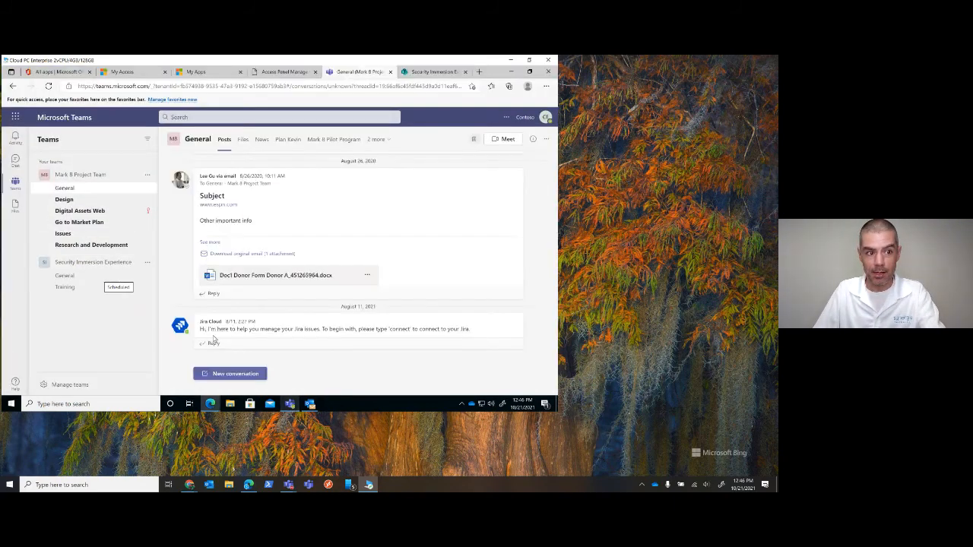
click(289, 404)
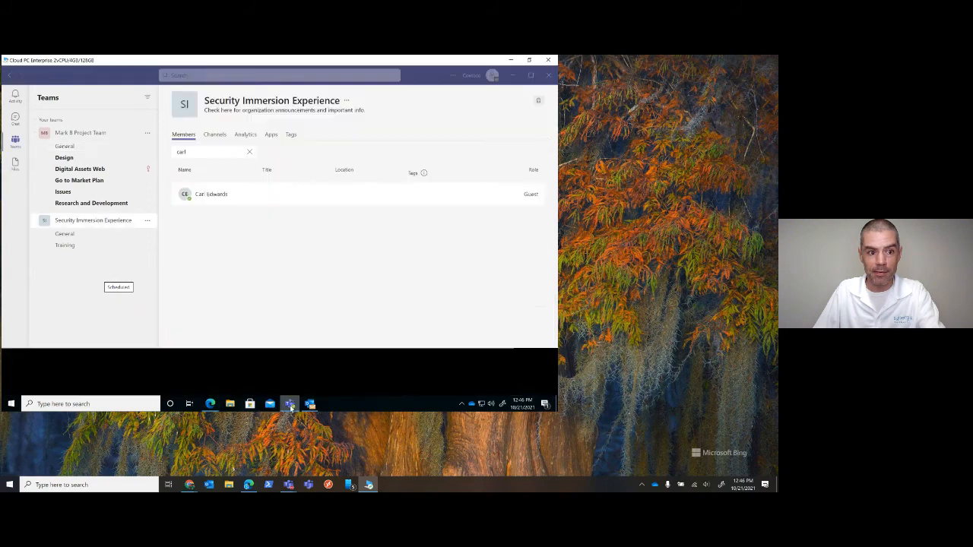
click(15, 97)
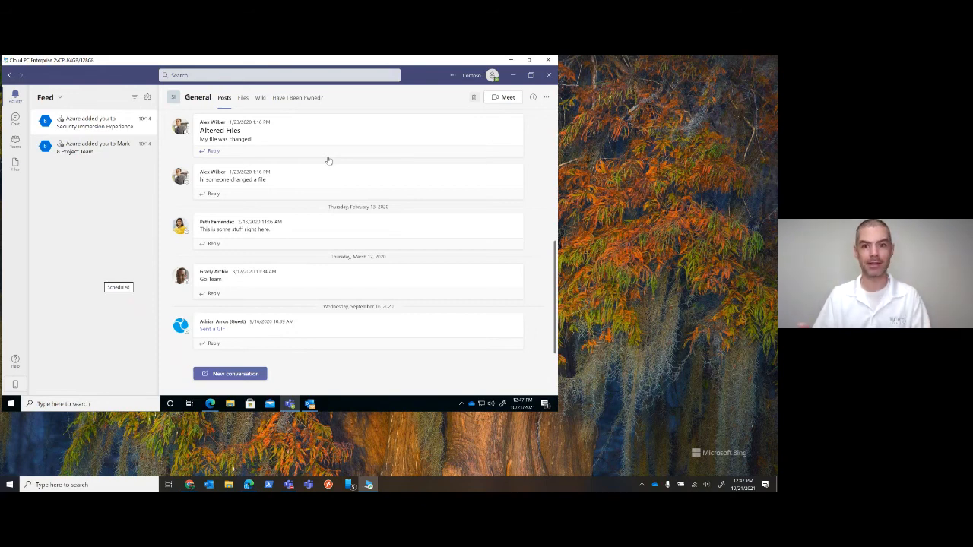
View the account's available organizations in the Teams desktop app and in My Apps in the browser
click(472, 76)
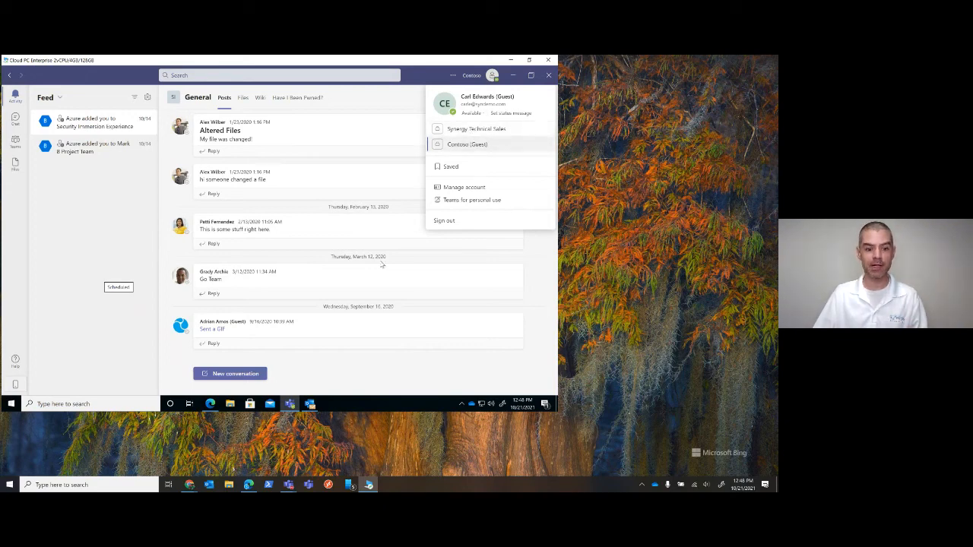
click(210, 404)
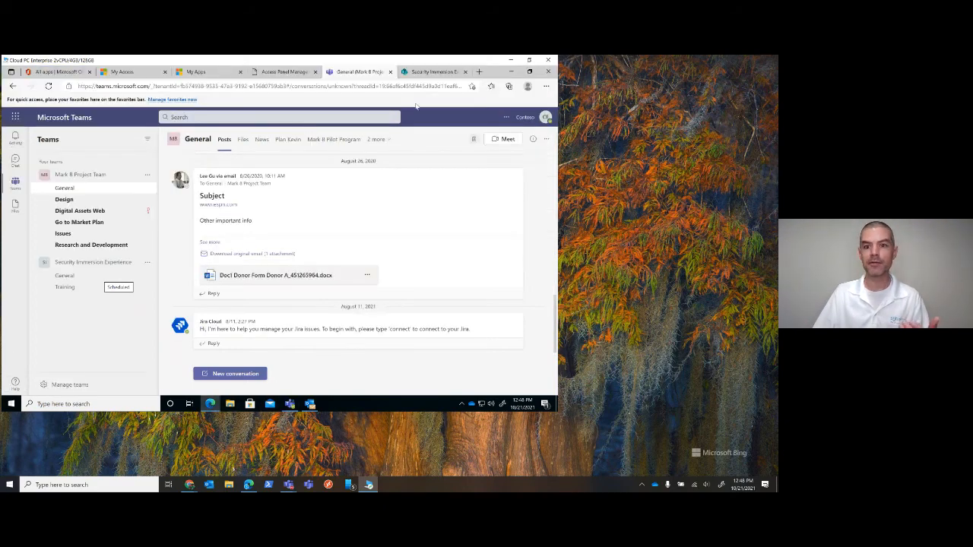
click(266, 73)
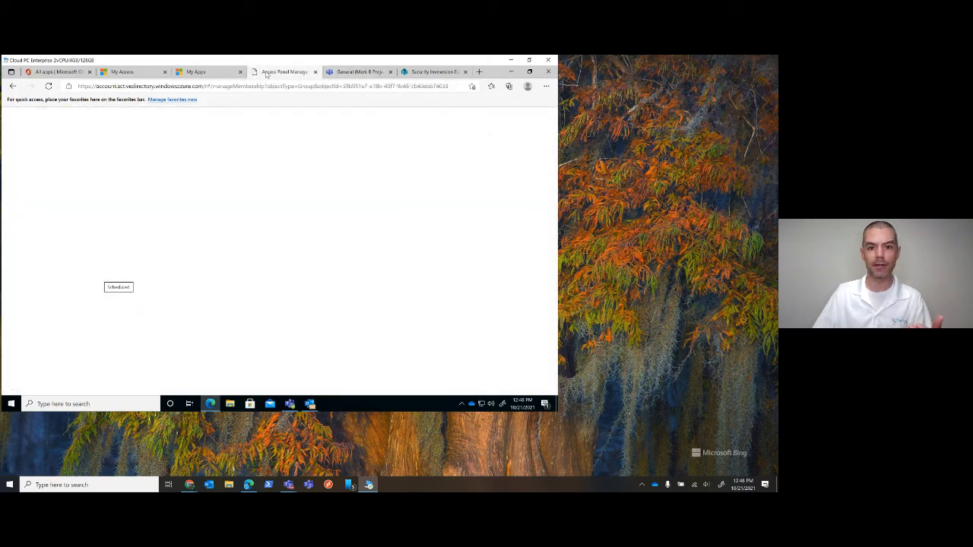
click(216, 74)
click(509, 116)
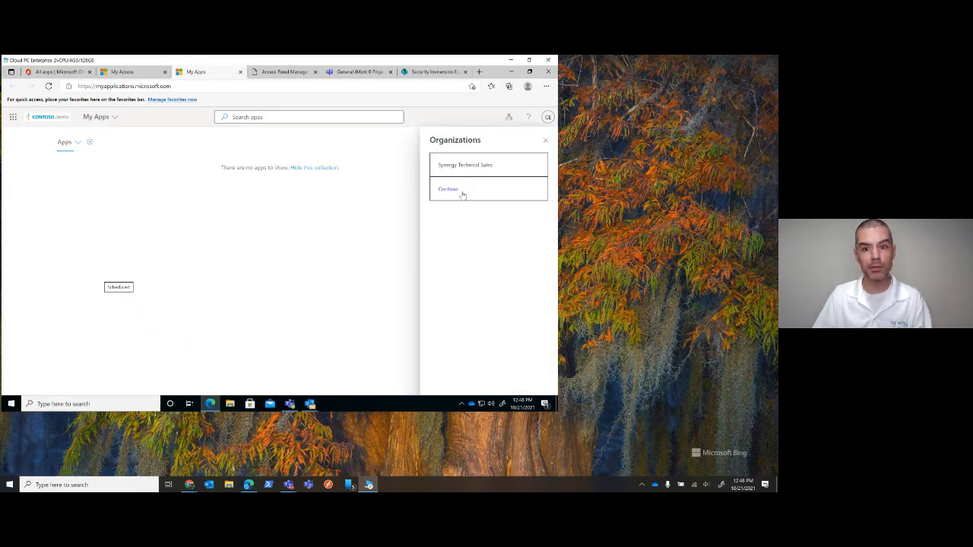
View the account's home and other organizations in My Account, and minimize the Cloud PC window
click(547, 116)
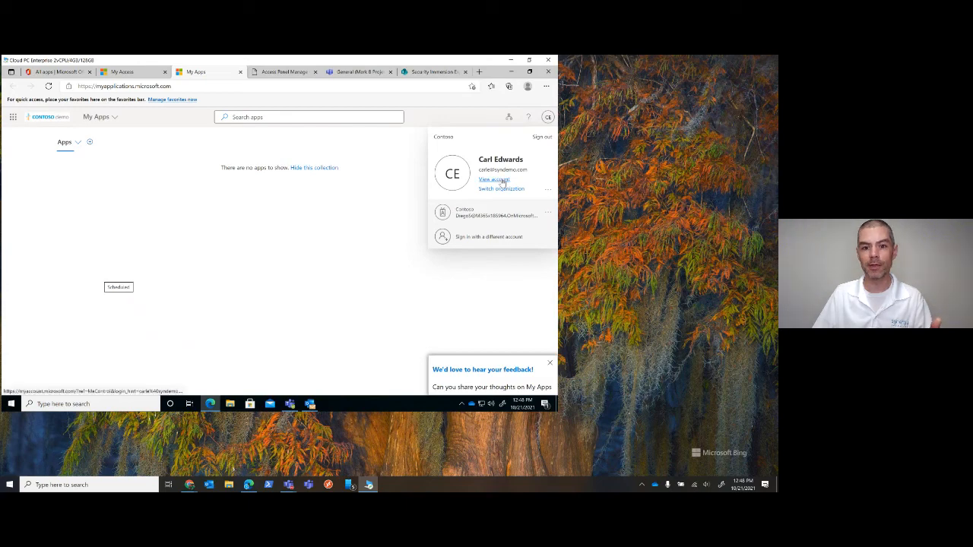
click(501, 181)
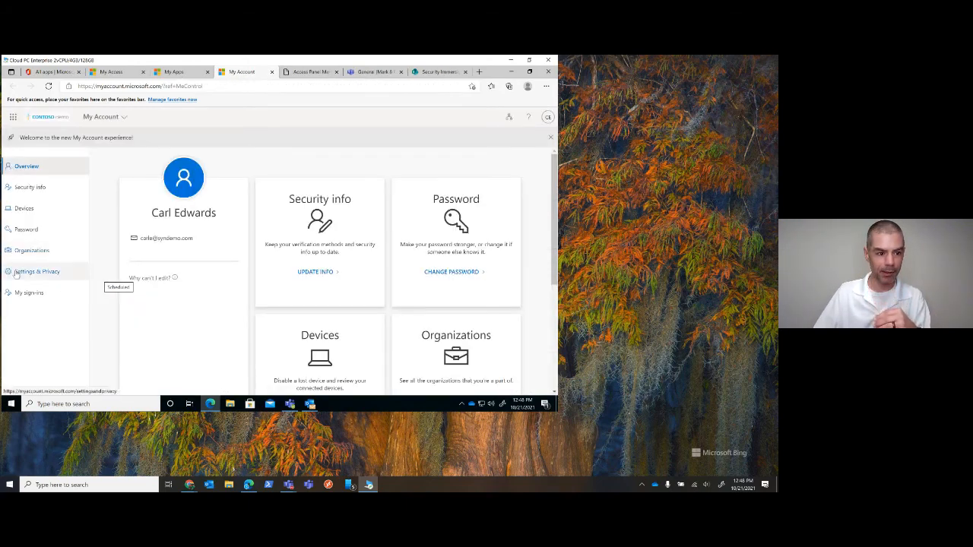
scroll(260, 278, down, 3)
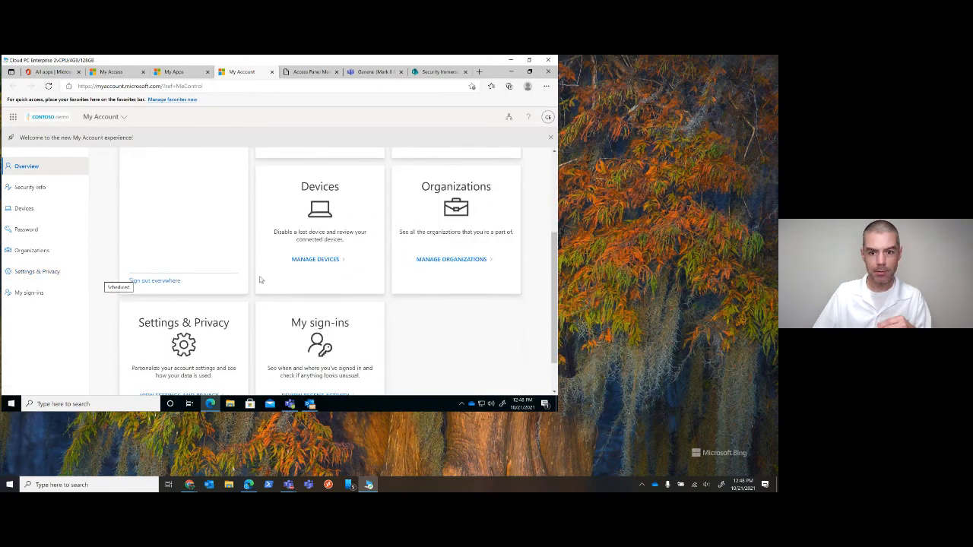
click(469, 261)
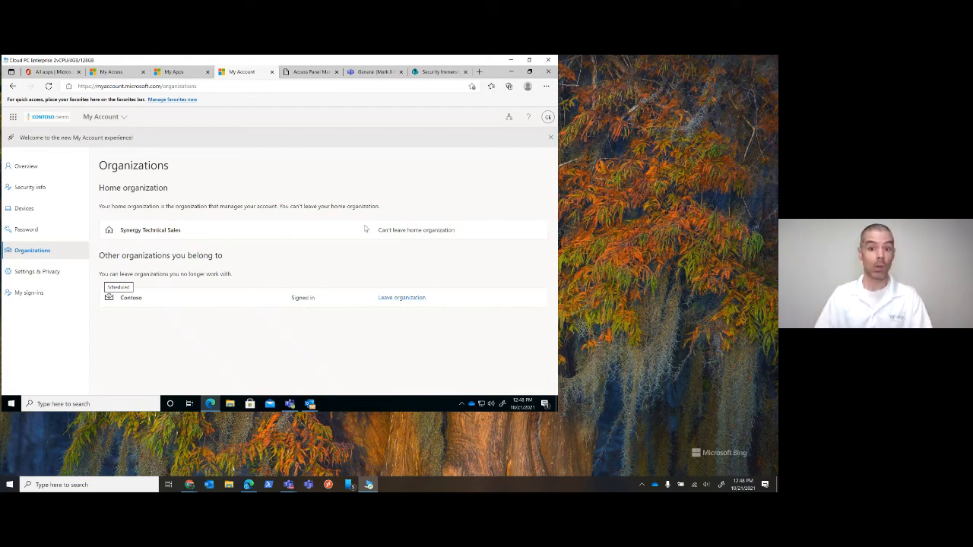
click(510, 60)
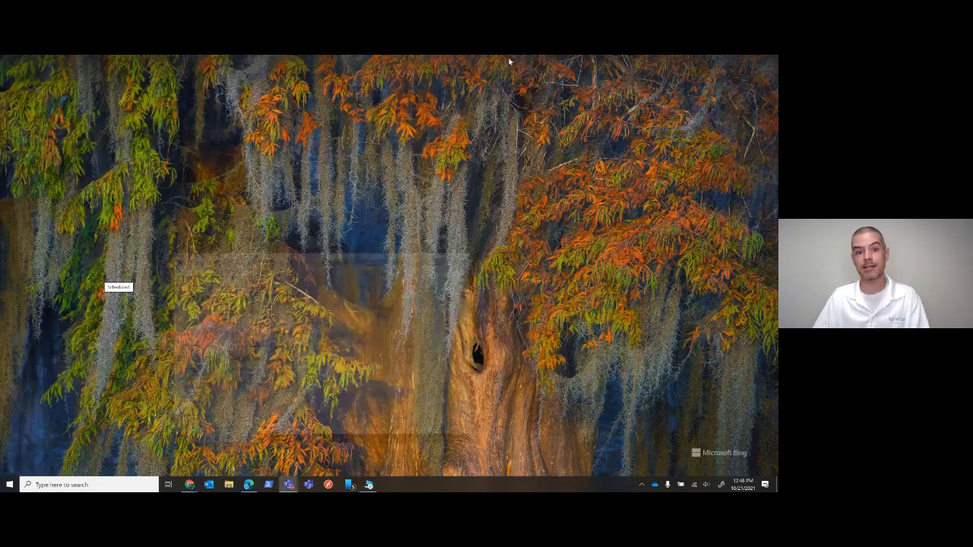